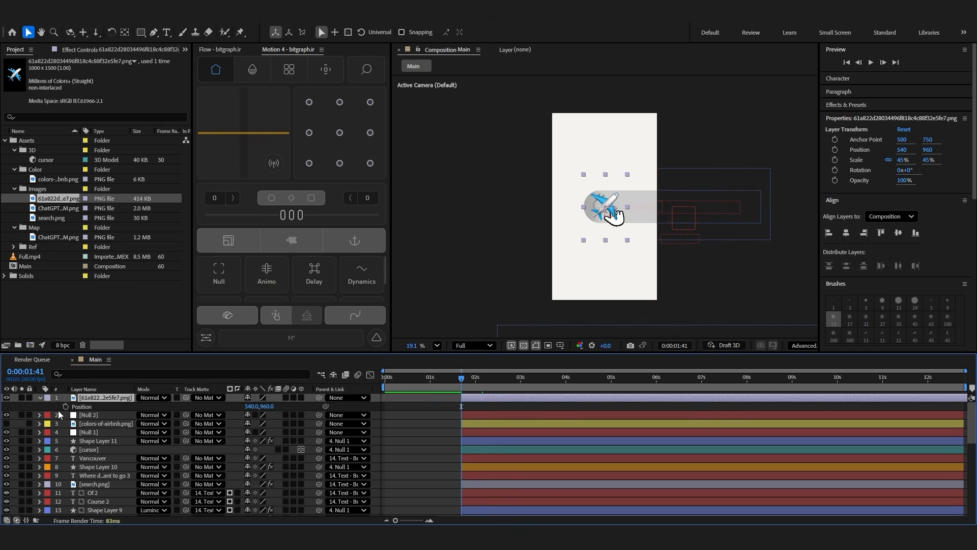
Keyframe the airplane image's position from beyond the canvas's lower-left corner at 0:00:01:41 to beyond its upper-right corner at 0:00:02:51
{"action": "left_click", "coordinate": [66, 407]}
{"action": "key", "text": "space"}
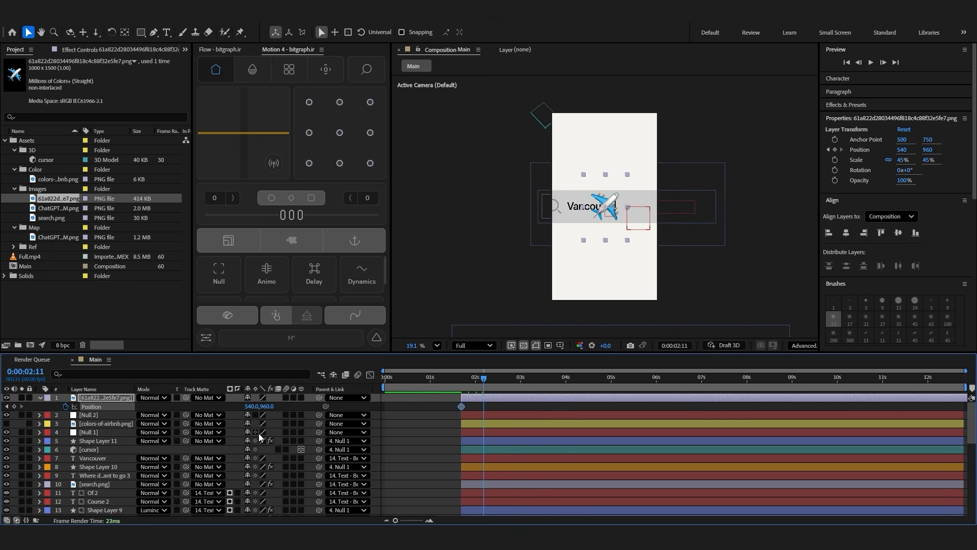
{"action": "left_click", "coordinate": [14, 406]}
{"action": "left_click", "coordinate": [461, 377]}
{"action": "left_click_drag", "start_coordinate": [610, 198], "coordinate": [508, 286]}
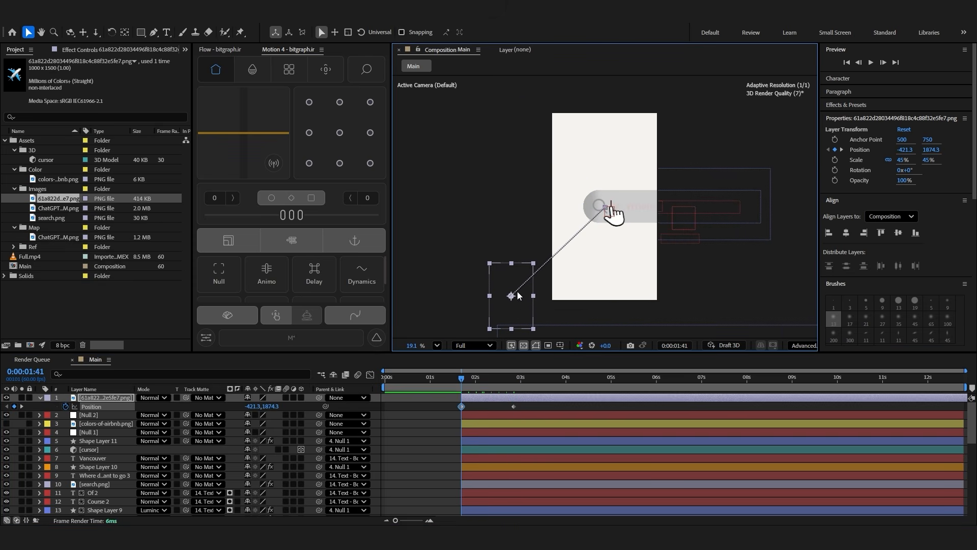
{"action": "left_click_drag", "start_coordinate": [493, 377], "coordinate": [510, 381]}
{"action": "left_click_drag", "start_coordinate": [610, 206], "coordinate": [702, 102]}
Bend the airplane's motion path into a smooth S-curve by pulling handles from both endpoints with the Pen tool
{"action": "scroll", "coordinate": [703, 102], "scroll_direction": "down", "scroll_amount": 2}
{"action": "key", "text": "g"}
{"action": "left_click_drag", "start_coordinate": [675, 122], "coordinate": [604, 122]}
{"action": "left_click_drag", "start_coordinate": [536, 272], "coordinate": [629, 272]}
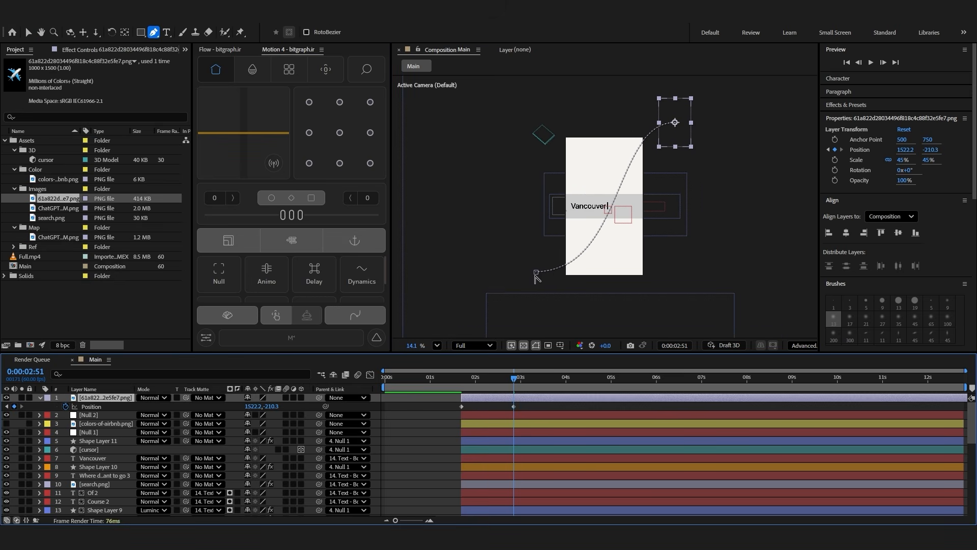
{"action": "mouse_move", "coordinate": [481, 389]}
{"action": "left_mouse_down"}
{"action": "mouse_move", "coordinate": [472, 390]}
{"action": "mouse_move", "coordinate": [487, 391]}
{"action": "left_mouse_up"}
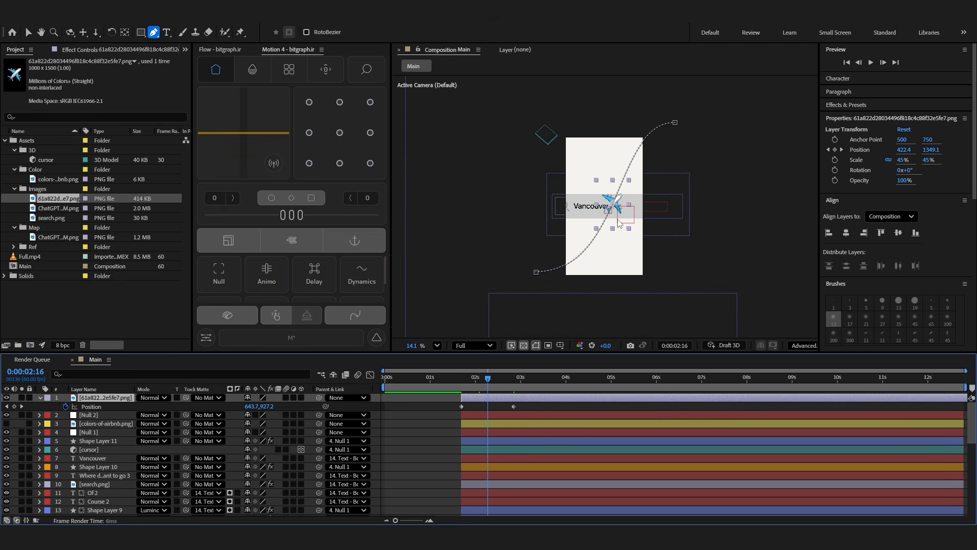
{"action": "scroll", "coordinate": [618, 220], "scroll_direction": "up", "scroll_amount": 2}
{"action": "left_click_drag", "start_coordinate": [492, 382], "coordinate": [491, 383]}
Ease both of the airplane's position keyframes with incoming and outgoing values of 60
{"action": "key", "text": "v"}
{"action": "left_click_drag", "start_coordinate": [524, 405], "coordinate": [449, 404]}
{"action": "left_click_drag", "start_coordinate": [296, 216], "coordinate": [348, 218]}
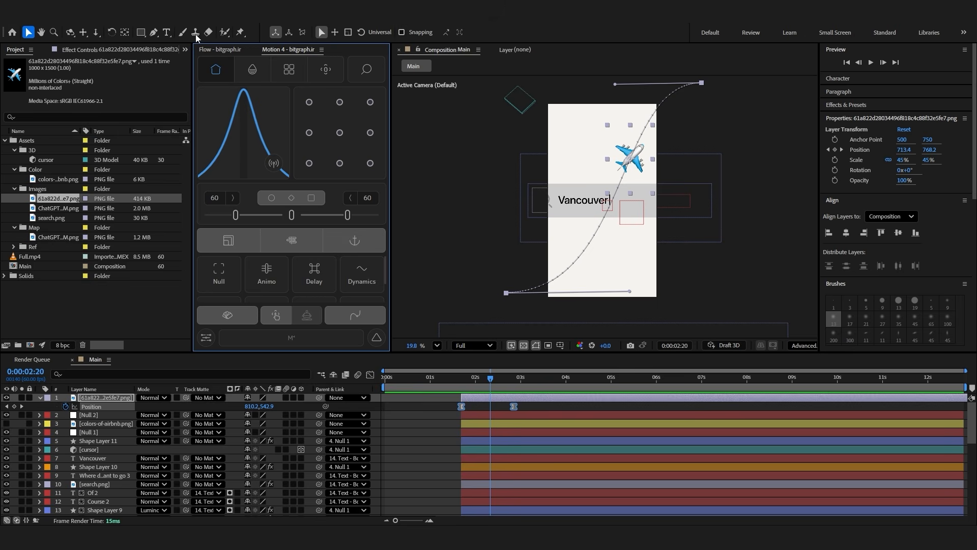
{"action": "left_click", "coordinate": [215, 49]}
{"action": "left_click", "coordinate": [449, 402]}
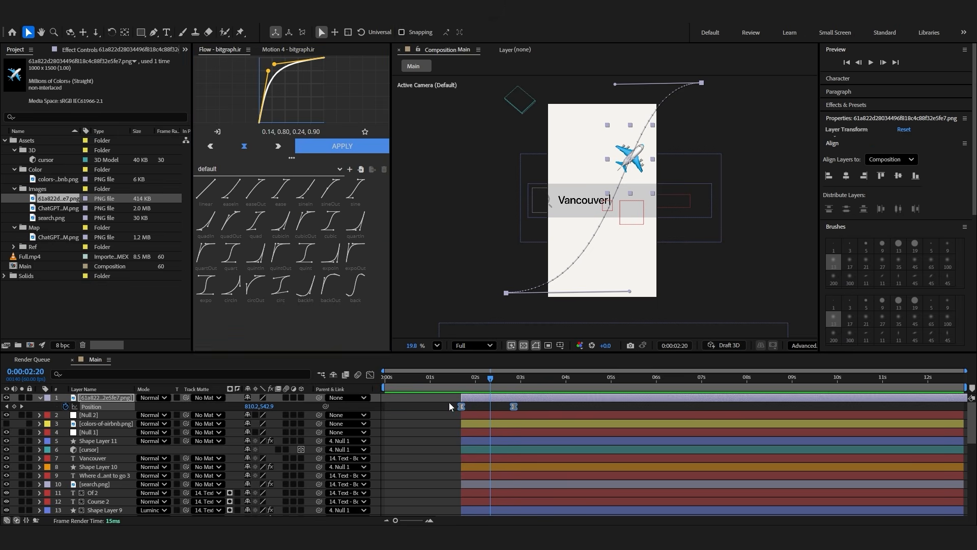
{"action": "left_click", "coordinate": [478, 400]}
Set the airplane's auto-orientation to Orient Along Path and its rotation to 45°
{"action": "key", "text": "ctrl+space"}
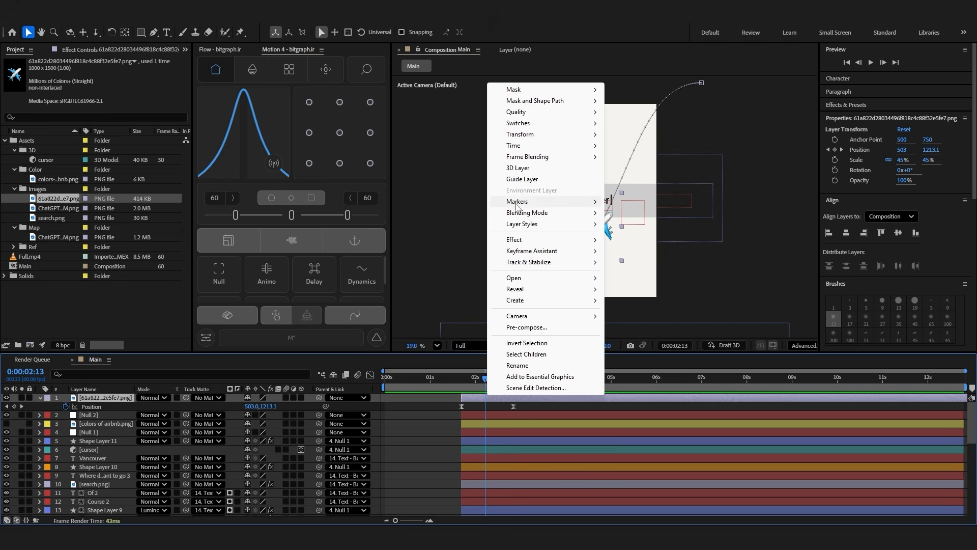
{"action": "mouse_move", "coordinate": [525, 134]}
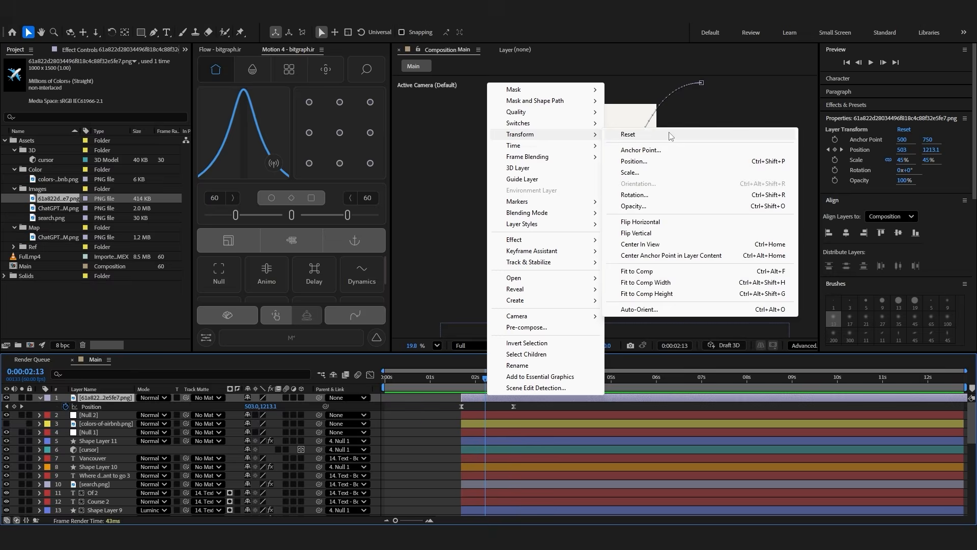
{"action": "left_click", "coordinate": [670, 311]}
{"action": "left_click", "coordinate": [400, 257]}
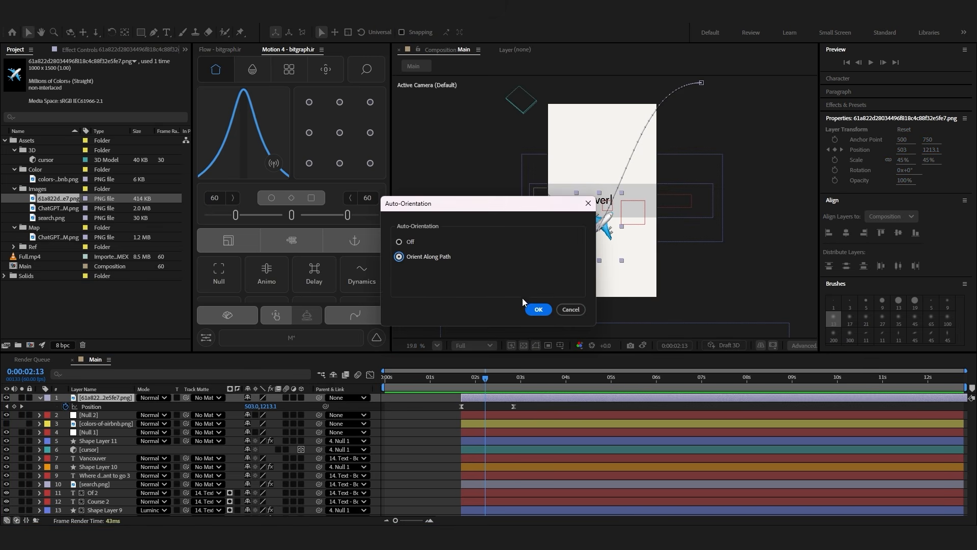
{"action": "left_click", "coordinate": [531, 307]}
{"action": "key", "text": "r"}
{"action": "left_click_drag", "start_coordinate": [259, 406], "coordinate": [282, 406]}
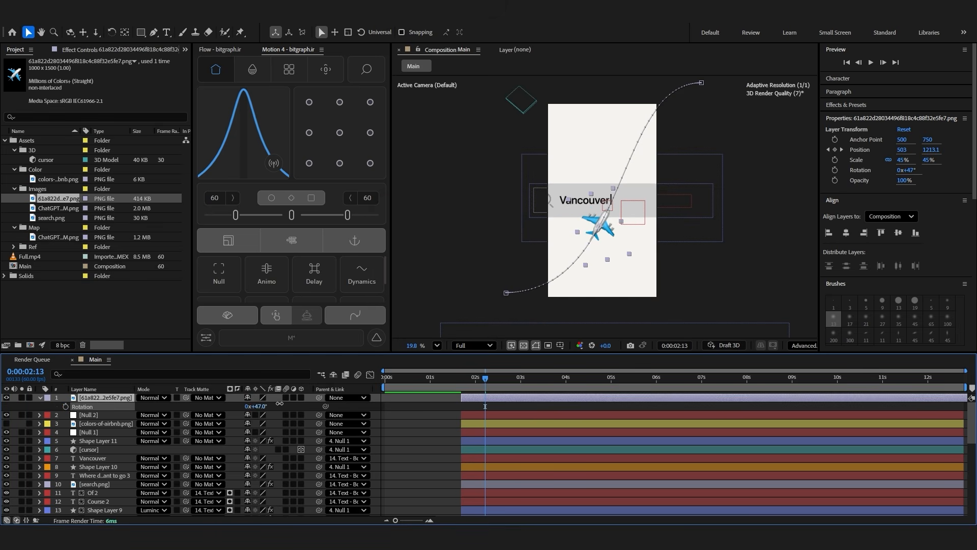
Shift the airplane layer earlier in time, split it at 0:00:01:41 and delete the portion before the split
{"action": "mouse_move", "coordinate": [474, 379]}
{"action": "left_mouse_down"}
{"action": "mouse_move", "coordinate": [483, 381]}
{"action": "mouse_move", "coordinate": [460, 381]}
{"action": "left_mouse_up"}
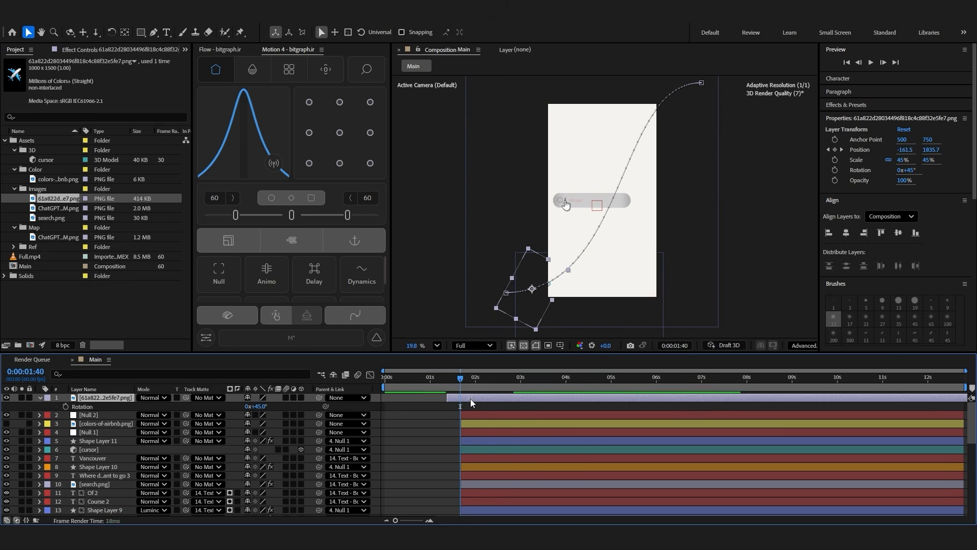
{"action": "left_click", "coordinate": [454, 382]}
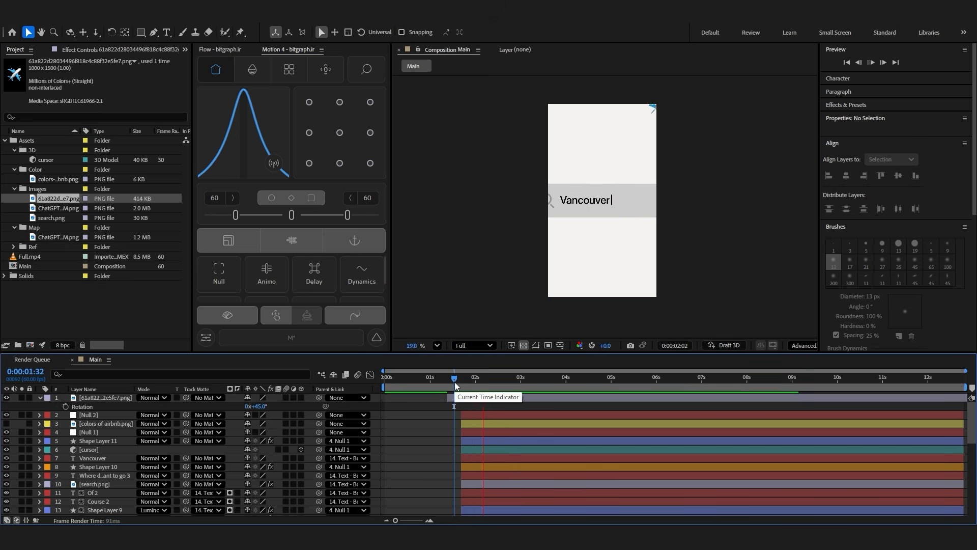
{"action": "left_click", "coordinate": [460, 407]}
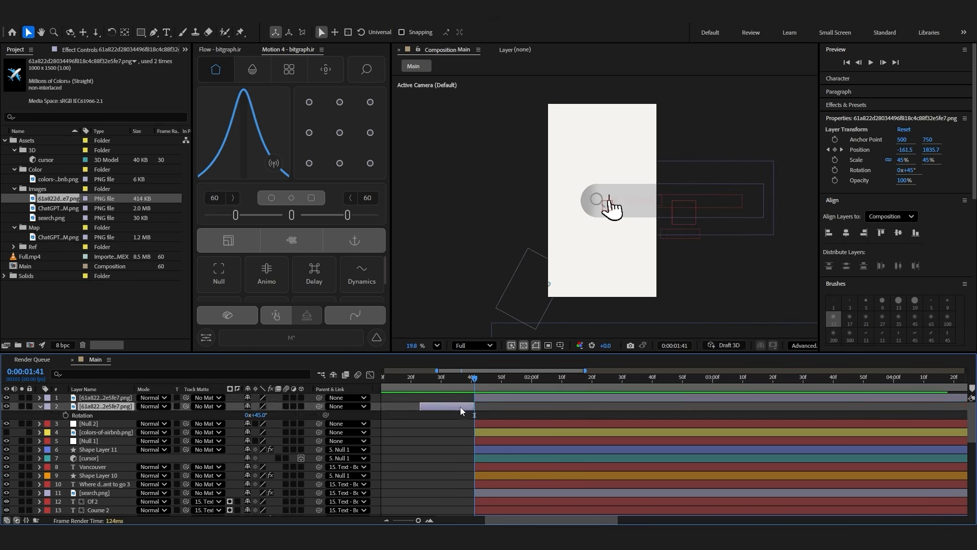
{"action": "key", "text": "Delete"}
{"action": "key", "text": "semicolon"}
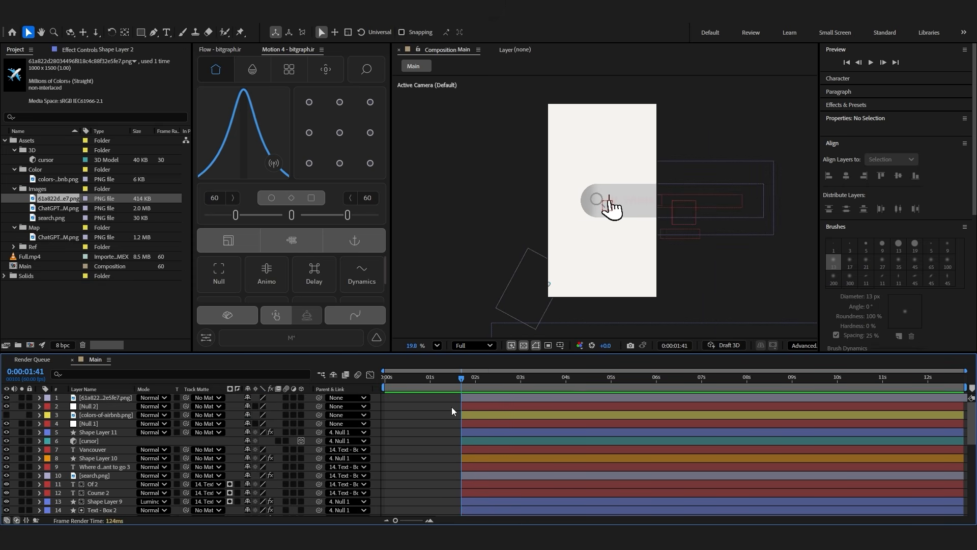
{"action": "key", "text": "ctrl+alt+shift+y"}
{"action": "key", "text": "ctrl+shift+d"}
{"action": "left_click", "coordinate": [456, 406]}
{"action": "key", "text": "Delete"}
{"action": "left_click", "coordinate": [468, 399]}
{"action": "left_click", "coordinate": [464, 406]}
{"action": "key", "text": "ctrl+z"}
{"action": "key", "text": "ctrl+z"}
{"action": "key", "text": "ctrl+z"}
Try a different vertical position for Null 1 at 0:00:02:11
{"action": "left_click", "coordinate": [462, 424]}
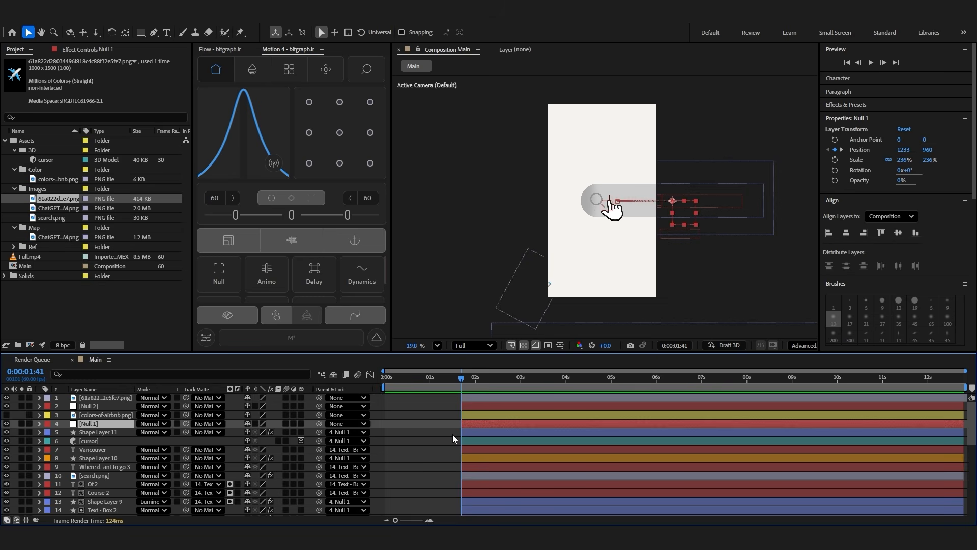
{"action": "key", "text": "u"}
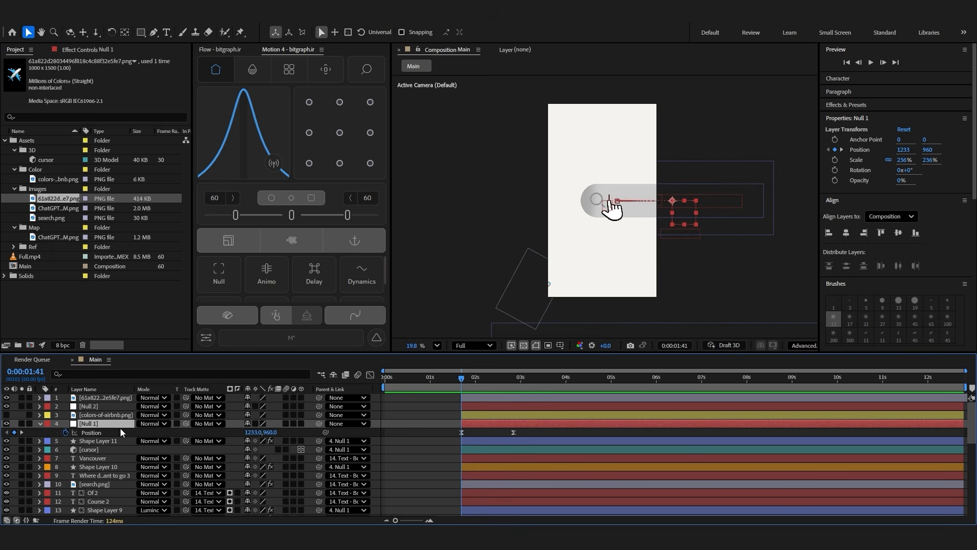
{"action": "left_click", "coordinate": [484, 378]}
{"action": "mouse_move", "coordinate": [266, 433]}
{"action": "left_mouse_down"}
{"action": "mouse_move", "coordinate": [443, 432]}
{"action": "mouse_move", "coordinate": [248, 432]}
{"action": "left_mouse_up"}
{"action": "key", "text": "ctrl+z"}
{"action": "key", "text": "ctrl+z"}
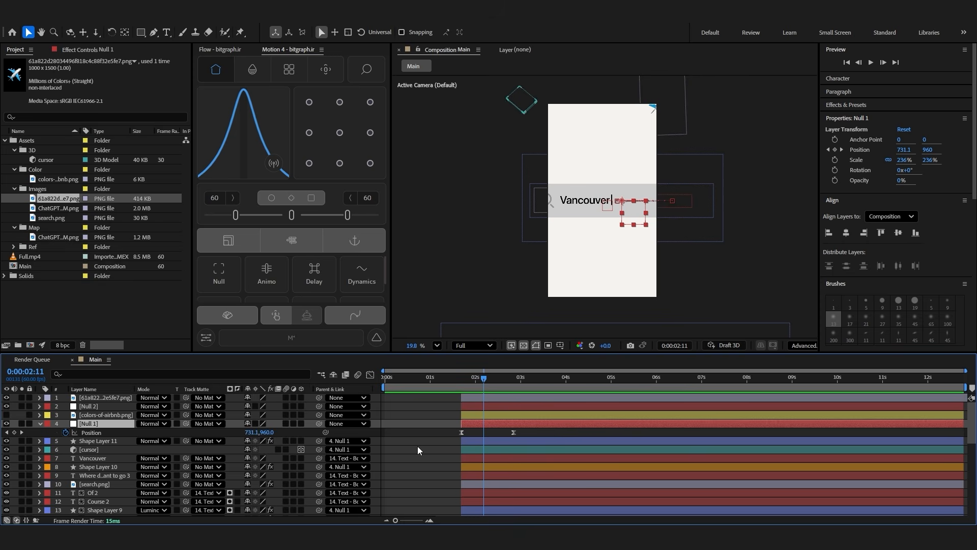
{"action": "left_click", "coordinate": [469, 433]}
{"action": "left_click", "coordinate": [40, 424]}
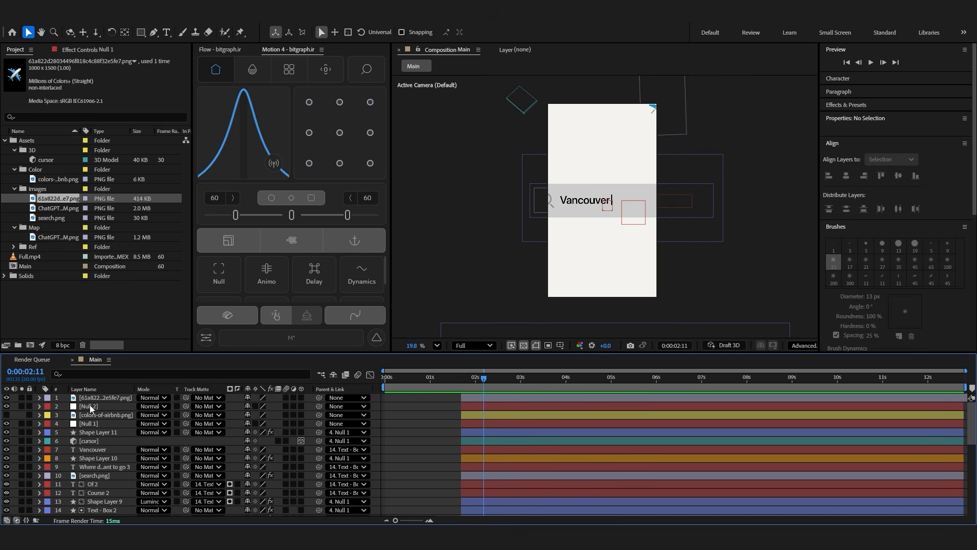
Move Null 2 to the top of the layer stack and parent both Null 1 and the airplane layer to it
{"action": "left_click", "coordinate": [90, 406]}
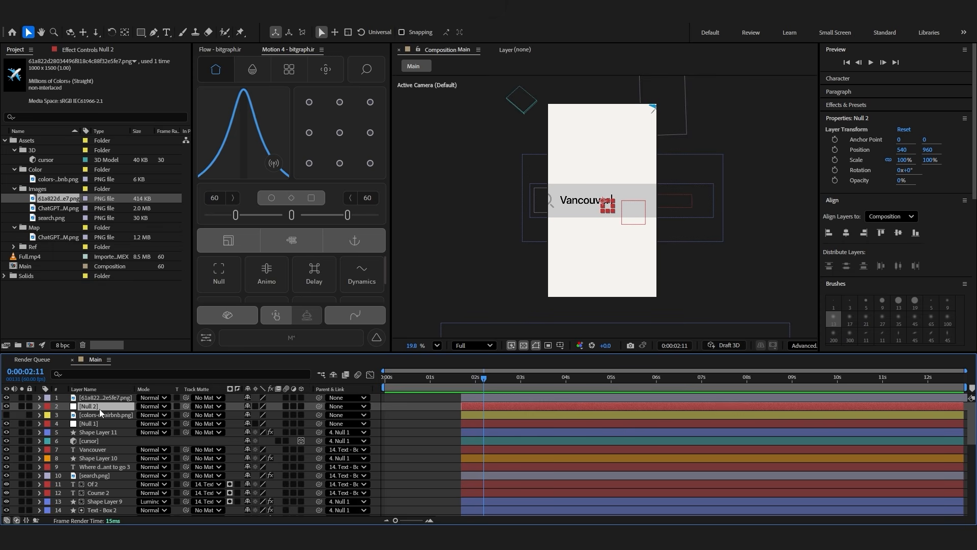
{"action": "left_click_drag", "start_coordinate": [100, 408], "coordinate": [96, 395]}
{"action": "left_click", "coordinate": [417, 424]}
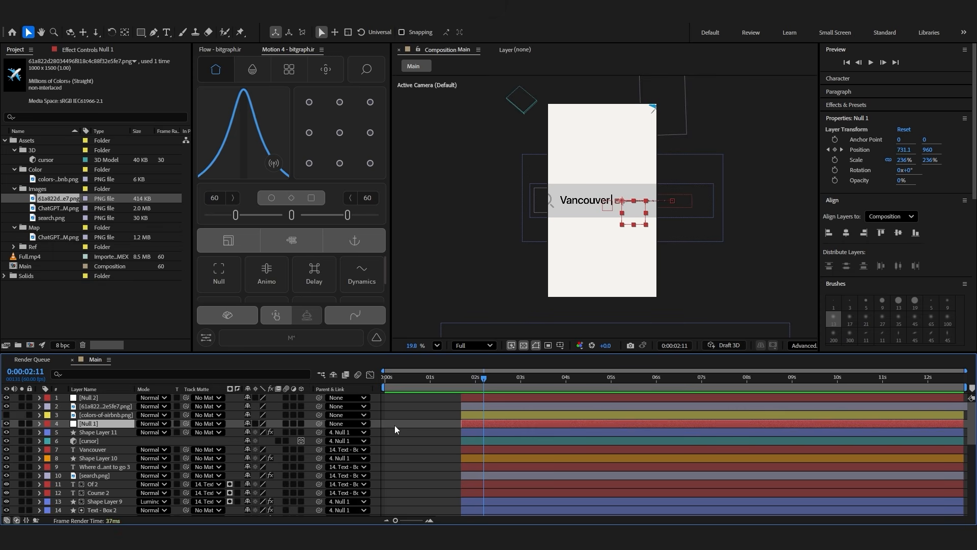
{"action": "left_click_drag", "start_coordinate": [319, 423], "coordinate": [99, 395]}
{"action": "left_click", "coordinate": [118, 410]}
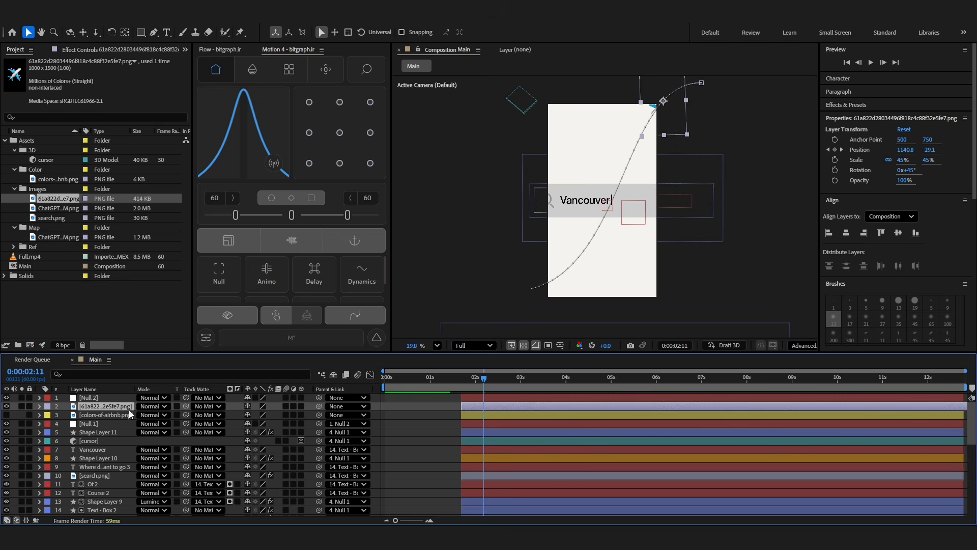
{"action": "left_click_drag", "start_coordinate": [319, 407], "coordinate": [112, 398]}
Reveal the airplane's position keyframes and add a position keyframe to Null 2 at 0:00:01:41
{"action": "key", "text": "p"}
{"action": "key", "text": "i"}
{"action": "left_click", "coordinate": [468, 397]}
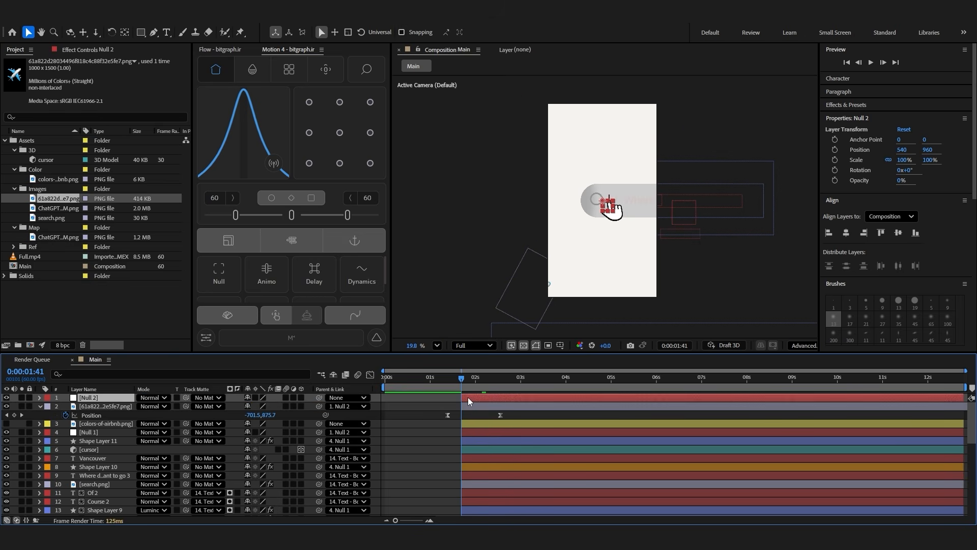
{"action": "key", "text": "p"}
{"action": "left_click", "coordinate": [65, 406]}
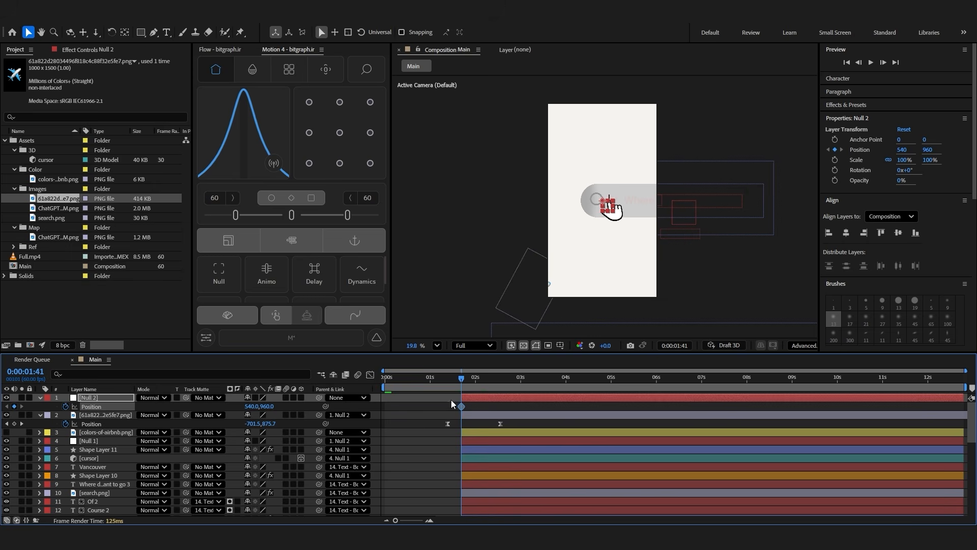
Set Null 2's position to -462, 2149 at 0:00:02:33 and preview the combined movement
{"action": "key", "text": "space"}
{"action": "left_click_drag", "start_coordinate": [267, 407], "coordinate": [870, 438]}
{"action": "left_click_drag", "start_coordinate": [251, 406], "coordinate": [23, 432]}
{"action": "left_click", "coordinate": [415, 459]}
{"action": "left_click", "coordinate": [474, 384]}
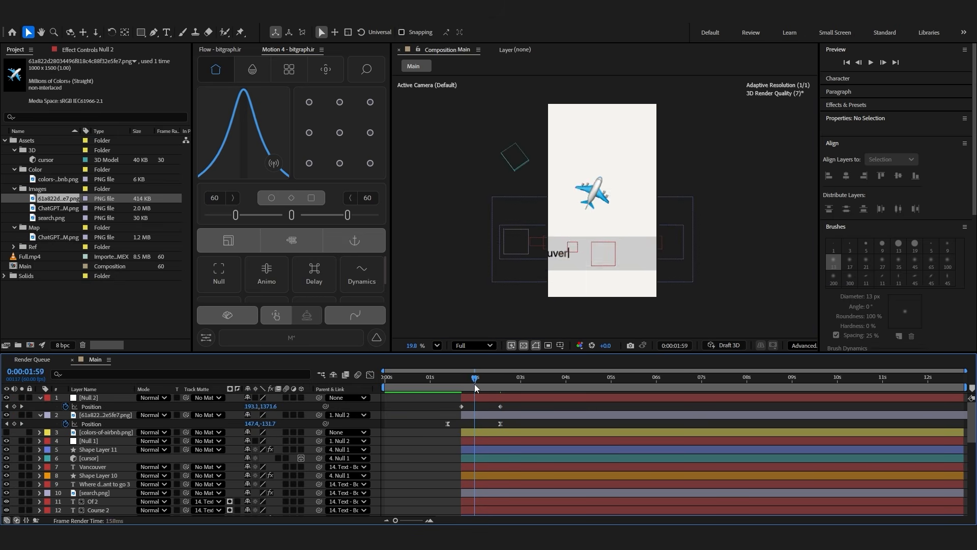
{"action": "left_click_drag", "start_coordinate": [474, 387], "coordinate": [456, 377]}
{"action": "key", "text": "space"}
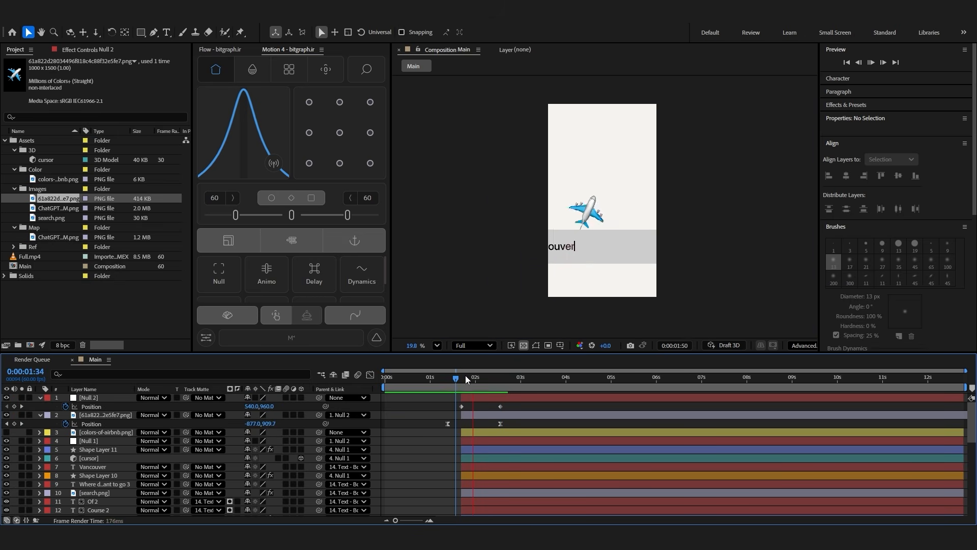
{"action": "key", "text": "space"}
Move the airplane past the canvas's upper-right corner at its 0:00:02:33 keyframe, and shift that keyframe to 0:00:03:04
{"action": "left_click_drag", "start_coordinate": [510, 382], "coordinate": [505, 385]}
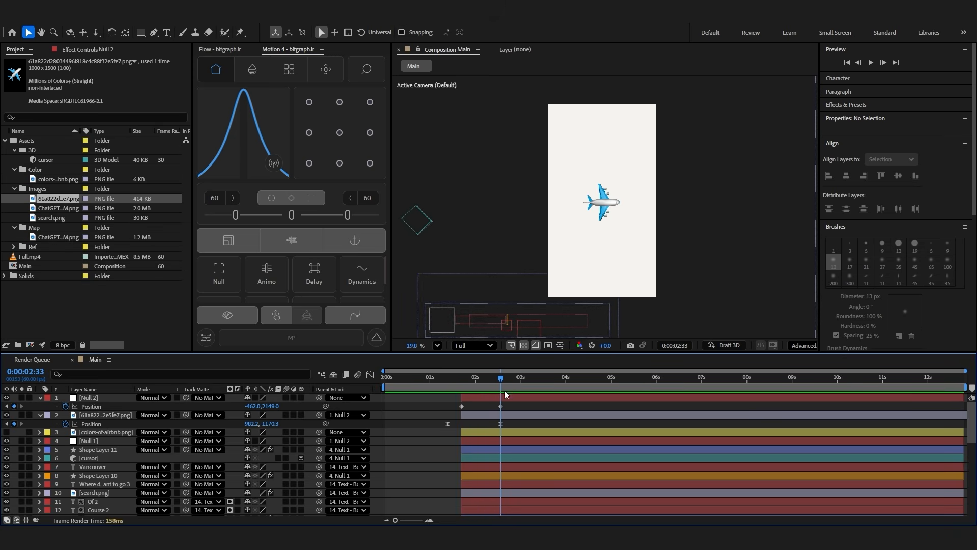
{"action": "left_click", "coordinate": [511, 415]}
{"action": "left_click_drag", "start_coordinate": [599, 222], "coordinate": [705, 94]}
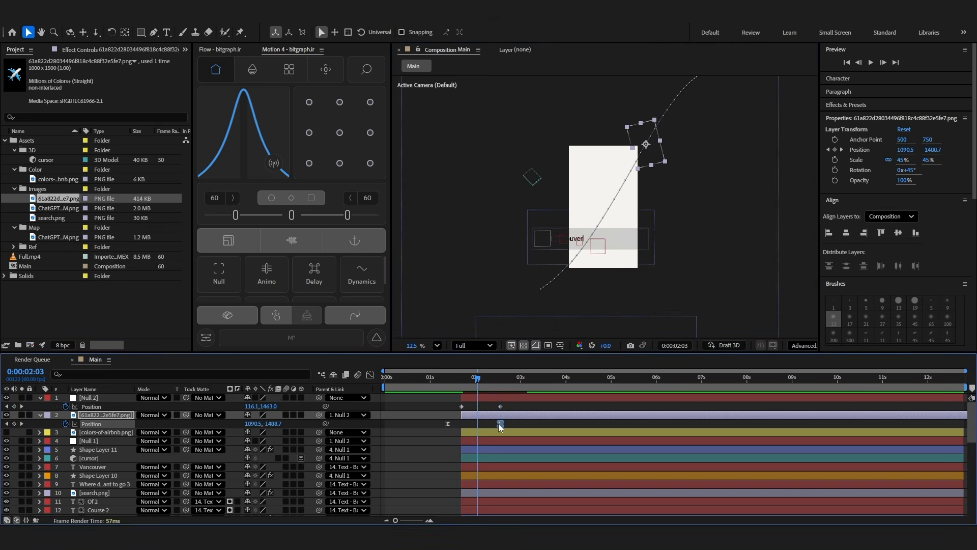
{"action": "left_click_drag", "start_coordinate": [500, 425], "coordinate": [524, 426]}
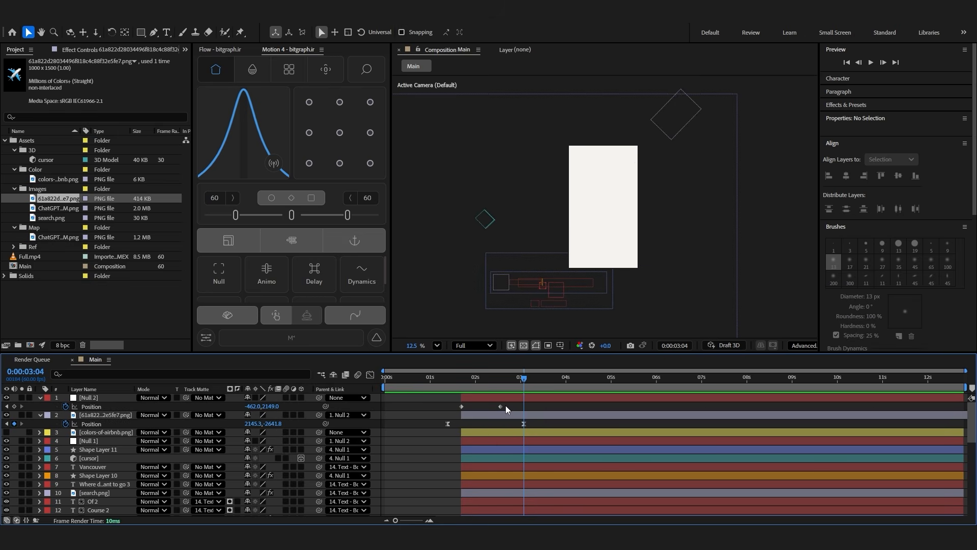
Shift Null 2's final position keyframe to 0:00:03:04 and ease its keyframes with values of 40 and 80
{"action": "left_click_drag", "start_coordinate": [501, 407], "coordinate": [483, 383]}
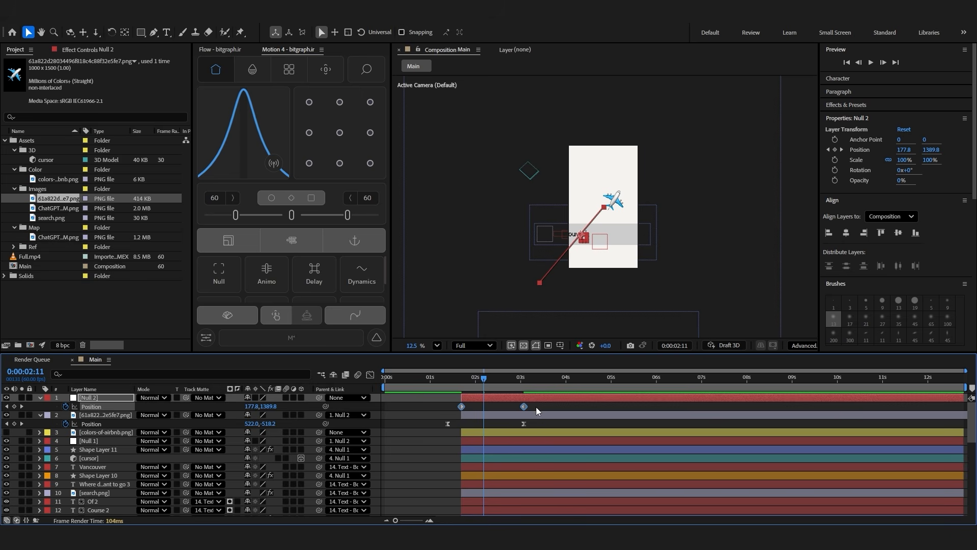
{"action": "left_click_drag", "start_coordinate": [489, 386], "coordinate": [498, 387]}
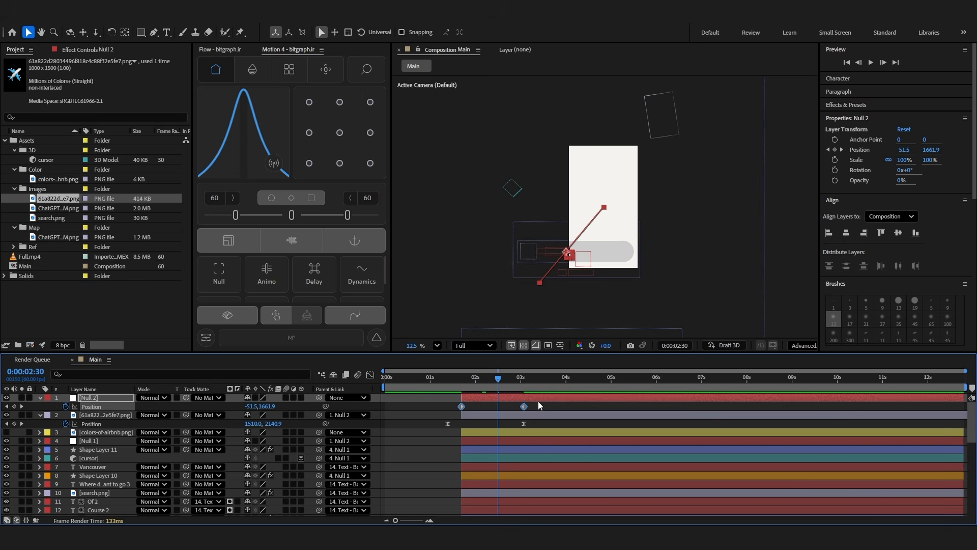
{"action": "left_click", "coordinate": [291, 215]}
{"action": "left_click_drag", "start_coordinate": [498, 381], "coordinate": [536, 381]}
{"action": "left_click_drag", "start_coordinate": [236, 215], "coordinate": [251, 215]}
{"action": "left_click_drag", "start_coordinate": [347, 215], "coordinate": [363, 215]}
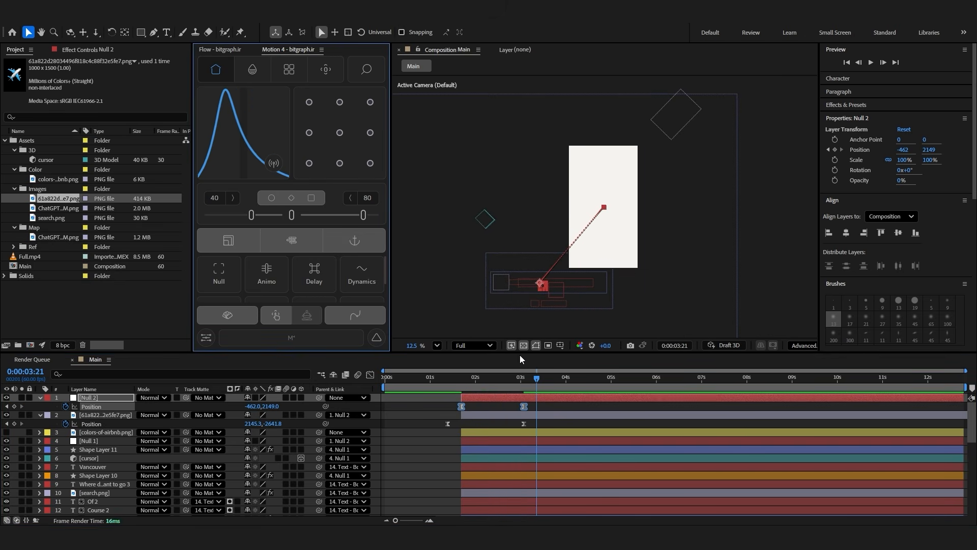
{"action": "key", "text": "space"}
{"action": "key", "text": "space"}
Trim the ends of the search bar, text and cursor layers and check the layer stack at 0:00:02:31
{"action": "scroll", "coordinate": [489, 458], "scroll_direction": "down", "scroll_amount": 1}
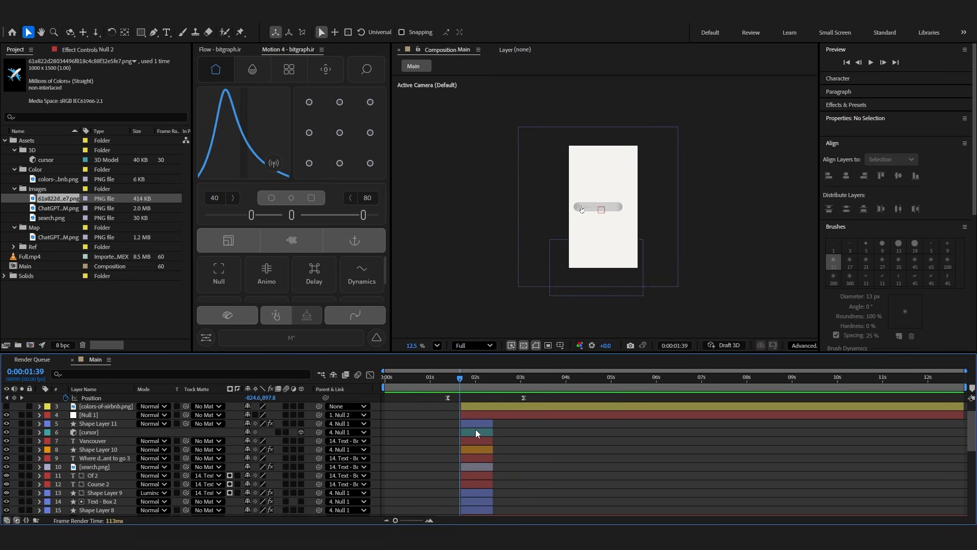
{"action": "scroll", "coordinate": [466, 430], "scroll_direction": "down", "scroll_amount": 1}
{"action": "scroll", "coordinate": [466, 460], "scroll_direction": "up", "scroll_amount": 2}
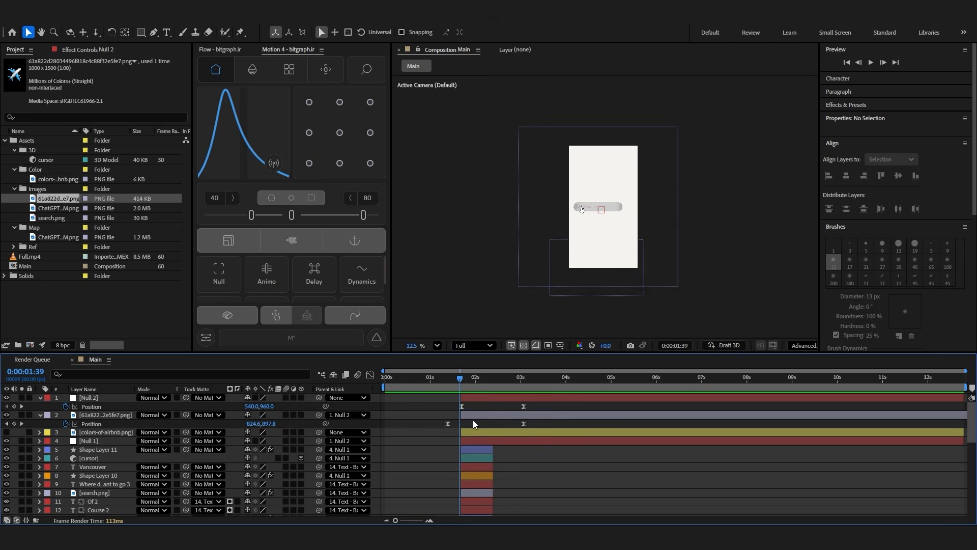
{"action": "left_click", "coordinate": [498, 379]}
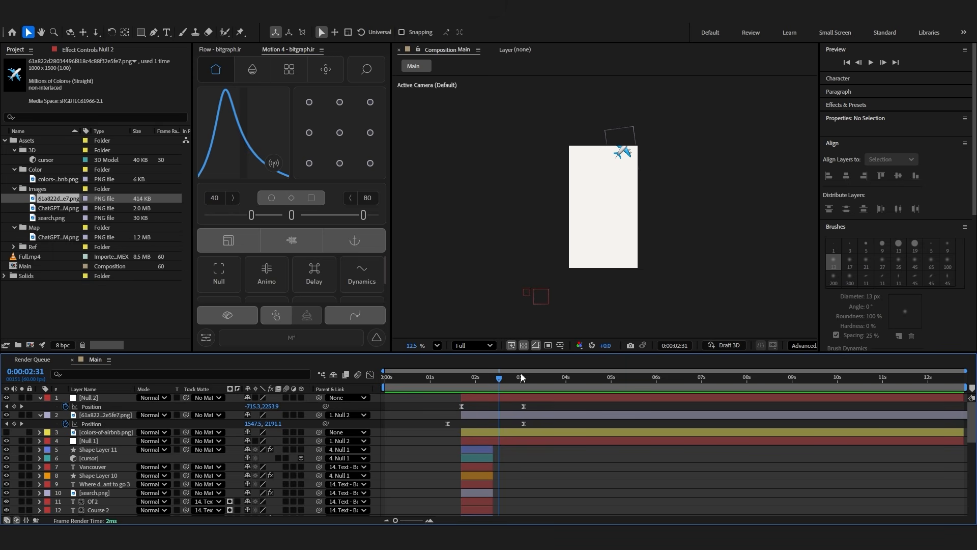
{"action": "scroll", "coordinate": [494, 506], "scroll_direction": "down", "scroll_amount": 2}
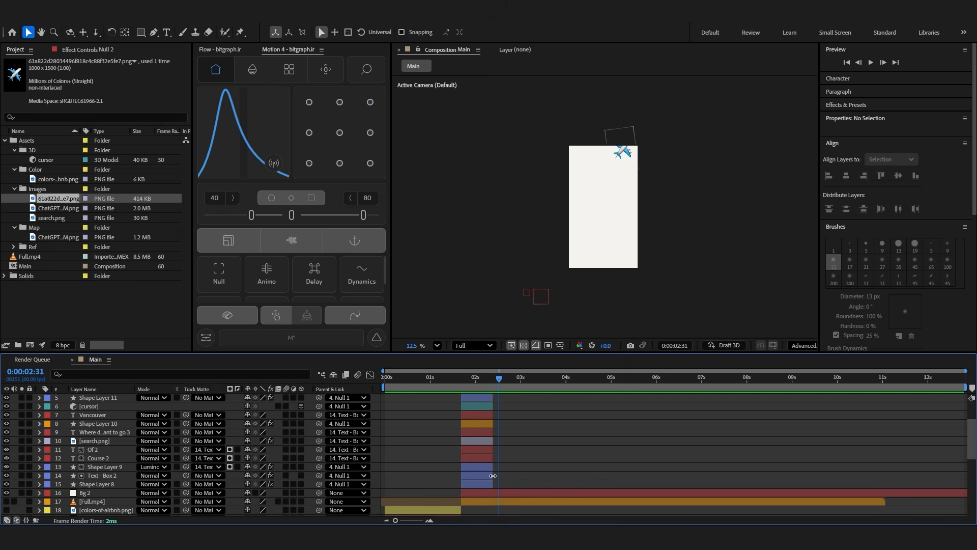
Add the ChatGPT map image from the Map folder as the top layer, with the playhead at 0:00:03:04, and scale it to 208%
{"action": "scroll", "coordinate": [494, 506], "scroll_direction": "up", "scroll_amount": 2}
{"action": "key", "text": "k"}
{"action": "left_click", "coordinate": [91, 50]}
{"action": "left_click", "coordinate": [13, 50]}
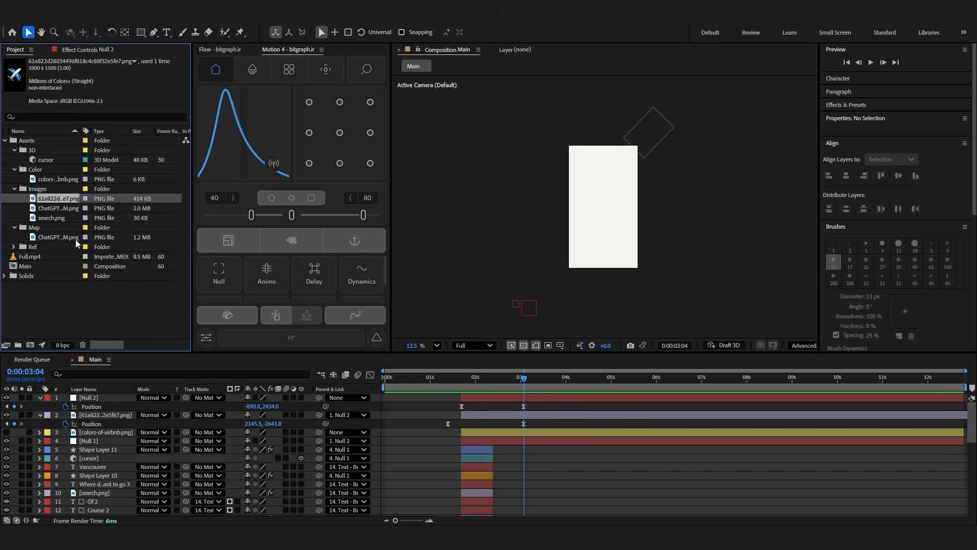
{"action": "left_click_drag", "start_coordinate": [63, 234], "coordinate": [487, 399]}
{"action": "scroll", "coordinate": [618, 218], "scroll_direction": "up", "scroll_amount": 1}
{"action": "key", "text": "s"}
{"action": "left_click_drag", "start_coordinate": [256, 406], "coordinate": [306, 402]}
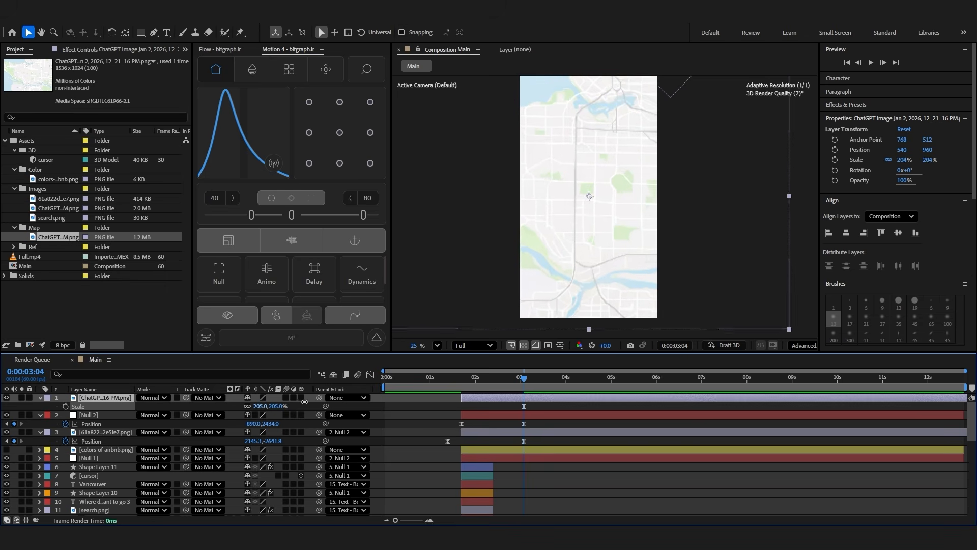
Position the map at 72, 960 at 0:00:03:04, parent it to Null 2, and check the movement back to 0:00:02:01
{"action": "left_click_drag", "start_coordinate": [672, 212], "coordinate": [612, 211]}
{"action": "scroll", "coordinate": [471, 286], "scroll_direction": "down", "scroll_amount": 3}
{"action": "left_click_drag", "start_coordinate": [319, 397], "coordinate": [89, 415]}
{"action": "left_click", "coordinate": [581, 440]}
{"action": "left_click_drag", "start_coordinate": [514, 379], "coordinate": [473, 393]}
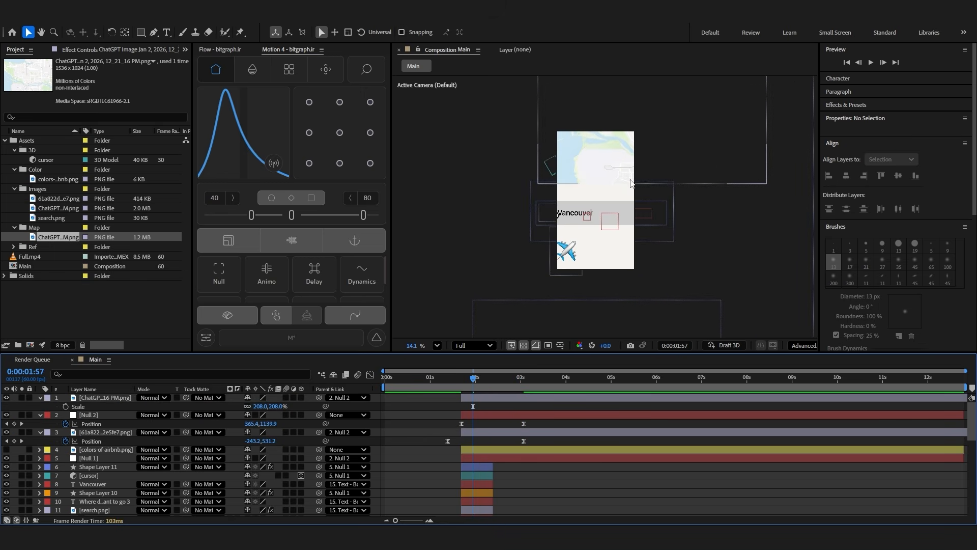
{"action": "left_click_drag", "start_coordinate": [503, 394], "coordinate": [477, 397]}
{"action": "left_click", "coordinate": [480, 399]}
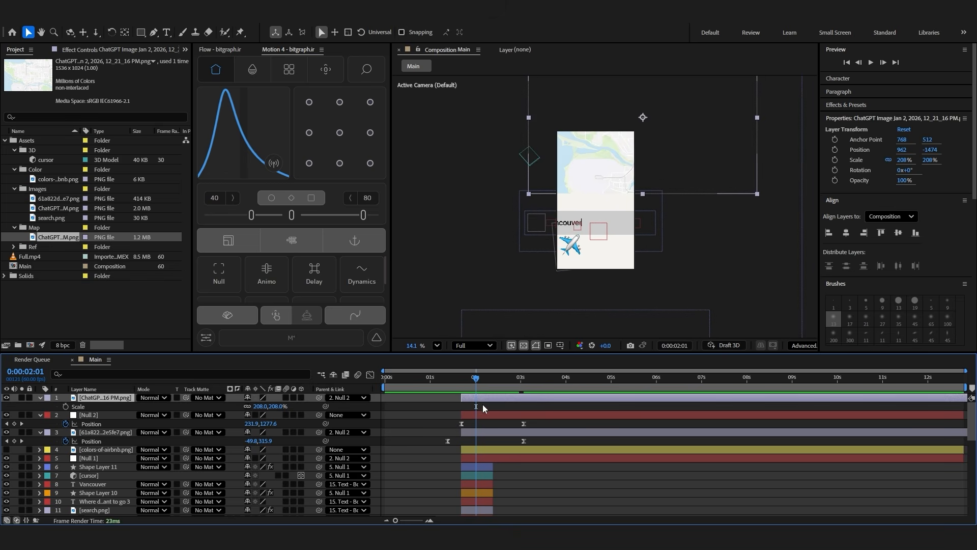
Set the map layer's parent to None at 0:00:03:04, undoing the removal made at 0:00:02:01
{"action": "left_click", "coordinate": [364, 398]}
{"action": "left_click", "coordinate": [376, 29]}
{"action": "key", "text": "ctrl+z"}
{"action": "left_click_drag", "start_coordinate": [517, 383], "coordinate": [524, 383]}
{"action": "left_click", "coordinate": [364, 398]}
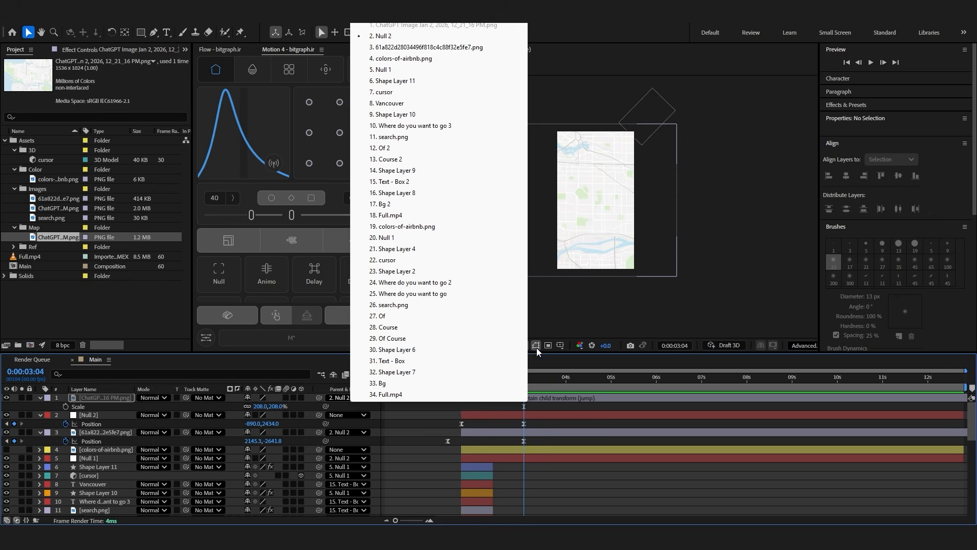
{"action": "left_click", "coordinate": [377, 15]}
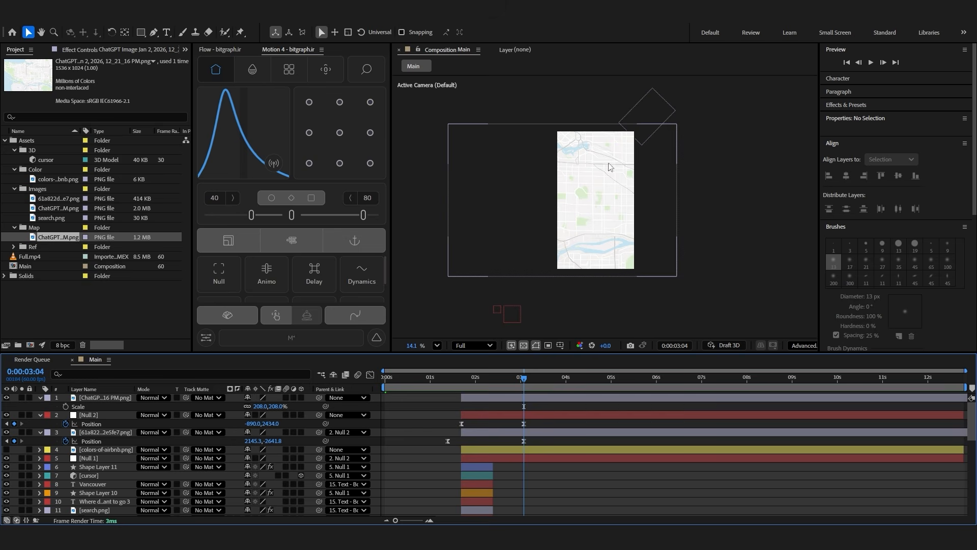
Pre-compose the map layer with all attributes moved into the new composition, and open that composition
{"action": "right_click", "coordinate": [514, 397]}
{"action": "left_click", "coordinate": [553, 327]}
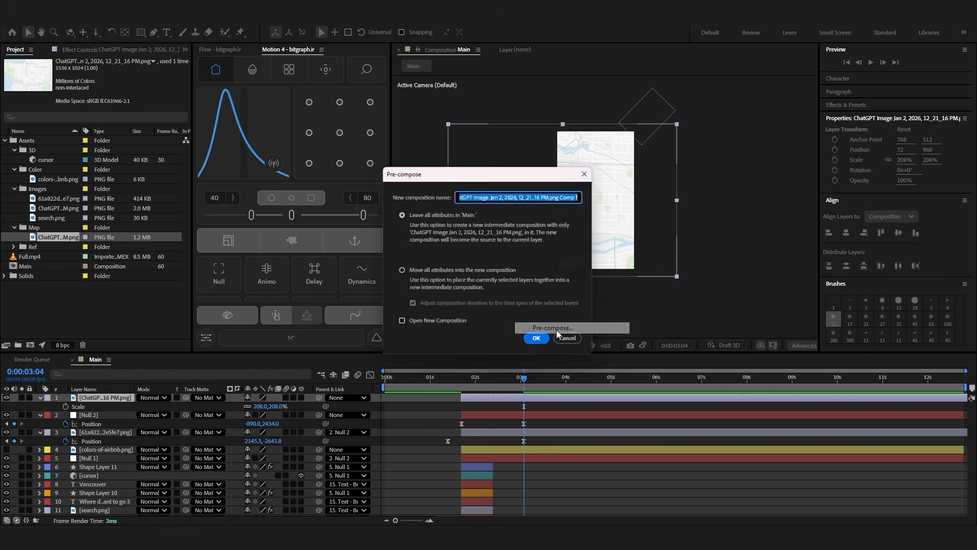
{"action": "left_click", "coordinate": [430, 271]}
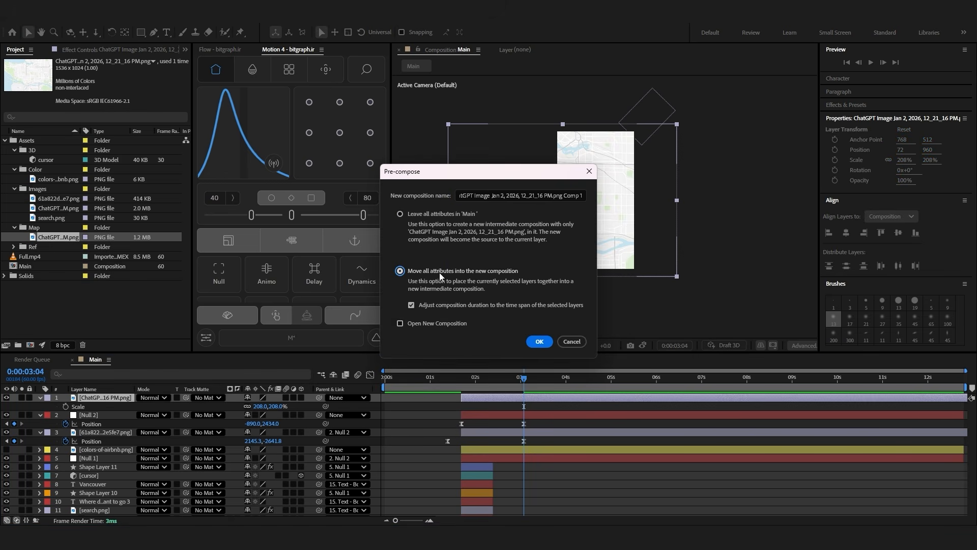
{"action": "left_click", "coordinate": [539, 341]}
{"action": "left_click", "coordinate": [469, 399]}
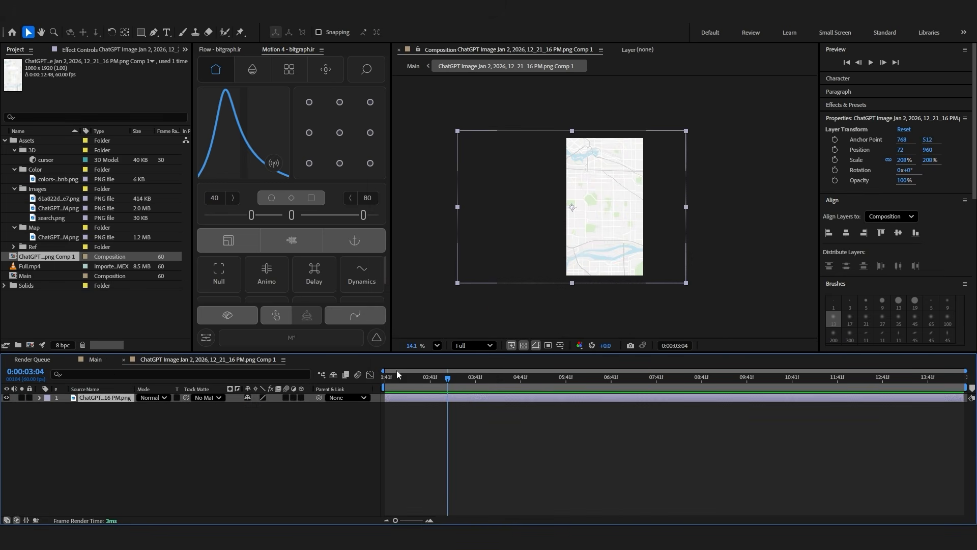
Apply the CC RepeTile effect to the map image inside the new composition
{"action": "key", "text": "ctrl+space"}
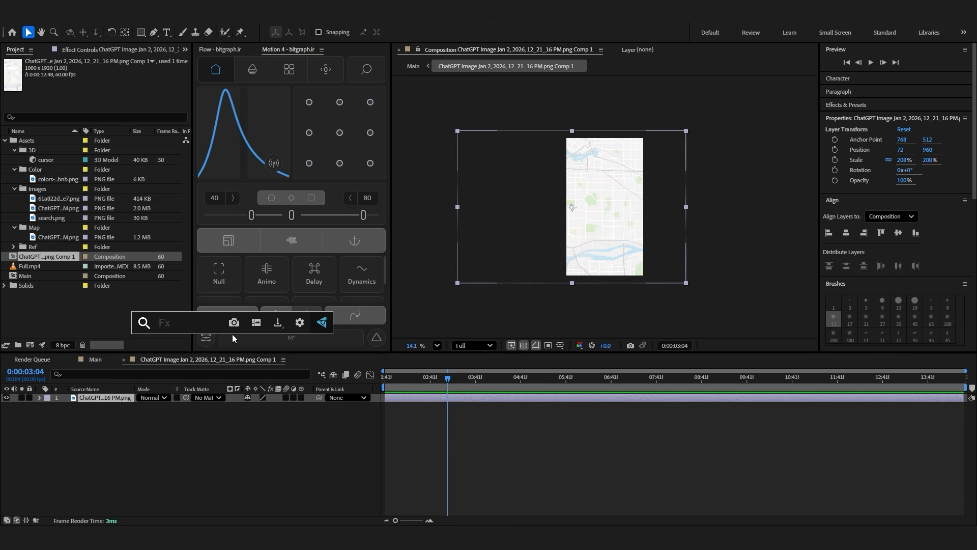
{"action": "type", "text": "cc re"}
{"action": "left_click", "coordinate": [218, 355]}
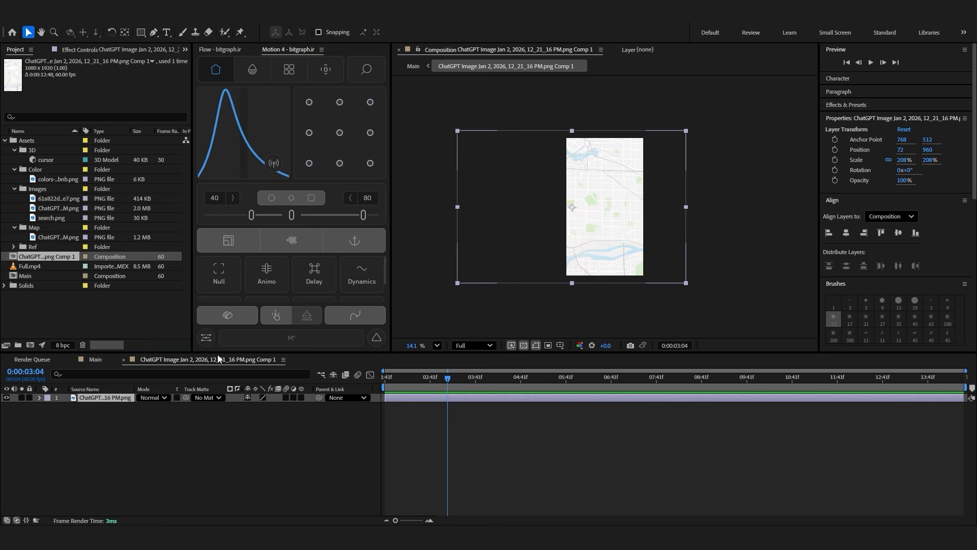
Try moving the map upward and setting Expand Down to 409, and undo both changes
{"action": "left_click_drag", "start_coordinate": [530, 243], "coordinate": [529, 172]}
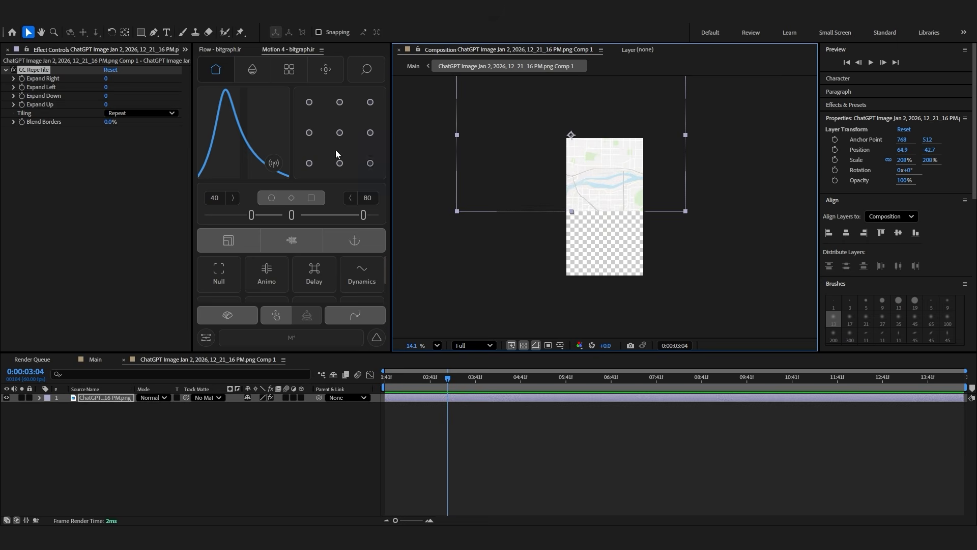
{"action": "left_click_drag", "start_coordinate": [105, 96], "coordinate": [227, 140]}
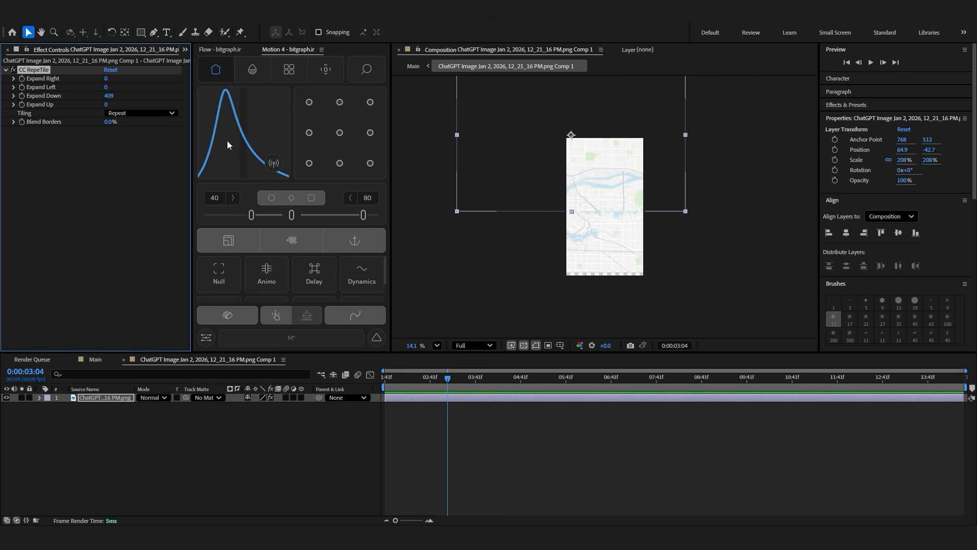
{"action": "key", "text": "ctrl+z"}
{"action": "key", "text": "ctrl+z"}
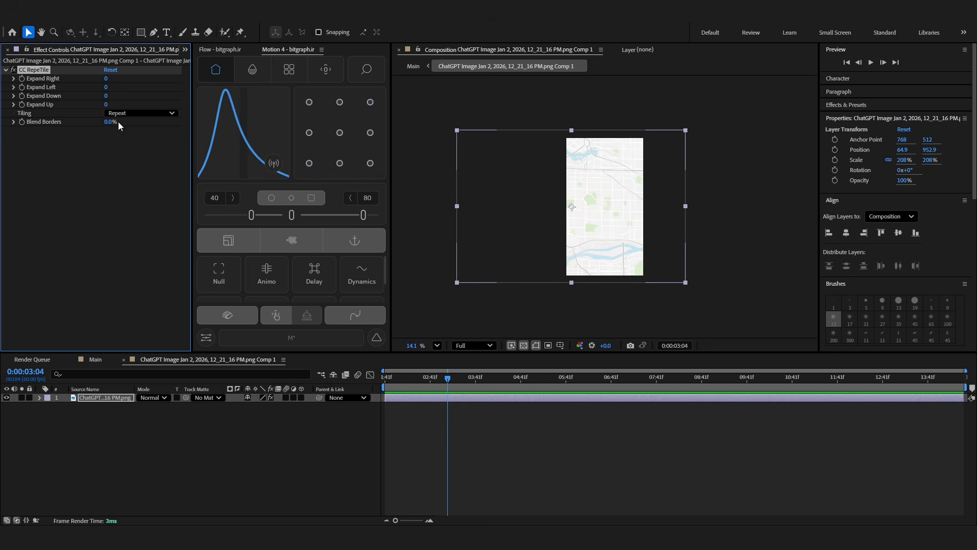
Set CC RepeTile's Expand Down and Expand Left to 2000
{"action": "left_click", "coordinate": [105, 95]}
{"action": "type", "text": "2000"}
{"action": "key", "text": "Return"}
{"action": "left_click", "coordinate": [104, 107]}
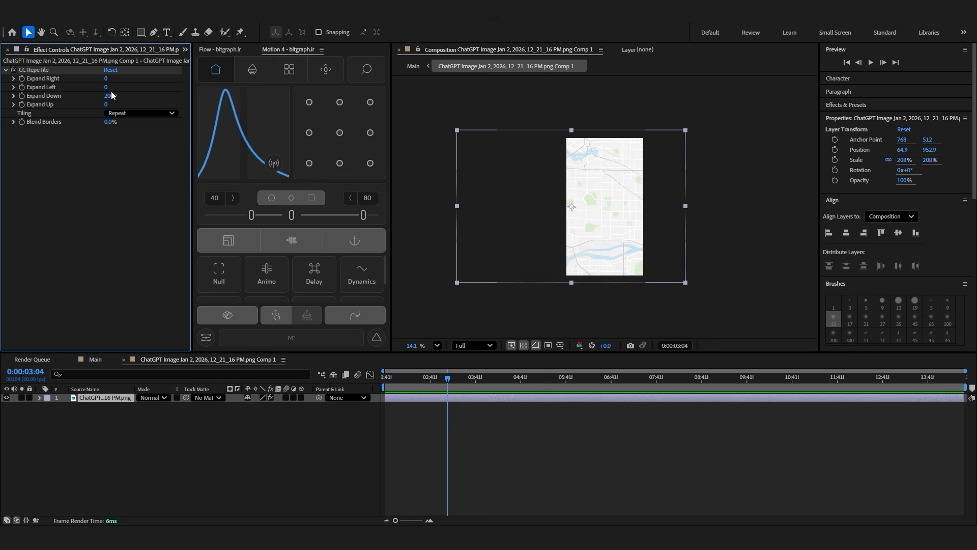
{"action": "left_click", "coordinate": [107, 87]}
{"action": "type", "text": "2000"}
{"action": "key", "text": "Return"}
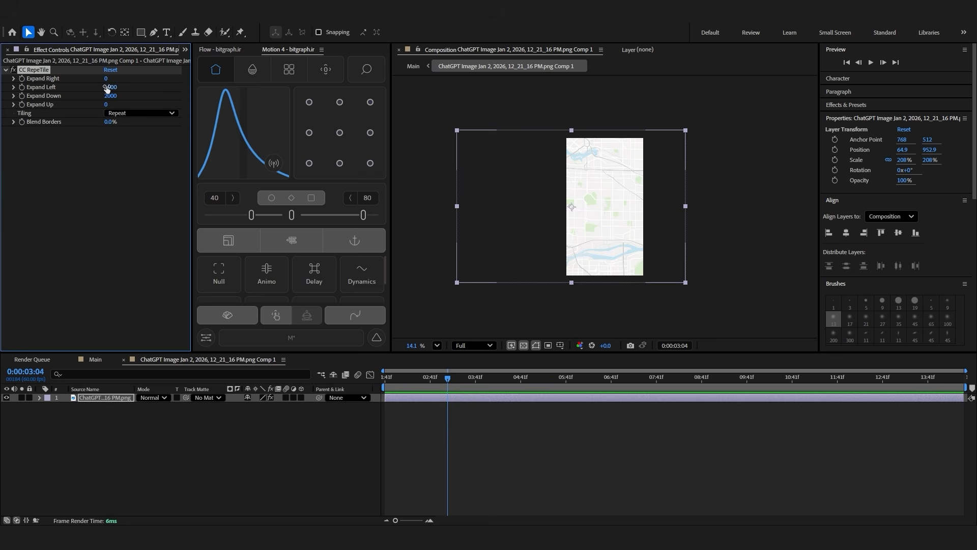
Set CC RepeTile's tiling to Checker Flip V and its Blend Borders to 60%
{"action": "left_click", "coordinate": [140, 113]}
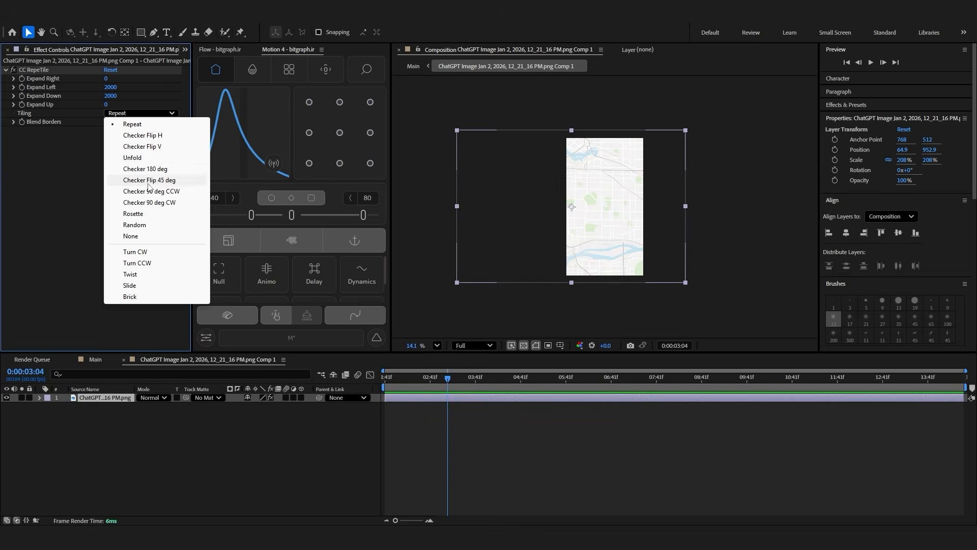
{"action": "left_click", "coordinate": [140, 146]}
{"action": "left_click", "coordinate": [108, 123]}
{"action": "type", "text": "60"}
{"action": "key", "text": "Return"}
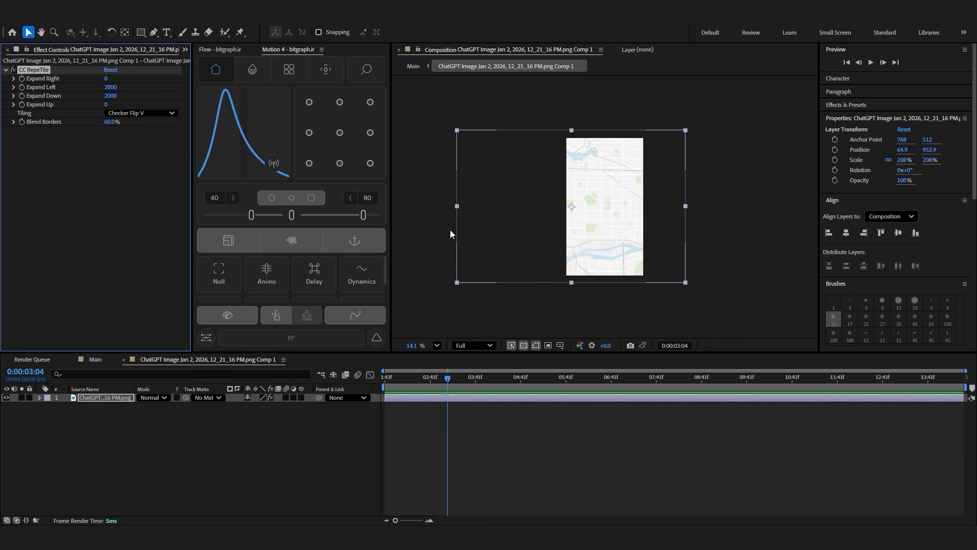
Move the tiled map around to inspect its repeated edges, and return to the Main composition
{"action": "left_click_drag", "start_coordinate": [492, 252], "coordinate": [513, 174]}
{"action": "left_click", "coordinate": [553, 429]}
{"action": "left_click_drag", "start_coordinate": [553, 206], "coordinate": [492, 263]}
{"action": "left_click", "coordinate": [644, 259]}
{"action": "left_click", "coordinate": [305, 427]}
{"action": "left_click", "coordinate": [575, 481]}
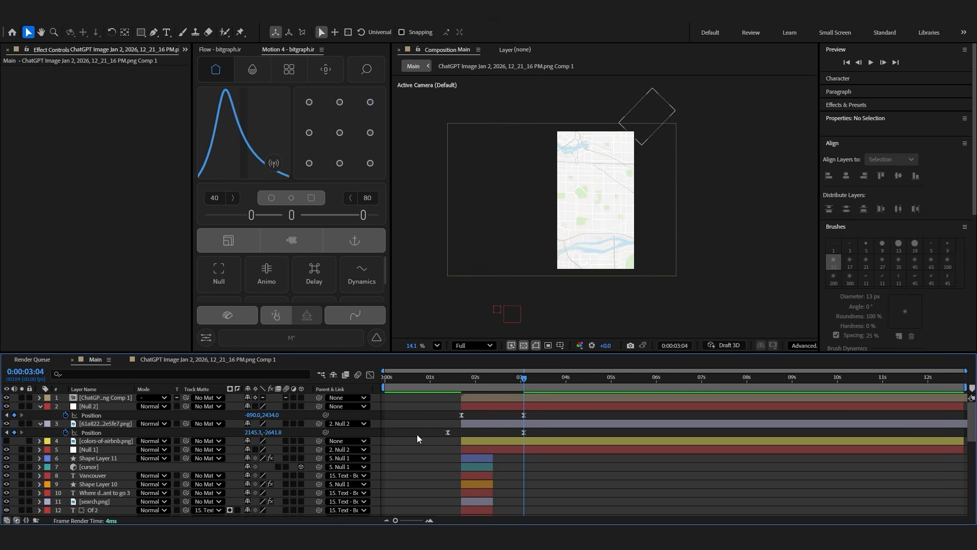
Parent the map composition to Null 2, and toggle its Collapse Transformations off and back on at about 0:00:02:13
{"action": "left_click", "coordinate": [87, 407]}
{"action": "left_click", "coordinate": [89, 399]}
{"action": "left_click_drag", "start_coordinate": [319, 397], "coordinate": [100, 408]}
{"action": "left_click_drag", "start_coordinate": [523, 389], "coordinate": [487, 386]}
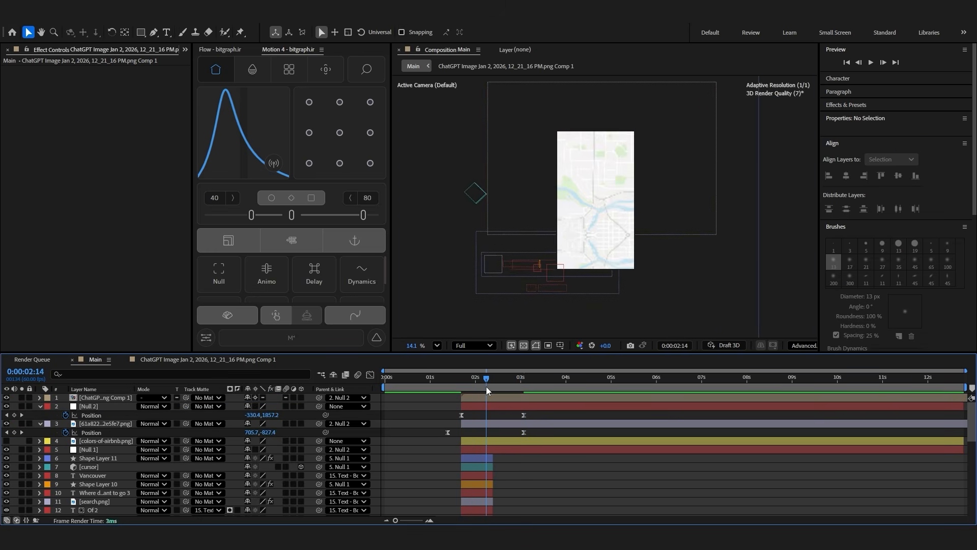
{"action": "left_click", "coordinate": [255, 399]}
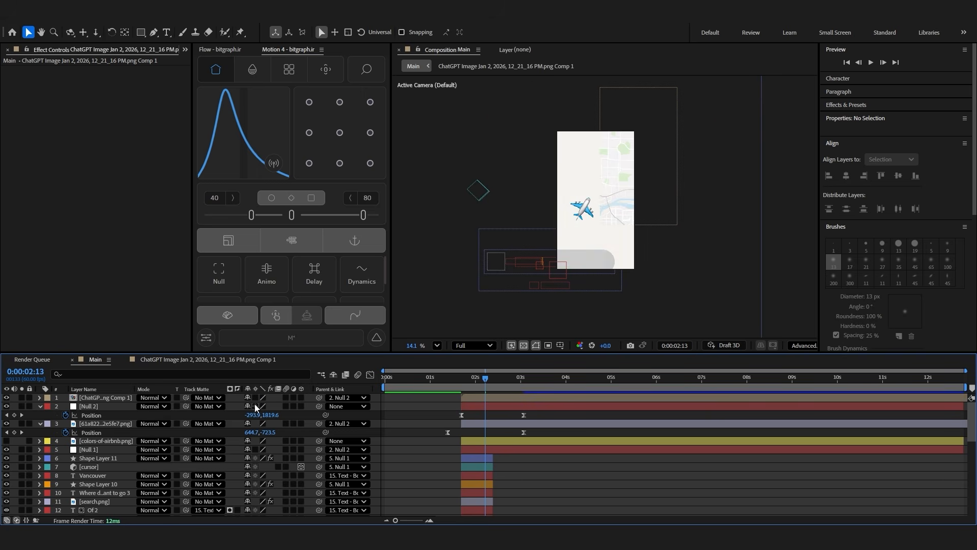
{"action": "left_click", "coordinate": [256, 397]}
Draw a small circular mask on the map composition at the canvas's lower-left corner at 0:00:01:41
{"action": "left_click", "coordinate": [463, 377]}
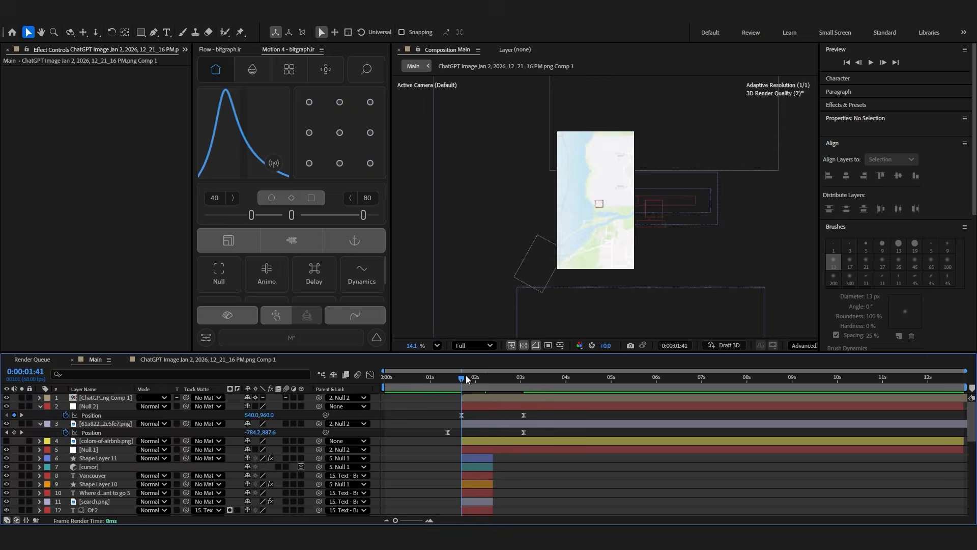
{"action": "left_click", "coordinate": [515, 444]}
{"action": "left_click", "coordinate": [475, 400]}
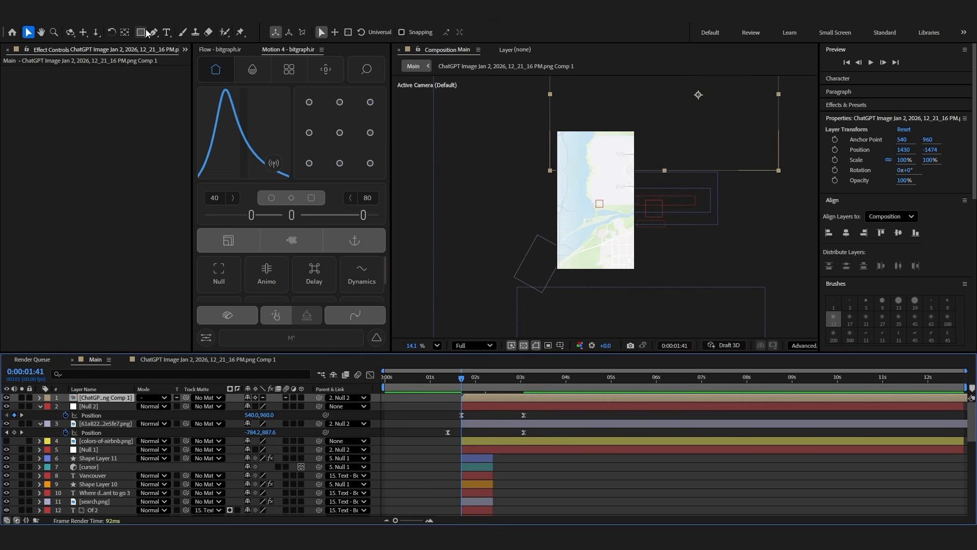
{"action": "left_click_drag", "start_coordinate": [147, 33], "coordinate": [168, 54]}
{"action": "left_click_drag", "start_coordinate": [539, 255], "coordinate": [571, 287]}
{"action": "key", "text": "v"}
{"action": "key", "text": "f"}
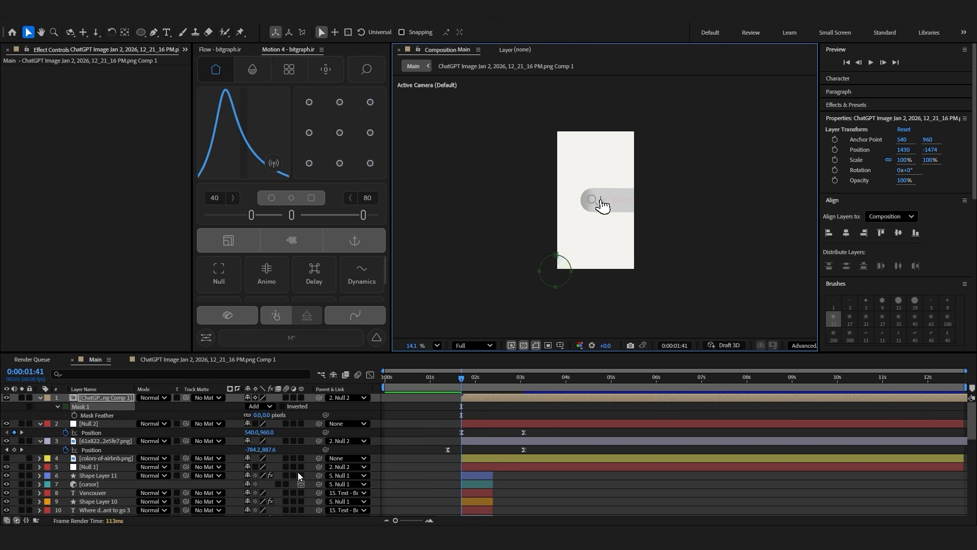
Keyframe the map's mask expansion from -235 pixels at 0:00:01:41 to a value large enough to cover the canvas at 0:00:03:04
{"action": "left_click", "coordinate": [57, 406]}
{"action": "left_click_drag", "start_coordinate": [248, 442], "coordinate": [713, 407]}
{"action": "key", "text": "ctrl+z"}
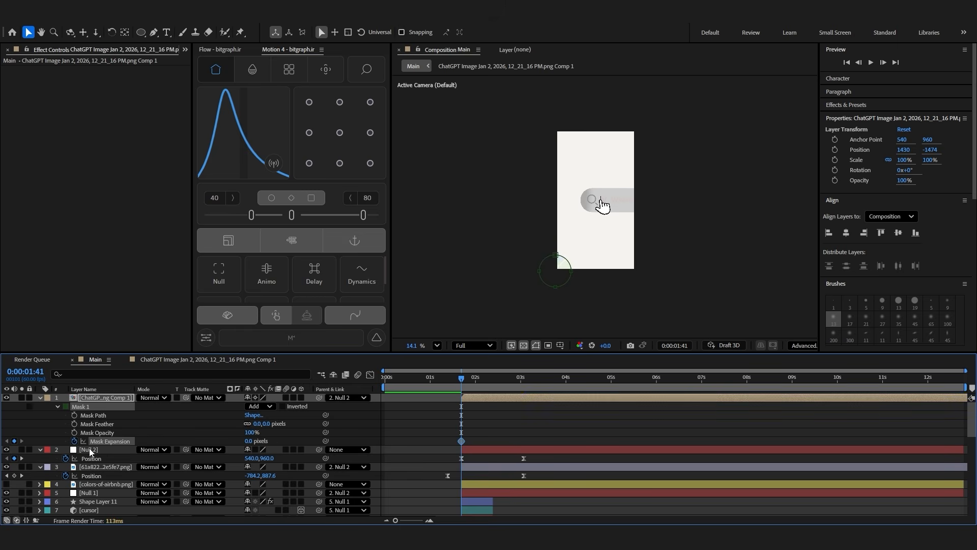
{"action": "left_click", "coordinate": [214, 434]}
{"action": "left_click_drag", "start_coordinate": [251, 441], "coordinate": [179, 469]}
{"action": "scroll", "coordinate": [551, 305], "scroll_direction": "up", "scroll_amount": 1}
{"action": "left_click_drag", "start_coordinate": [253, 441], "coordinate": [235, 441]}
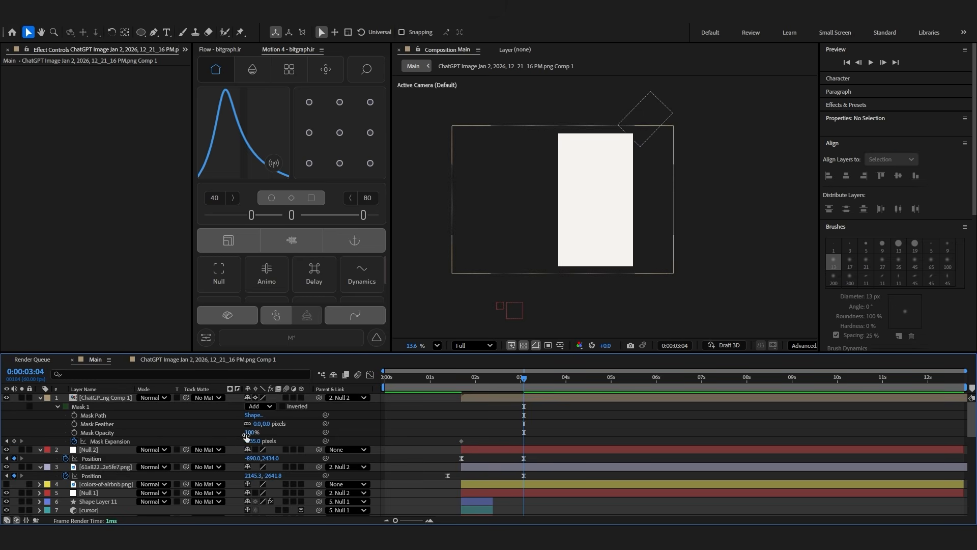
{"action": "left_click_drag", "start_coordinate": [248, 441], "coordinate": [313, 476]}
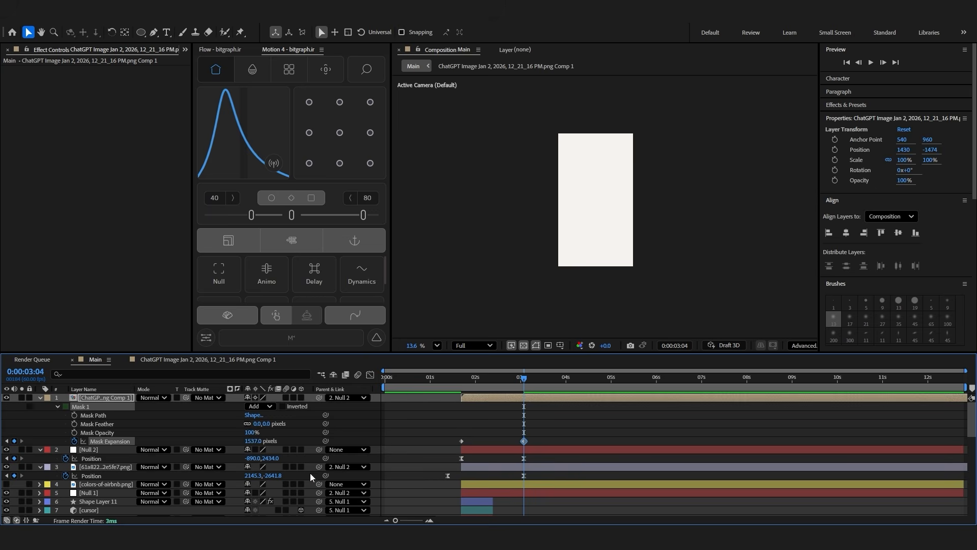
{"action": "left_click_drag", "start_coordinate": [253, 442], "coordinate": [270, 442]}
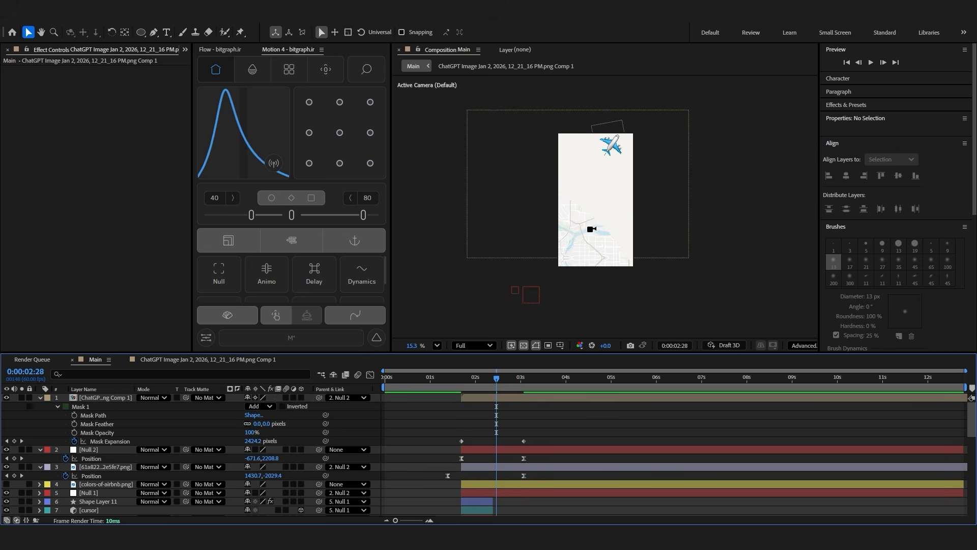
Set the map's mask feather to 100 pixels, and ease its mask expansion keyframes with values of 40 and 80
{"action": "scroll", "coordinate": [585, 239], "scroll_direction": "up", "scroll_amount": 4}
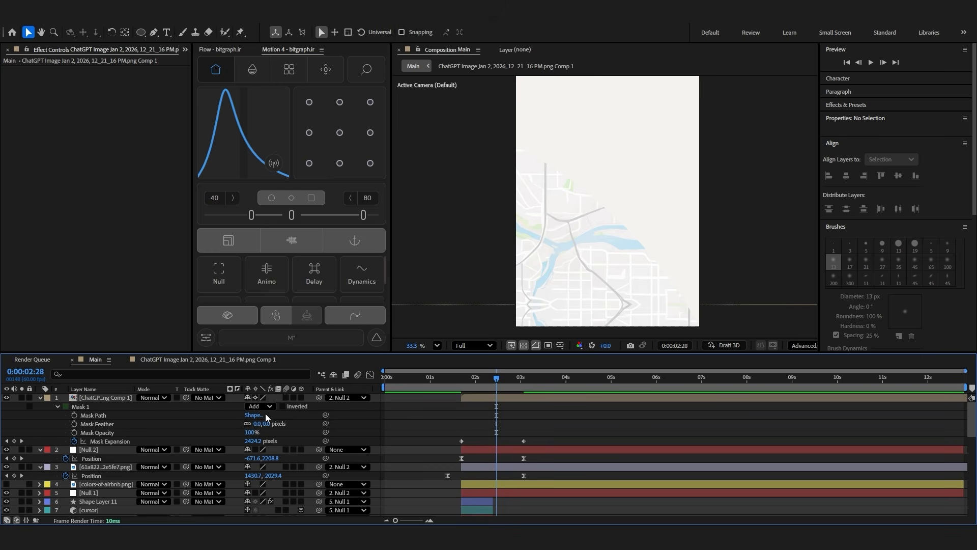
{"action": "type", "text": "100"}
{"action": "key", "text": "Return"}
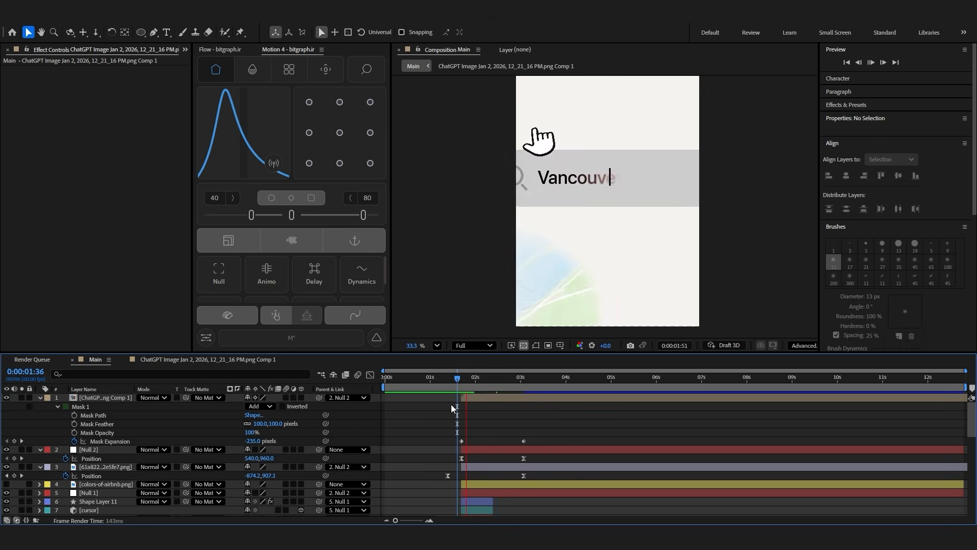
{"action": "left_click_drag", "start_coordinate": [563, 419], "coordinate": [407, 446]}
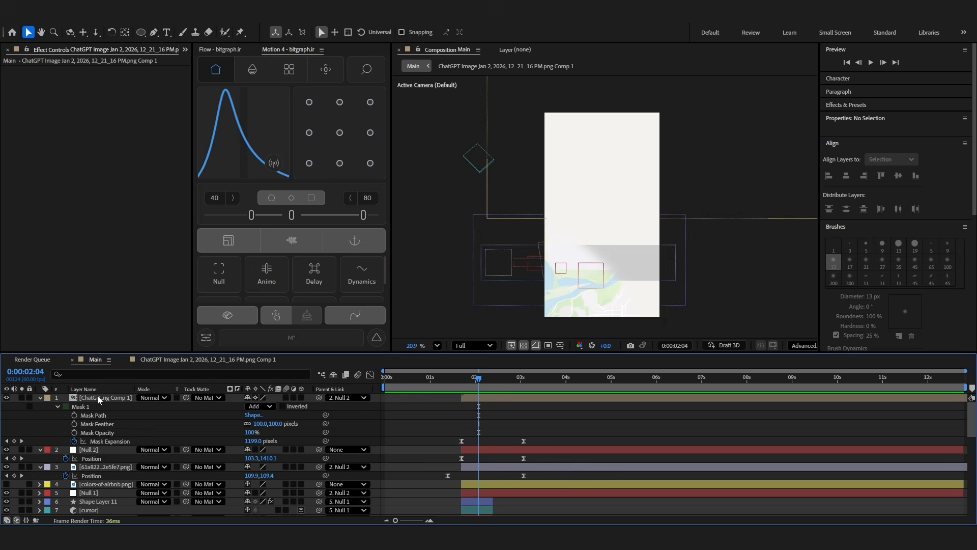
Move the map composition below the airplane layer and preview the reveal from 0:00:01:43
{"action": "left_click_drag", "start_coordinate": [97, 396], "coordinate": [87, 478]}
{"action": "left_click", "coordinate": [501, 460]}
{"action": "left_click", "coordinate": [463, 380]}
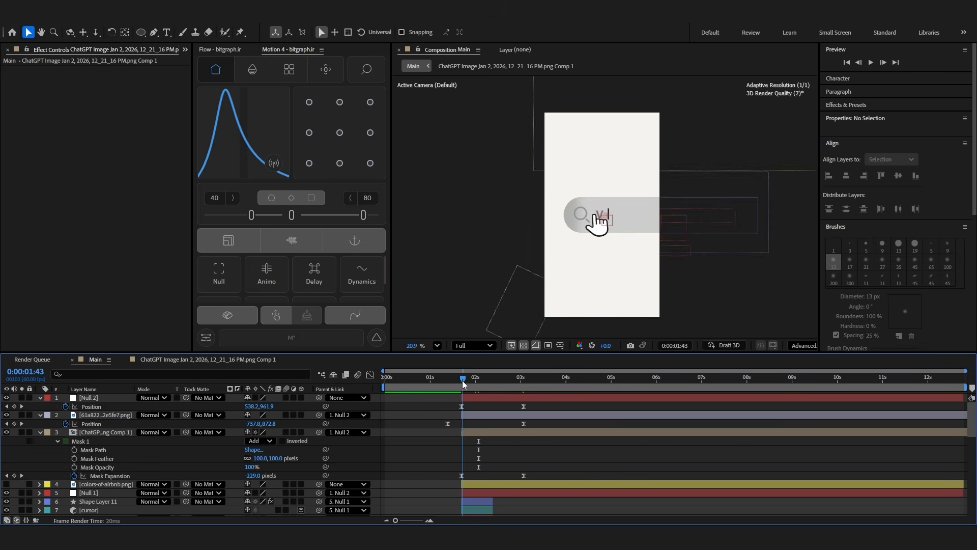
{"action": "left_click_drag", "start_coordinate": [466, 380], "coordinate": [505, 394]}
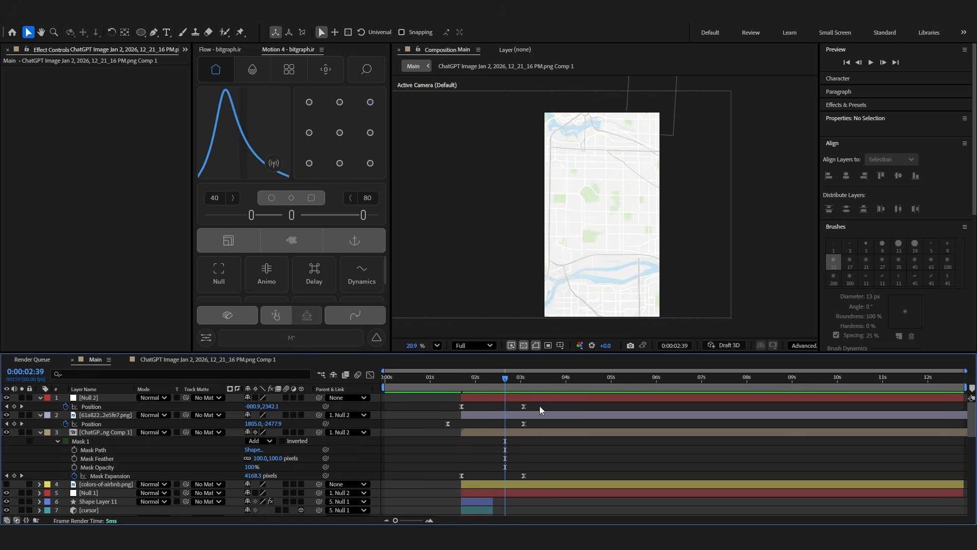
{"action": "key", "text": "space"}
{"action": "key", "text": "space"}
Shift the last mask expansion keyframe to about 4.5 seconds, ease both keyframes with values of 40 and 60, and preview
{"action": "left_click_drag", "start_coordinate": [543, 462], "coordinate": [454, 478]}
{"action": "left_click_drag", "start_coordinate": [523, 476], "coordinate": [592, 476]}
{"action": "left_click_drag", "start_coordinate": [364, 214], "coordinate": [397, 224]}
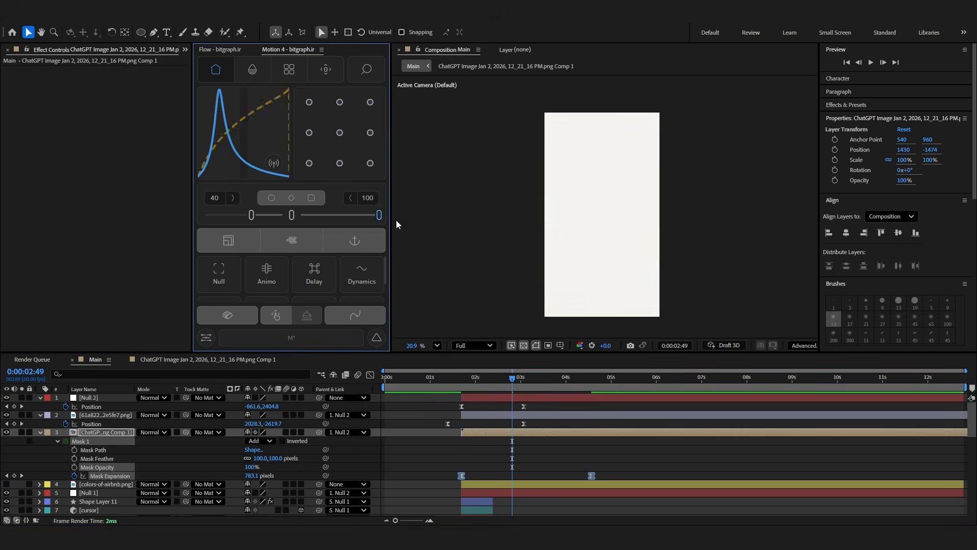
{"action": "left_click_drag", "start_coordinate": [448, 381], "coordinate": [453, 382]}
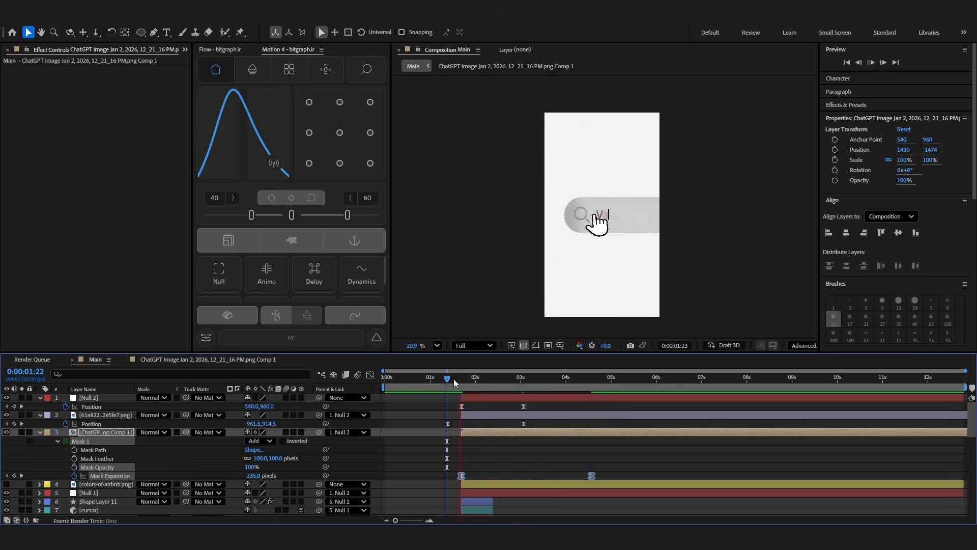
Shorten the map's mask expansion to end at about 3.7 seconds, ease its keyframes with values of 40 and 100, and preview the reveal
{"action": "left_click_drag", "start_coordinate": [545, 387], "coordinate": [492, 389]}
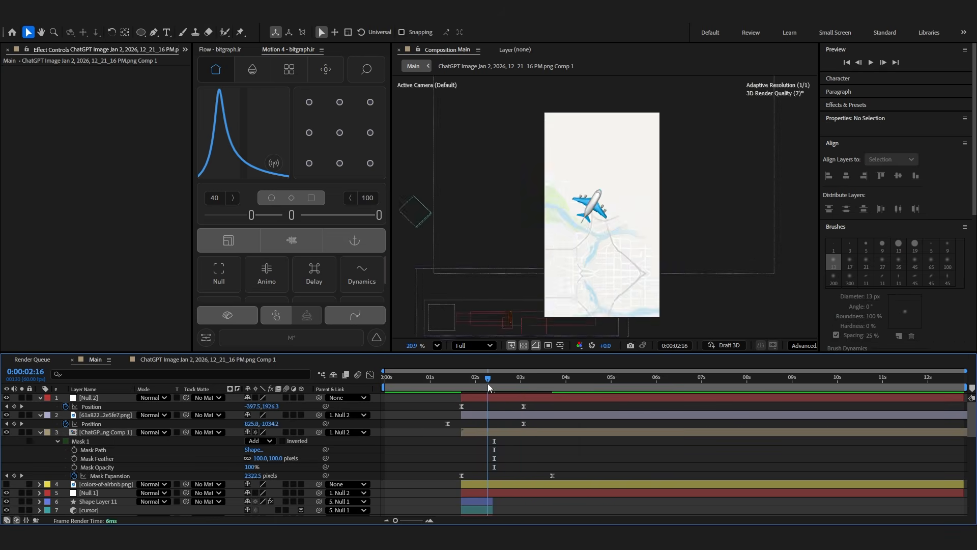
{"action": "left_click_drag", "start_coordinate": [487, 383], "coordinate": [420, 382]}
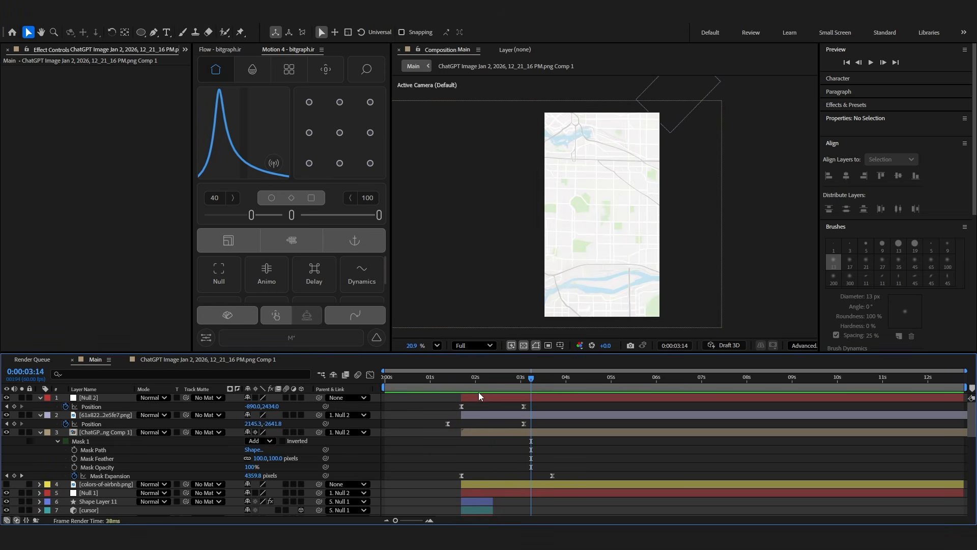
{"action": "left_click_drag", "start_coordinate": [565, 457], "coordinate": [448, 477]}
{"action": "key", "text": "i"}
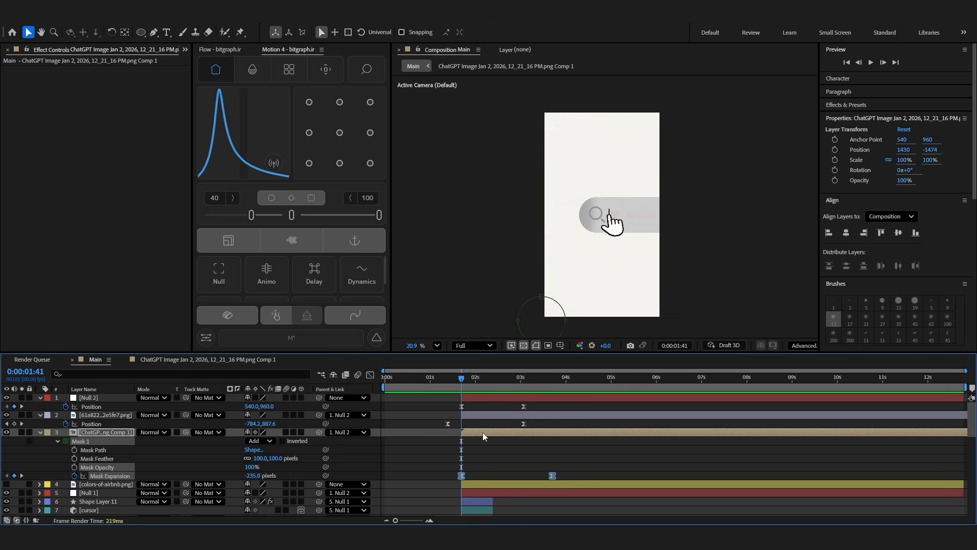
{"action": "left_click_drag", "start_coordinate": [578, 453], "coordinate": [461, 478]}
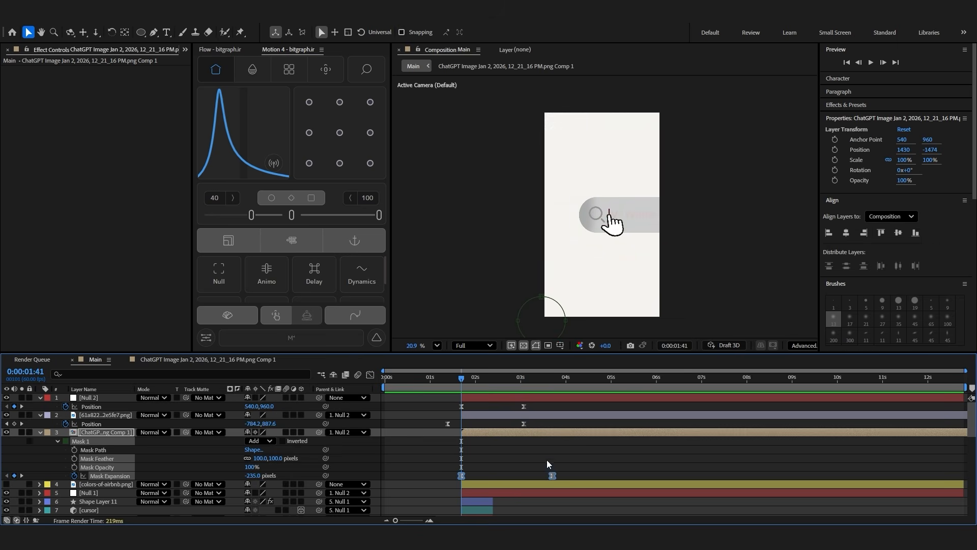
{"action": "left_click", "coordinate": [650, 464]}
{"action": "left_click", "coordinate": [488, 387]}
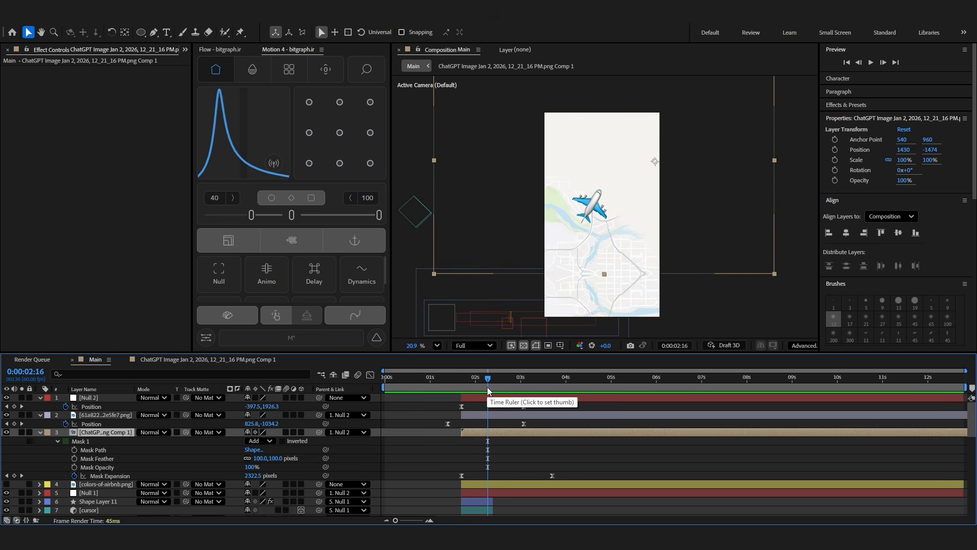
Duplicate the masked map composition at 0:00:02:16 and apply a Fill effect to the lower copy
{"action": "key", "text": "ctrl+d"}
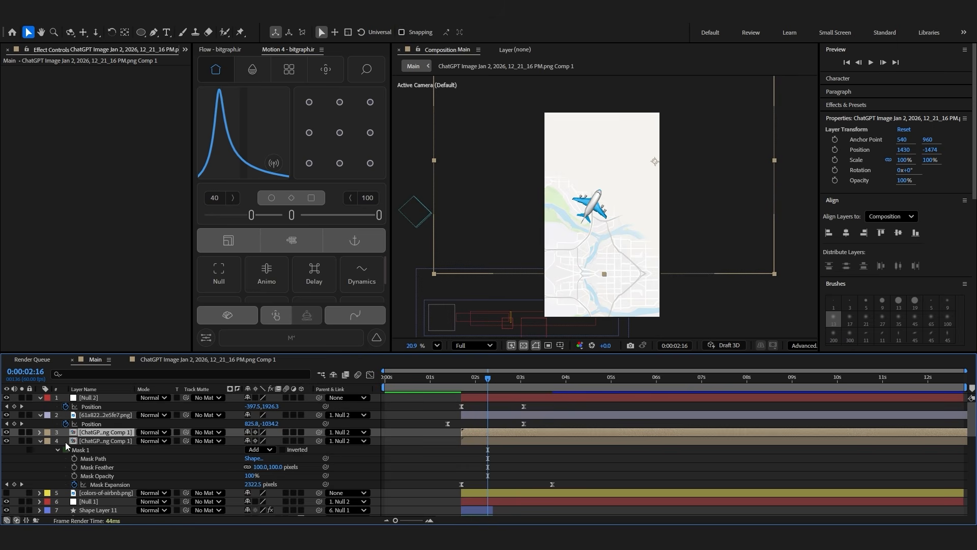
{"action": "left_click", "coordinate": [98, 442]}
{"action": "key", "text": "ctrl+space"}
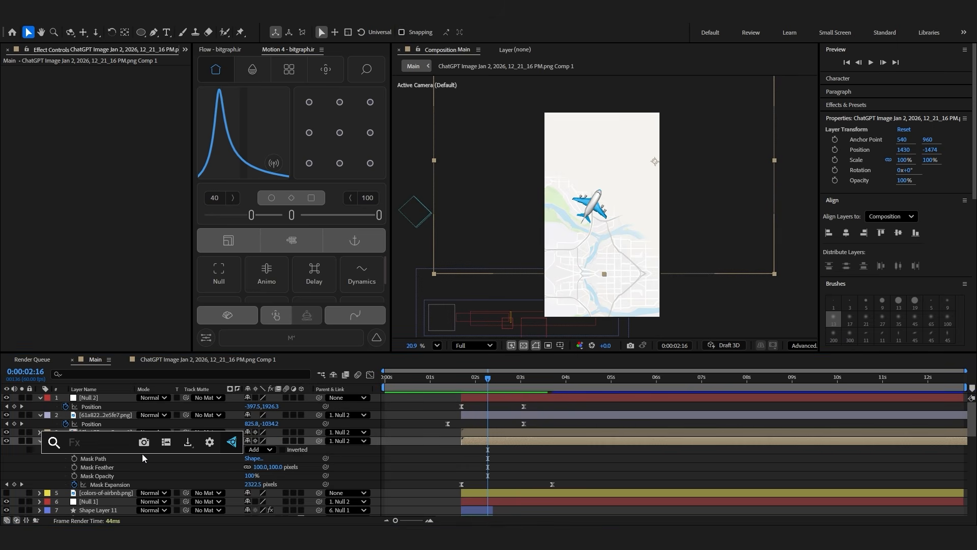
{"action": "type", "text": "fill"}
{"action": "key", "text": "Return"}
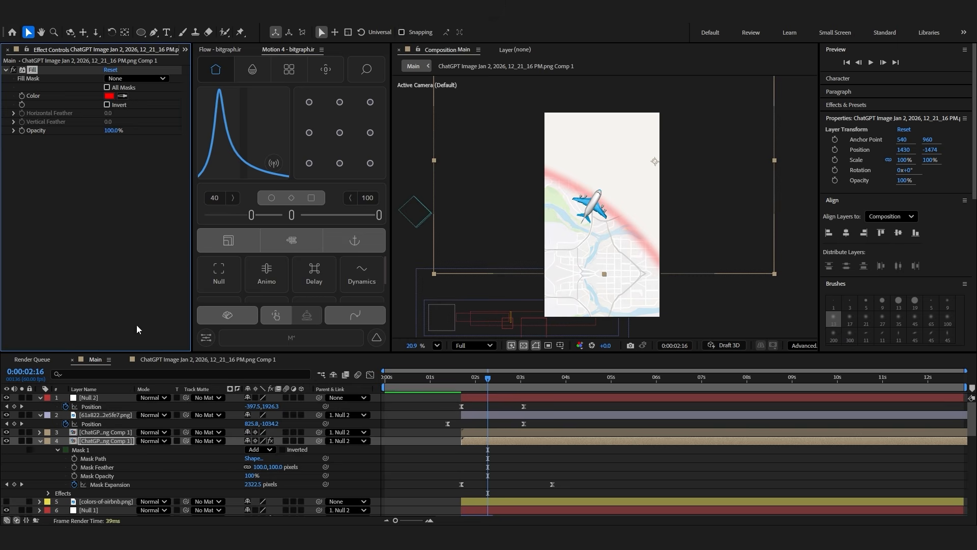
Show the colors-of-airbnb.png palette on top, sample its coral swatch as the lower map copy's Fill color, and hide the palette again
{"action": "left_click", "coordinate": [7, 501]}
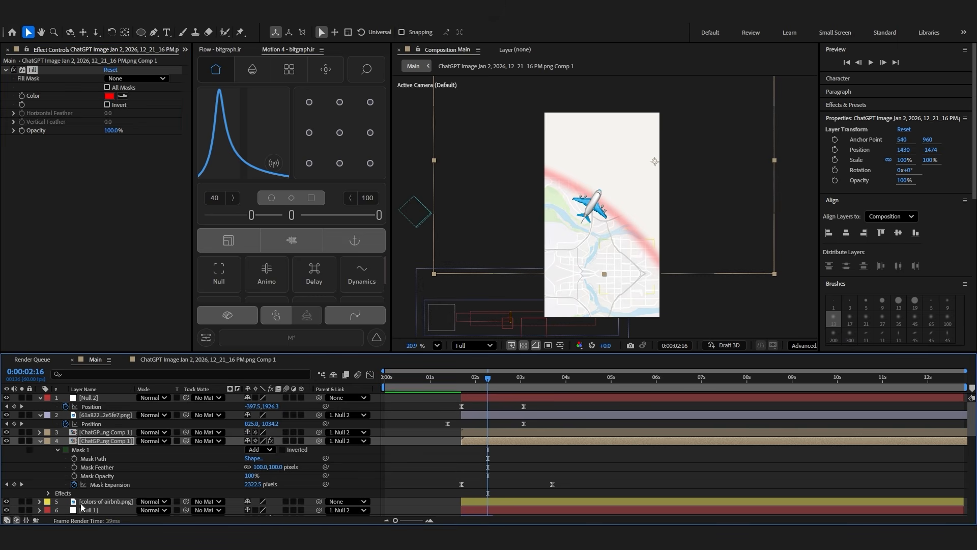
{"action": "left_click_drag", "start_coordinate": [85, 503], "coordinate": [96, 395]}
{"action": "left_click", "coordinate": [653, 480]}
{"action": "left_click", "coordinate": [118, 450]}
{"action": "left_click", "coordinate": [123, 96]}
{"action": "left_click", "coordinate": [608, 251]}
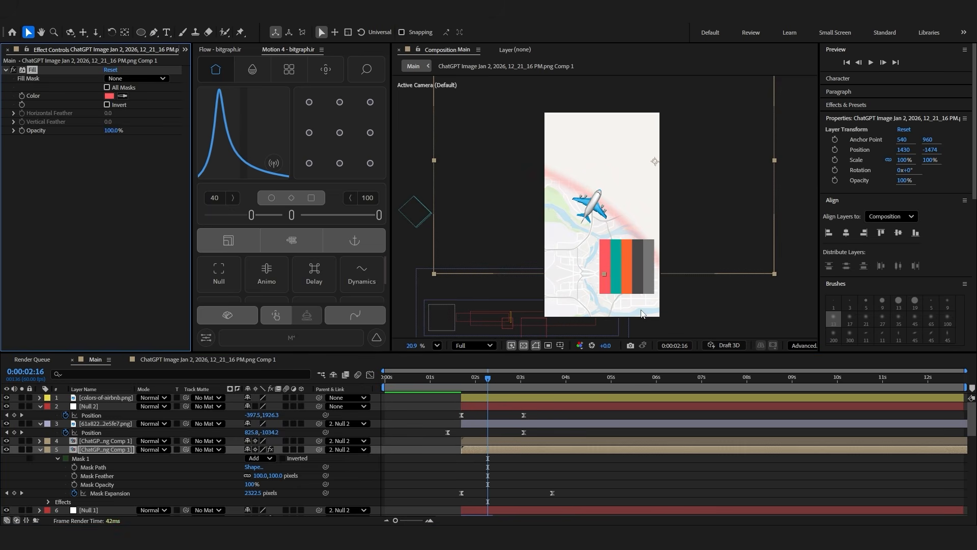
{"action": "left_click", "coordinate": [558, 487]}
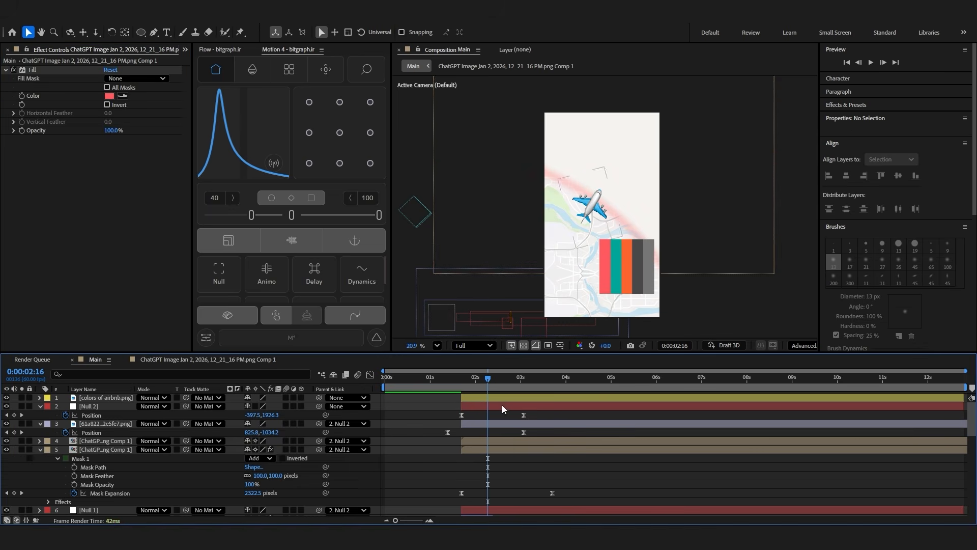
{"action": "left_click", "coordinate": [7, 397]}
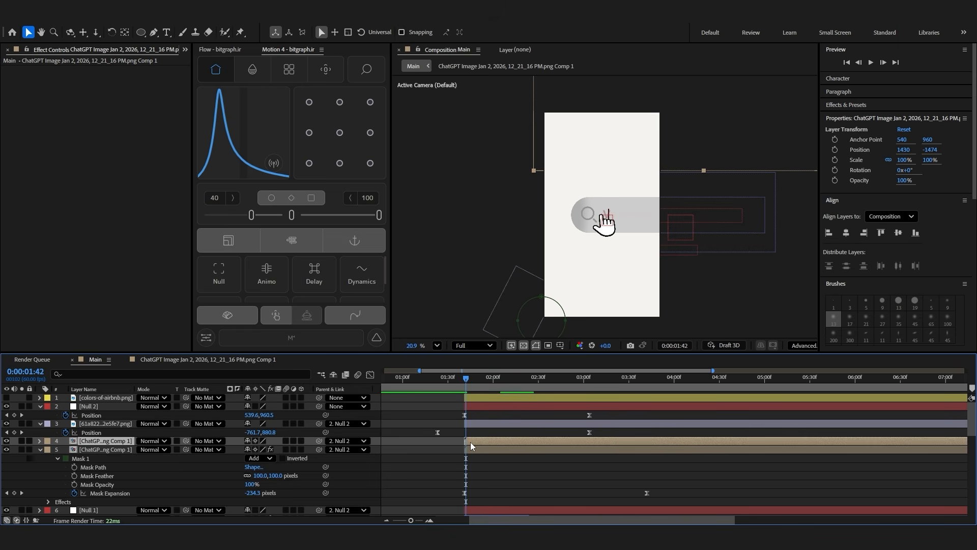
Offset the upper map copy slightly later in time, and raise the filled copy's mask feather to 119 pixels
{"action": "scroll", "coordinate": [463, 448], "scroll_direction": "up", "scroll_amount": 4}
{"action": "left_click_drag", "start_coordinate": [498, 391], "coordinate": [589, 390]}
{"action": "left_click", "coordinate": [527, 448]}
{"action": "key", "text": "f"}
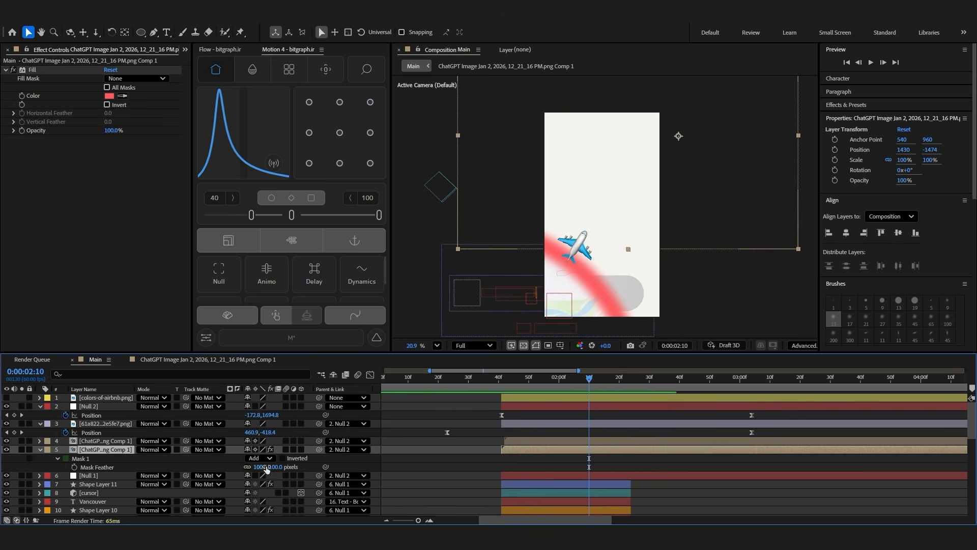
{"action": "left_click_drag", "start_coordinate": [324, 467], "coordinate": [435, 475]}
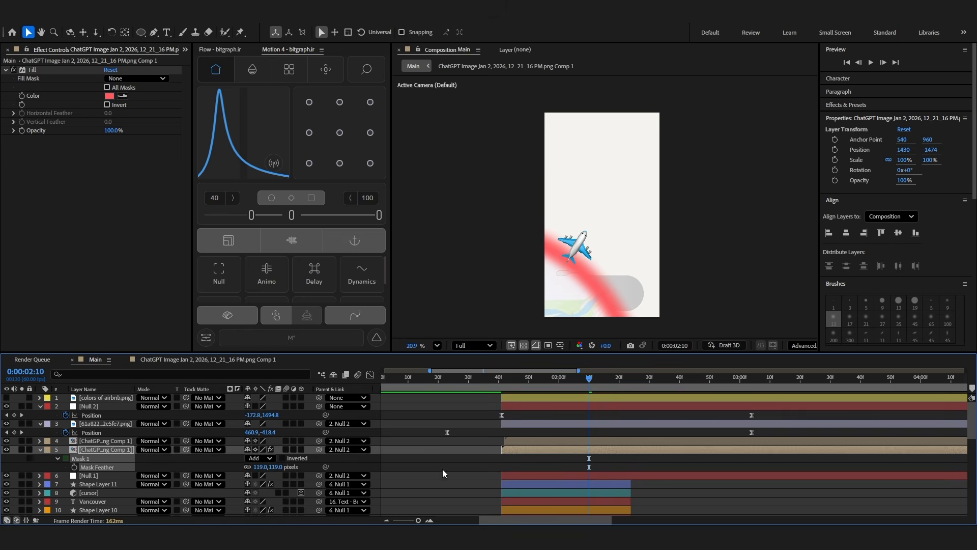
Set the coral-filled map copy's opacity to 50%
{"action": "key", "text": "t"}
{"action": "left_click", "coordinate": [252, 458]}
{"action": "type", "text": "50"}
{"action": "key", "text": "Return"}
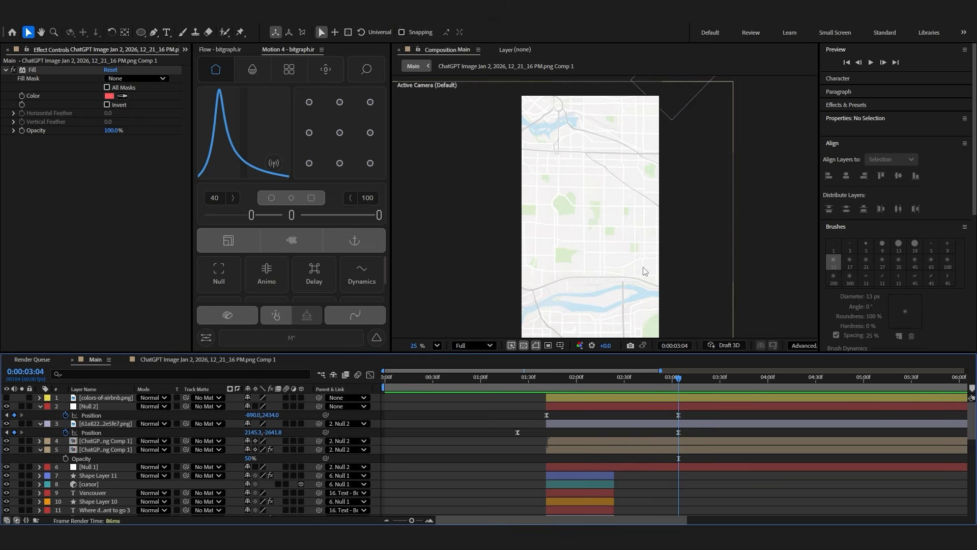
Draw a white rectangle about 636 by 184 pixels mid-map at 0:00:03:04, round it into a pill with a roundness of 128, and narrow it
{"action": "key", "text": "q"}
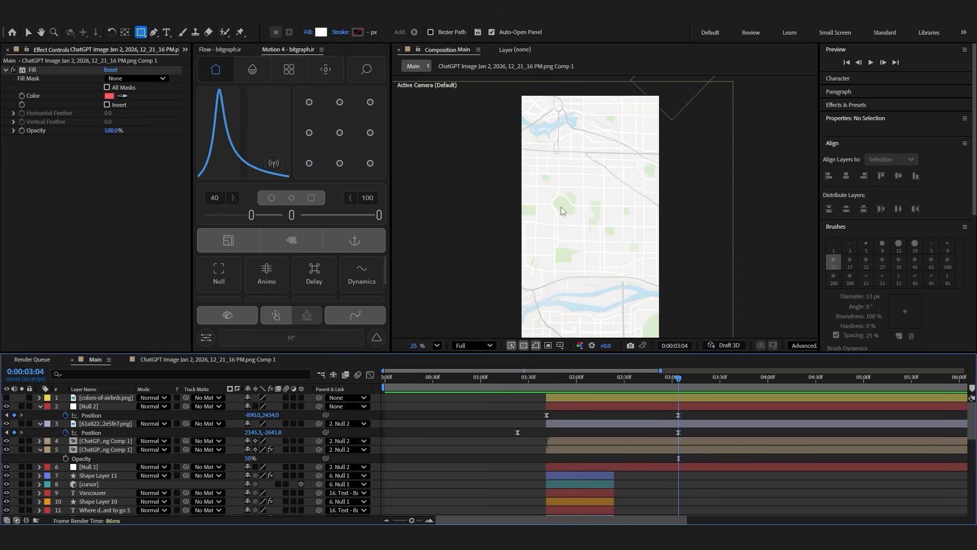
{"action": "left_click_drag", "start_coordinate": [550, 206], "coordinate": [632, 230]}
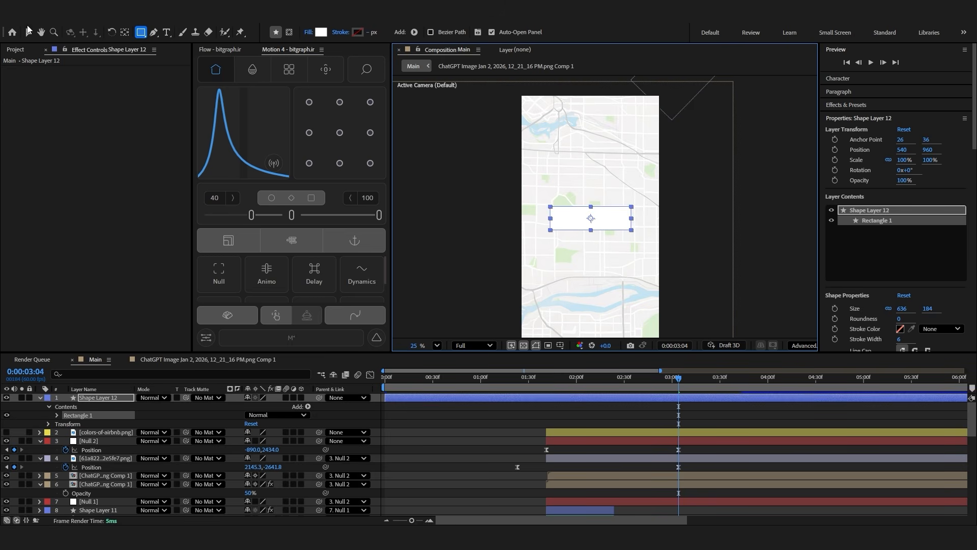
{"action": "key", "text": "v"}
{"action": "mouse_move", "coordinate": [900, 320]}
{"action": "left_mouse_down"}
{"action": "mouse_move", "coordinate": [936, 324]}
{"action": "mouse_move", "coordinate": [901, 319]}
{"action": "left_mouse_up"}
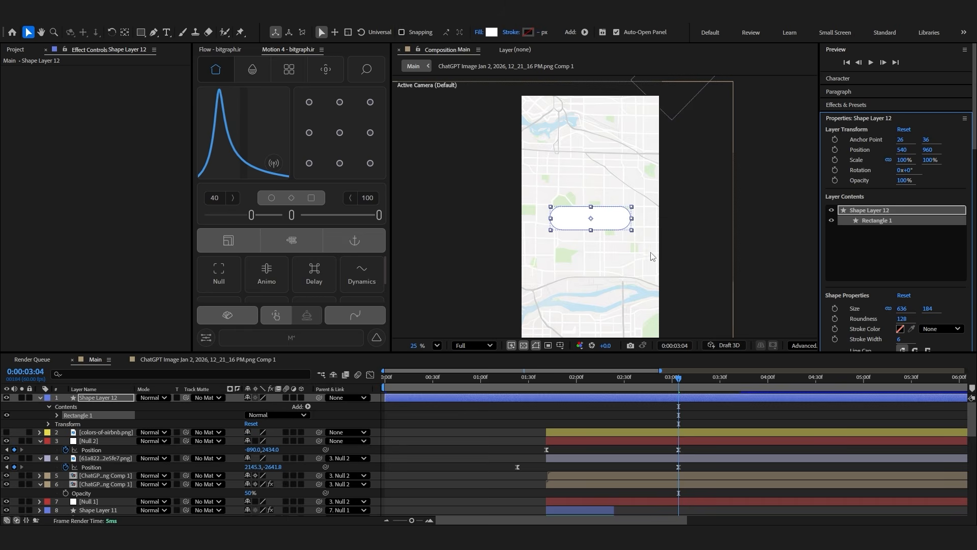
{"action": "left_click_drag", "start_coordinate": [904, 313], "coordinate": [864, 312]}
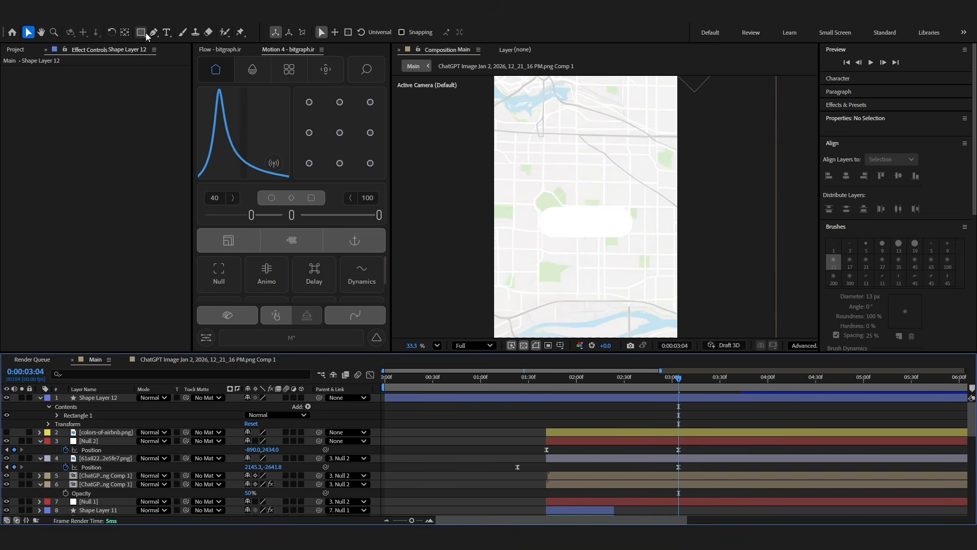
Add the text "200 CA" in SF Pro Display over the pill, scaling the text to 270% and the pill to 88%
{"action": "left_click", "coordinate": [167, 32]}
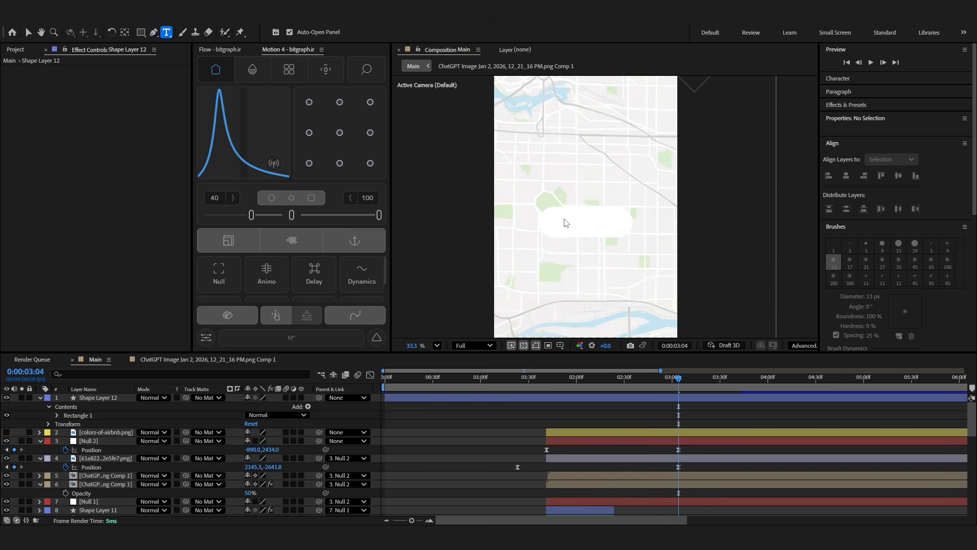
{"action": "left_click", "coordinate": [568, 232]}
{"action": "type", "text": "200 CA"}
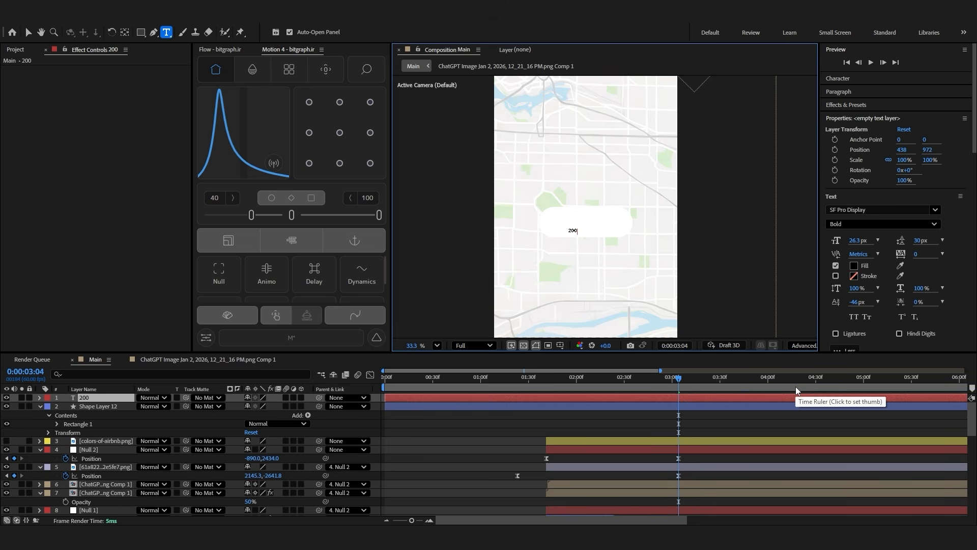
{"action": "key", "text": "ctrl+a"}
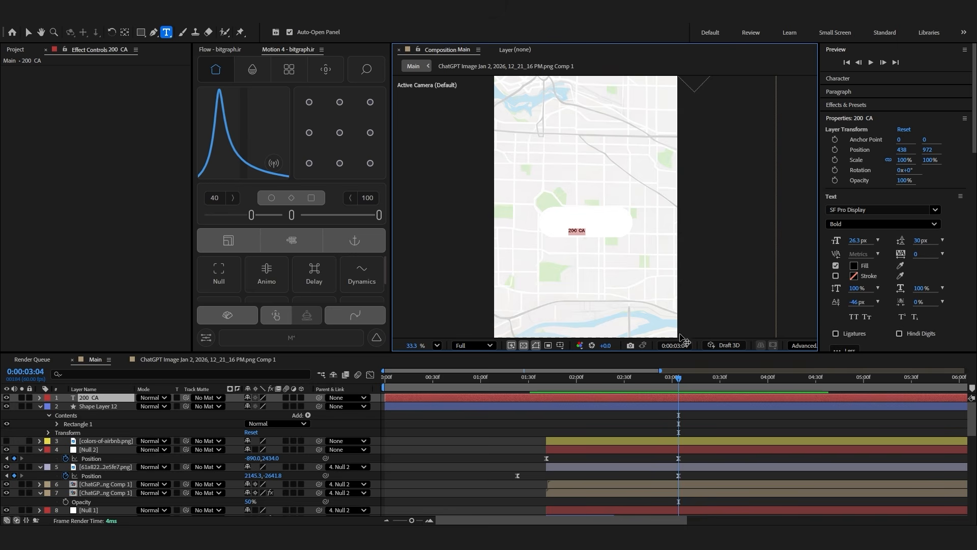
{"action": "left_click", "coordinate": [864, 224]}
{"action": "left_click", "coordinate": [843, 227]}
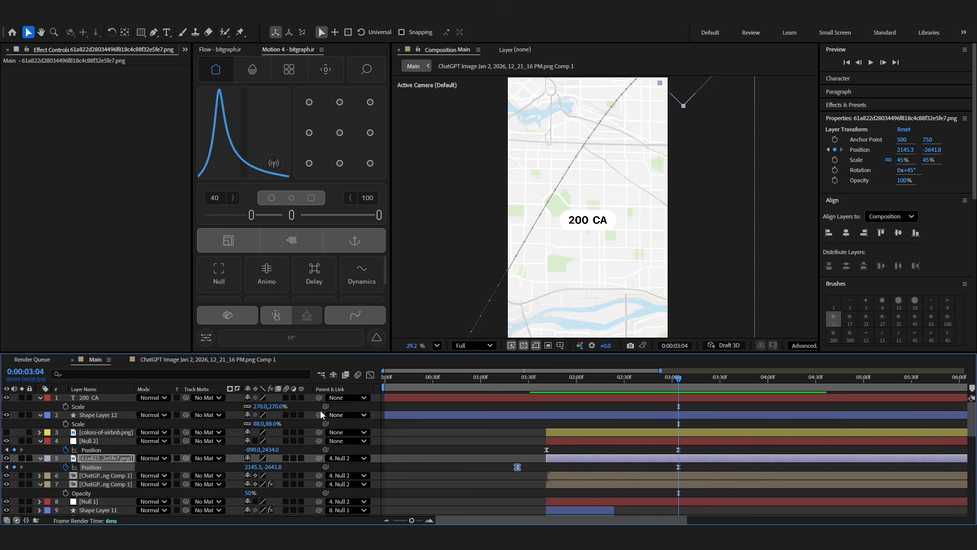
{"action": "left_click", "coordinate": [445, 447]}
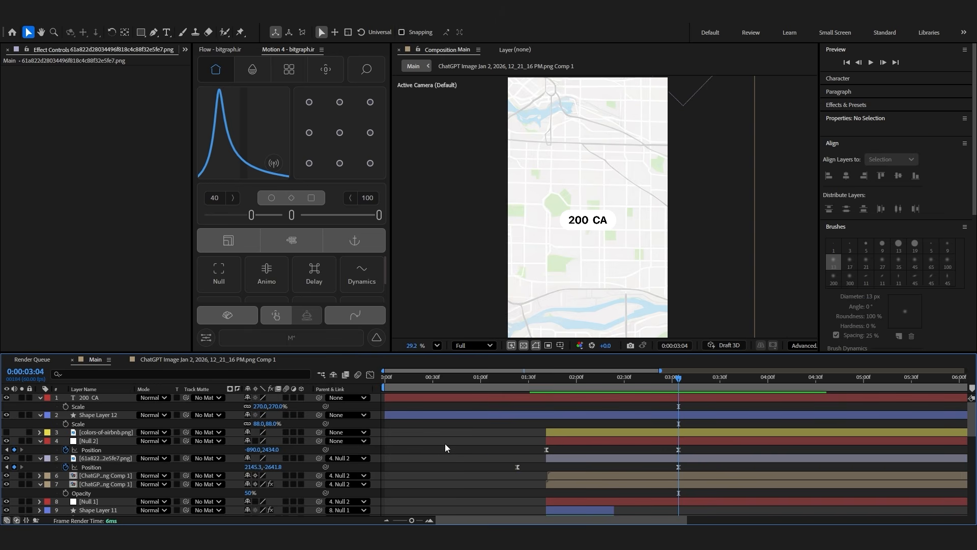
Parent the 200 CA text to the pill shape and precompose both layers as "Price Tag"
{"action": "left_click_drag", "start_coordinate": [319, 399], "coordinate": [115, 415]}
{"action": "left_click", "coordinate": [486, 415]}
{"action": "left_click", "coordinate": [484, 397], "text": "shift"}
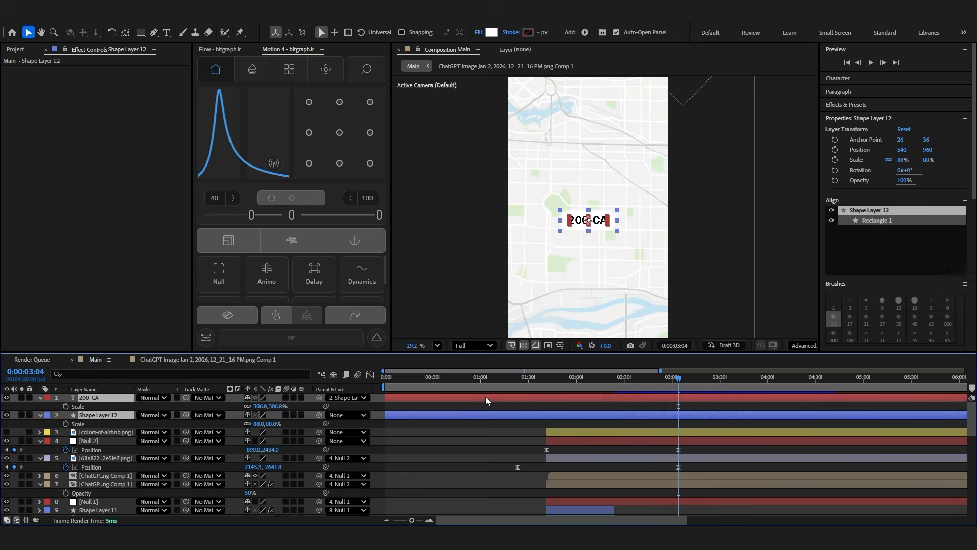
{"action": "key", "text": "ctrl+shift+c"}
{"action": "type", "text": "Price Tag"}
{"action": "key", "text": "Return"}
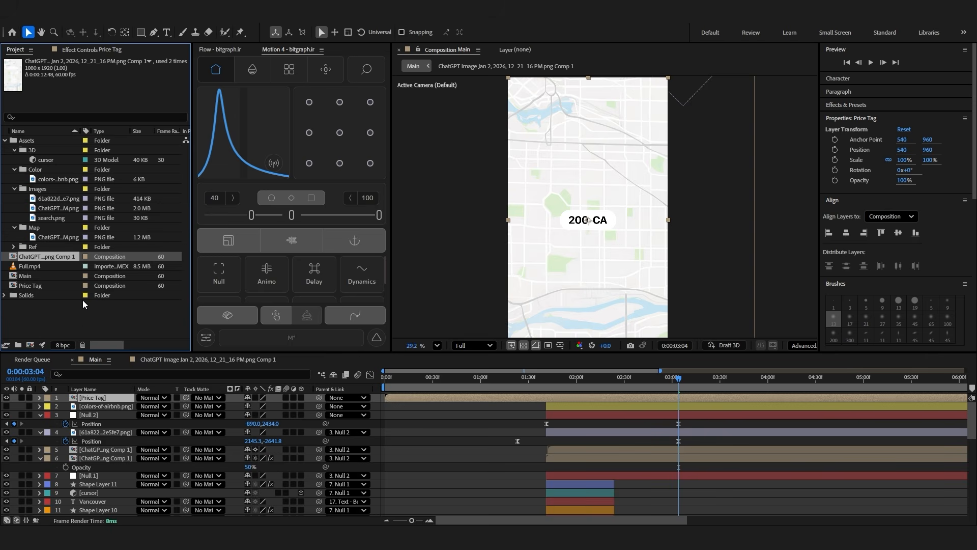
Create a project folder named PRICE and move the Price Tag composition into it
{"action": "left_click", "coordinate": [18, 345]}
{"action": "type", "text": "PRICE"}
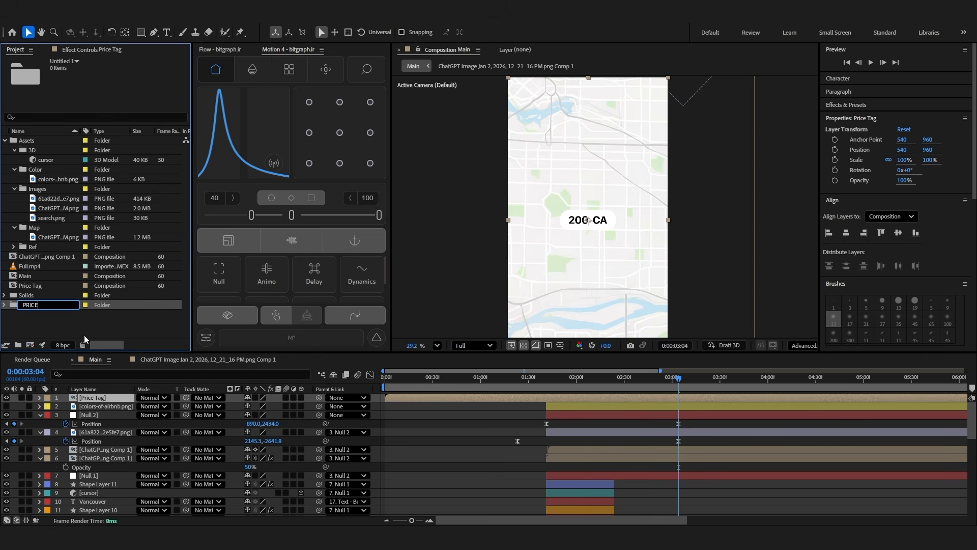
{"action": "key", "text": "Return"}
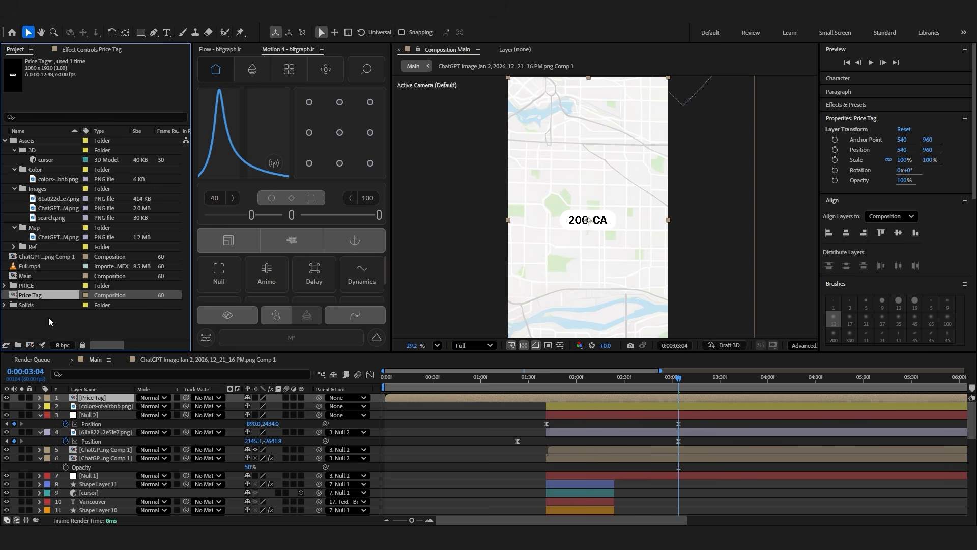
{"action": "left_click_drag", "start_coordinate": [24, 299], "coordinate": [16, 286]}
Duplicate the Price Tag composition eleven times in the PRICE folder to produce Price Tag 2 through Price Tag 12
{"action": "left_click", "coordinate": [33, 294]}
{"action": "key", "text": "ctrl+d"}
{"action": "key", "text": "ctrl+d"}
{"action": "key", "text": "ctrl+d"}
{"action": "key", "text": "ctrl+d"}
{"action": "key", "text": "ctrl+d"}
{"action": "key", "text": "ctrl+d"}
{"action": "key", "text": "ctrl+d"}
{"action": "key", "text": "ctrl+d"}
{"action": "key", "text": "ctrl+d"}
{"action": "key", "text": "ctrl+d"}
{"action": "key", "text": "ctrl+d"}
Open Price Tag 2 and change its price text to 54 CA, and give the other duplicated tags different prices
{"action": "left_click", "coordinate": [42, 238]}
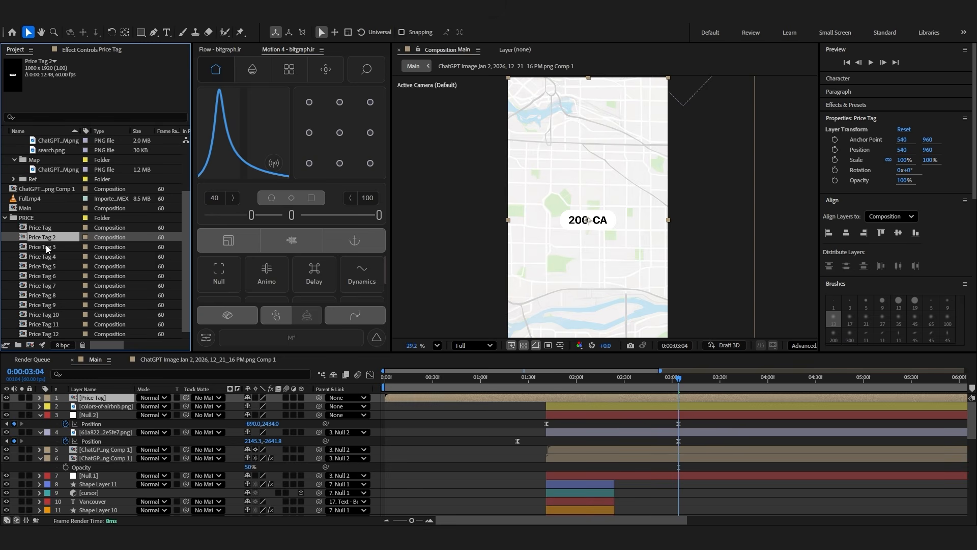
{"action": "double_click", "coordinate": [42, 238]}
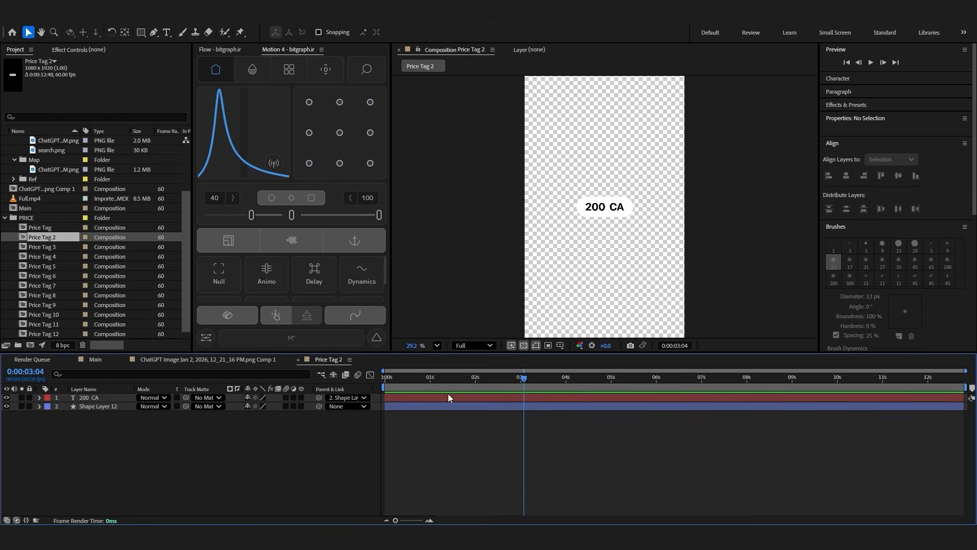
{"action": "left_click", "coordinate": [545, 397]}
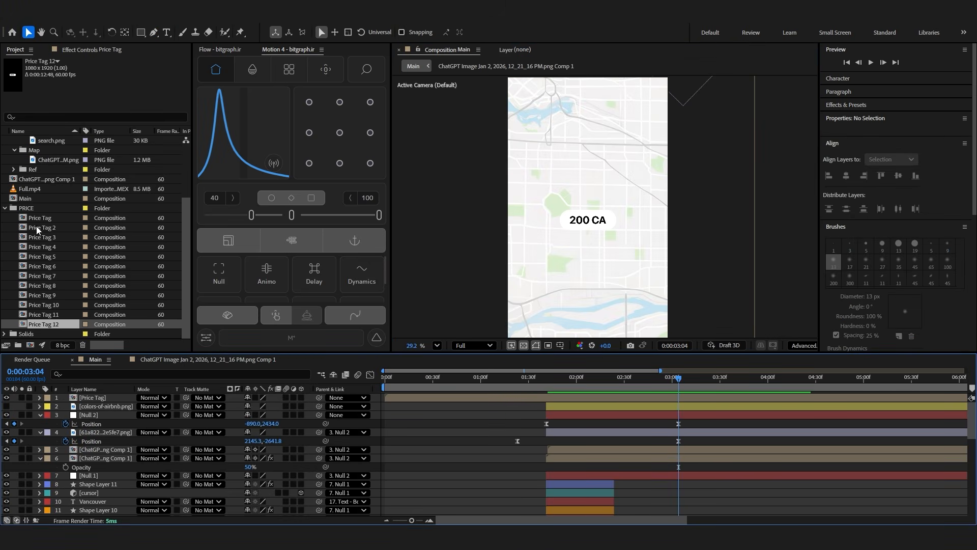
Add Price Tag 2 through 12 to the Main composition, scaling all price tags to 60% and starting their layers at 0:00:01:41
{"action": "left_click", "coordinate": [35, 225], "text": "shift"}
{"action": "left_click_drag", "start_coordinate": [45, 301], "coordinate": [403, 397]}
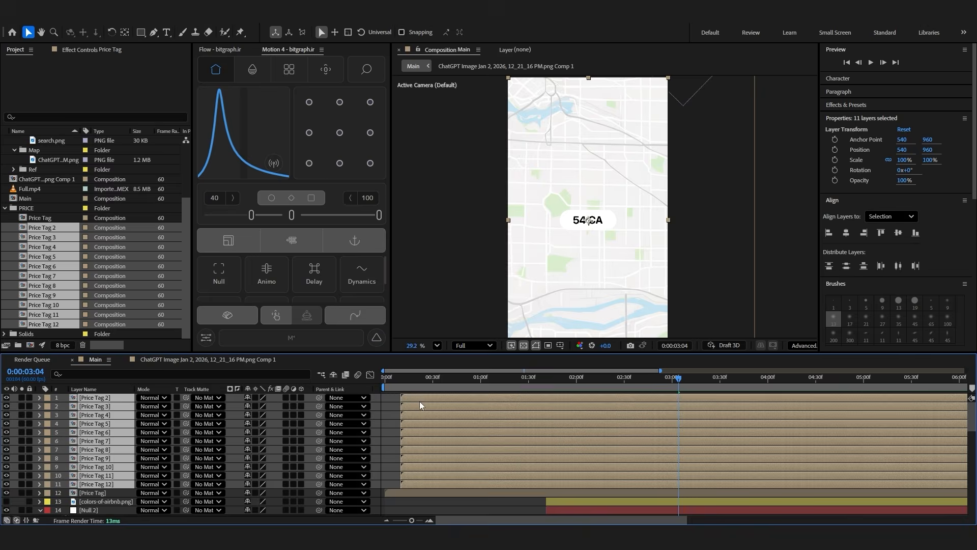
{"action": "key", "text": "s"}
{"action": "left_click", "coordinate": [261, 450]}
{"action": "type", "text": "60"}
{"action": "key", "text": "Return"}
{"action": "left_click", "coordinate": [359, 509]}
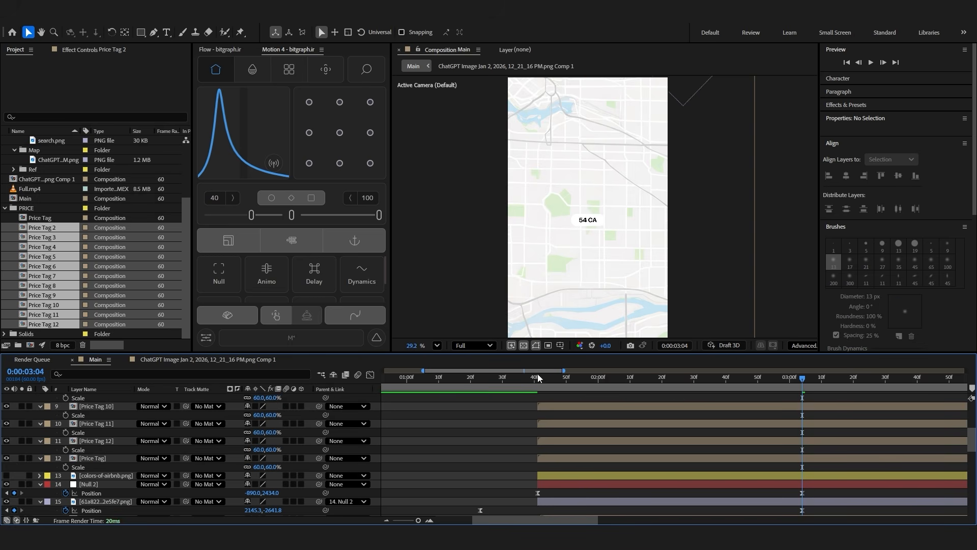
Spread the price tags across the map around the central 200 CA tag, and remove the surplus tag layers
{"action": "left_click", "coordinate": [588, 220]}
{"action": "left_click_drag", "start_coordinate": [625, 192], "coordinate": [663, 72]}
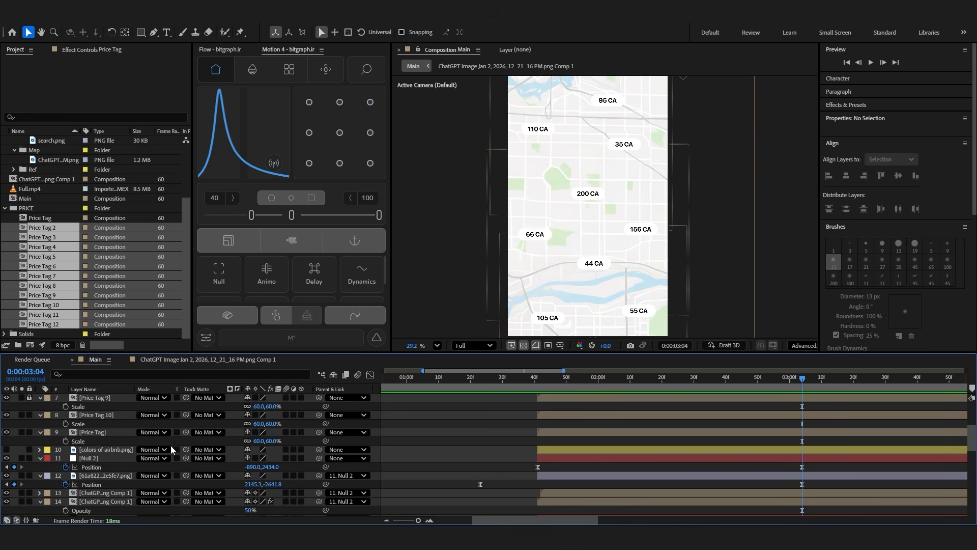
Give the central 200 CA Price Tag layer a yellow label and move it to the top of the layer stack
{"action": "left_click", "coordinate": [72, 270]}
{"action": "scroll", "coordinate": [94, 478], "scroll_direction": "up", "scroll_amount": 3}
{"action": "left_click_drag", "start_coordinate": [92, 489], "coordinate": [93, 396]}
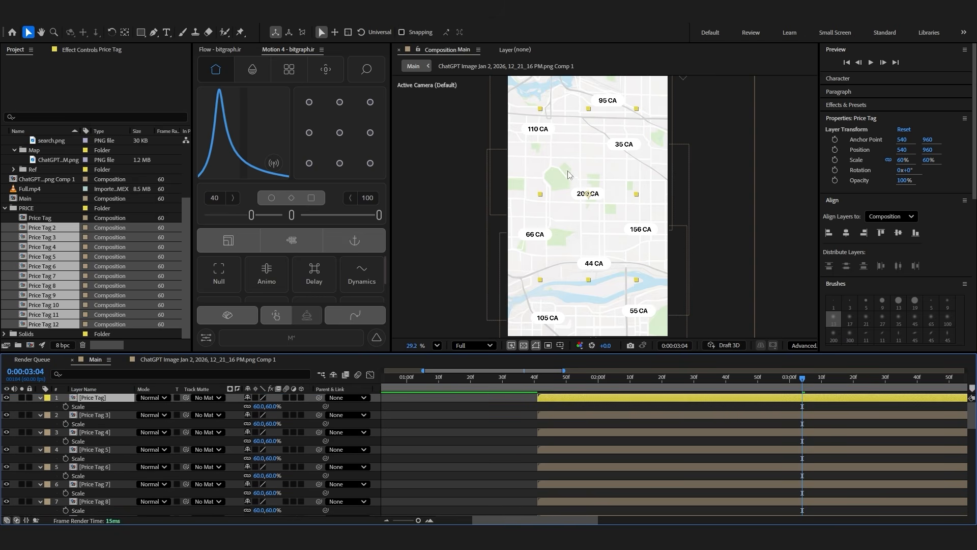
Give the central 200 CA Price Tag layer a Drop Shadow style with 35% opacity and a size of 35
{"action": "left_click", "coordinate": [498, 438]}
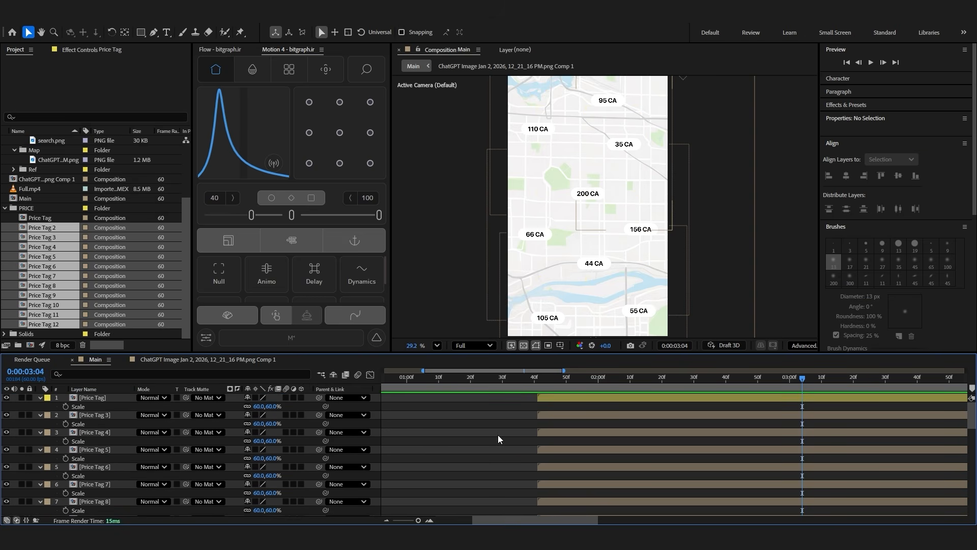
{"action": "right_click", "coordinate": [545, 398]}
{"action": "mouse_move", "coordinate": [612, 233]}
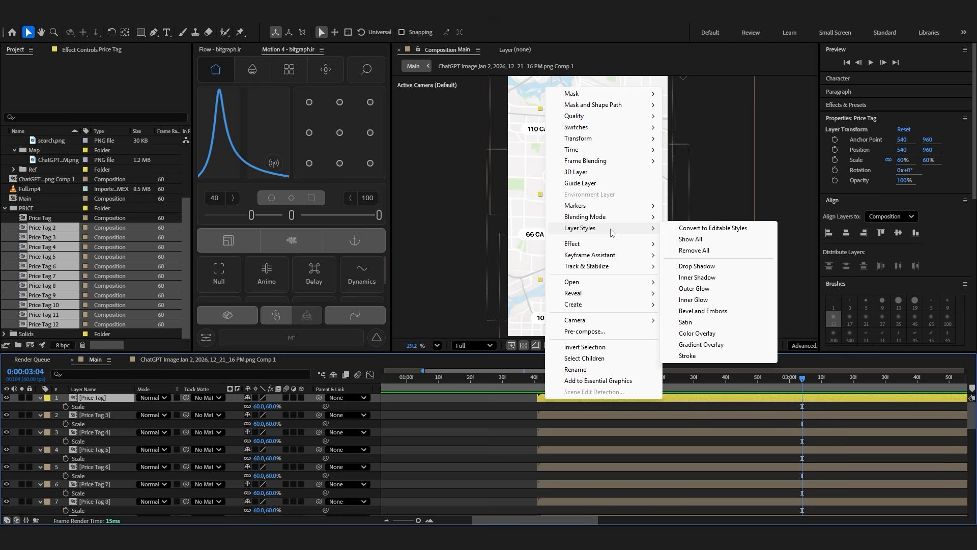
{"action": "left_click", "coordinate": [710, 271]}
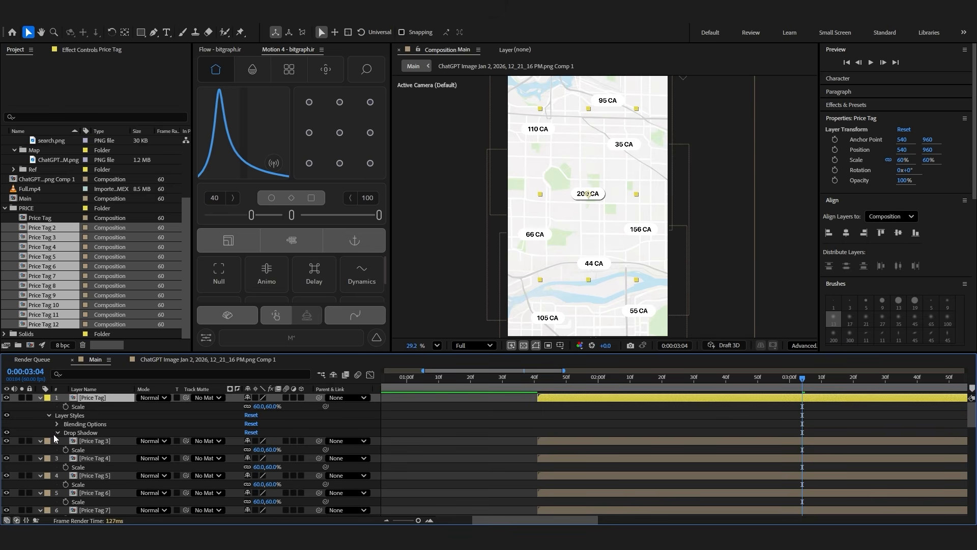
{"action": "left_click", "coordinate": [57, 433]}
{"action": "scroll", "coordinate": [113, 439], "scroll_direction": "down", "scroll_amount": 2}
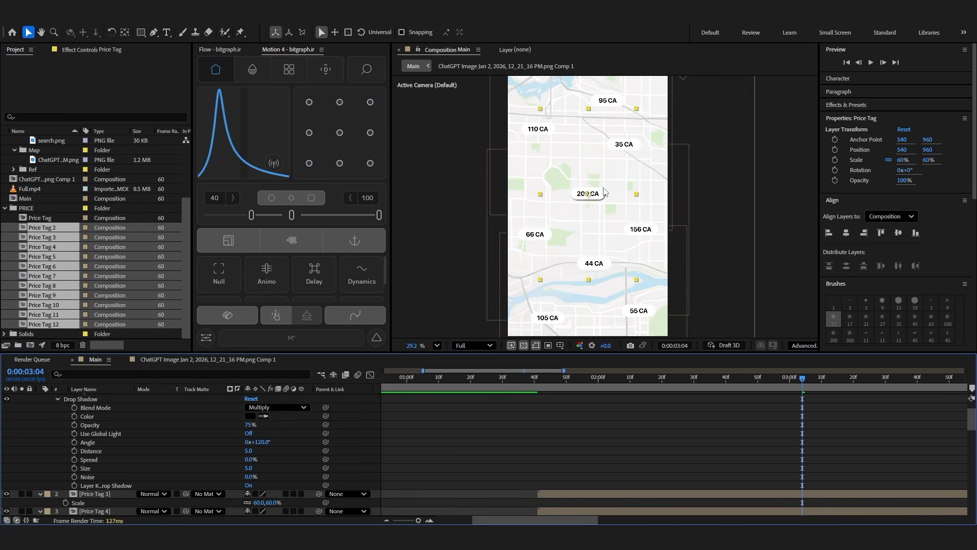
{"action": "scroll", "coordinate": [589, 194], "scroll_direction": "up", "scroll_amount": 1}
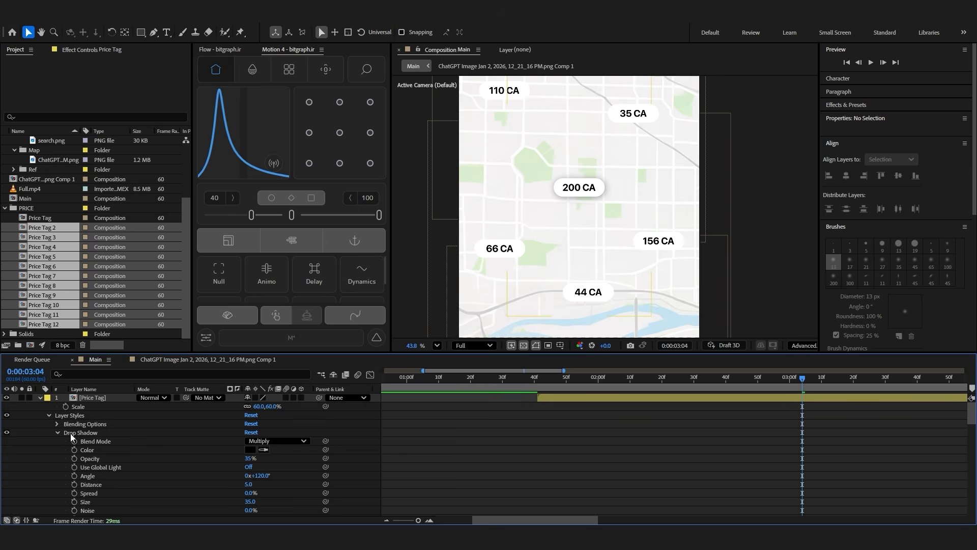
Copy the central tag's Drop Shadow style onto all the other price tag layers and collapse their properties
{"action": "left_click", "coordinate": [70, 432]}
{"action": "left_click", "coordinate": [40, 397]}
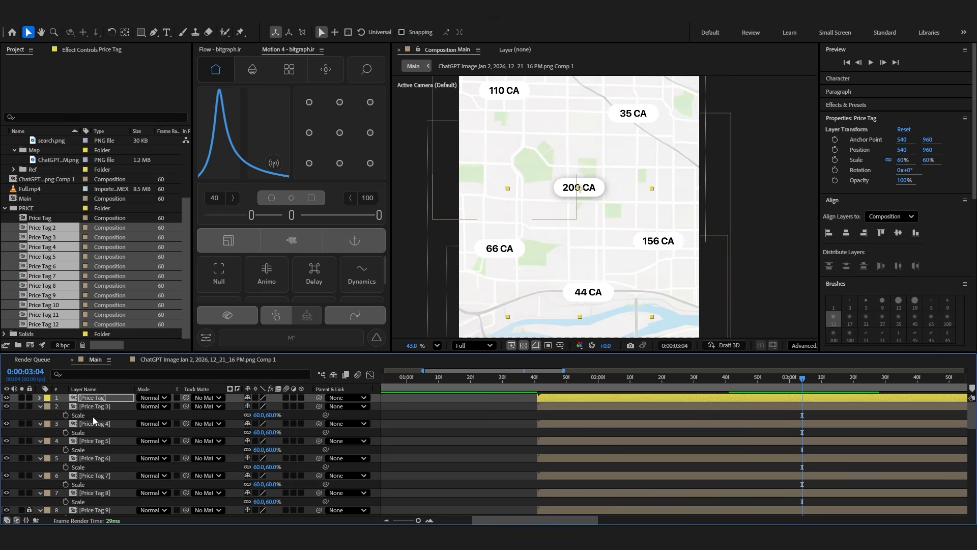
{"action": "left_click", "coordinate": [98, 408]}
{"action": "scroll", "coordinate": [110, 463], "scroll_direction": "down", "scroll_amount": 3}
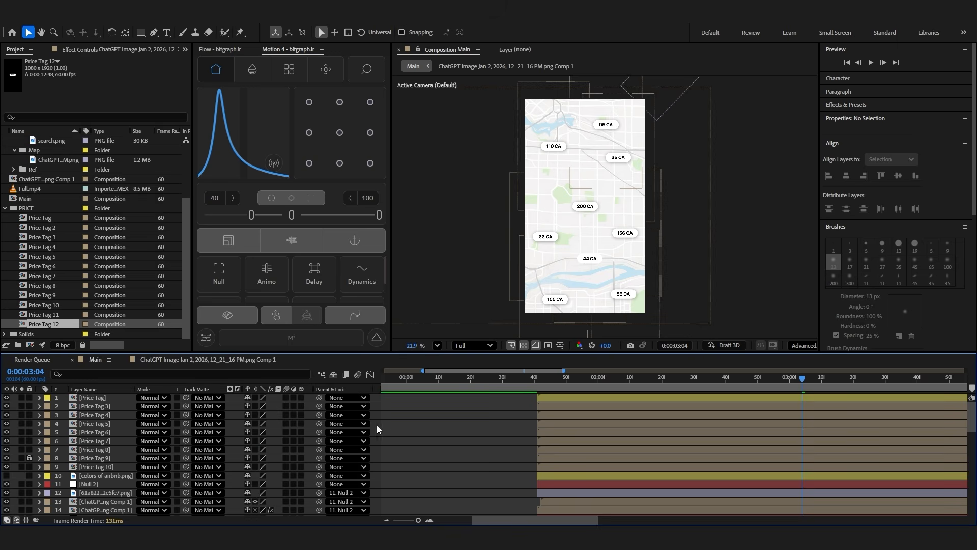
Unlock Price Tag 9, parent all nine price tag layers to Null 2, and scrub through the map movement
{"action": "left_click", "coordinate": [107, 398]}
{"action": "left_click", "coordinate": [118, 466], "text": "shift"}
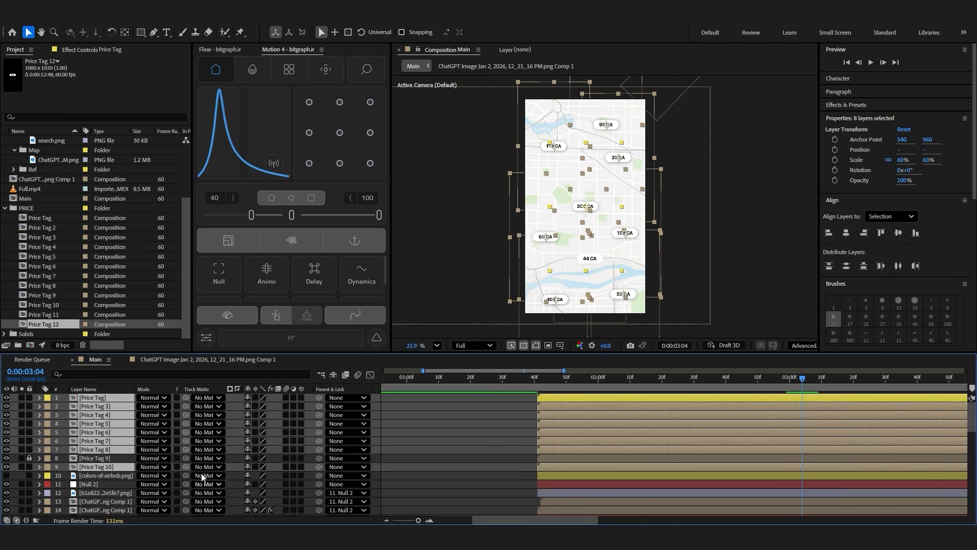
{"action": "left_click", "coordinate": [115, 458], "text": "ctrl"}
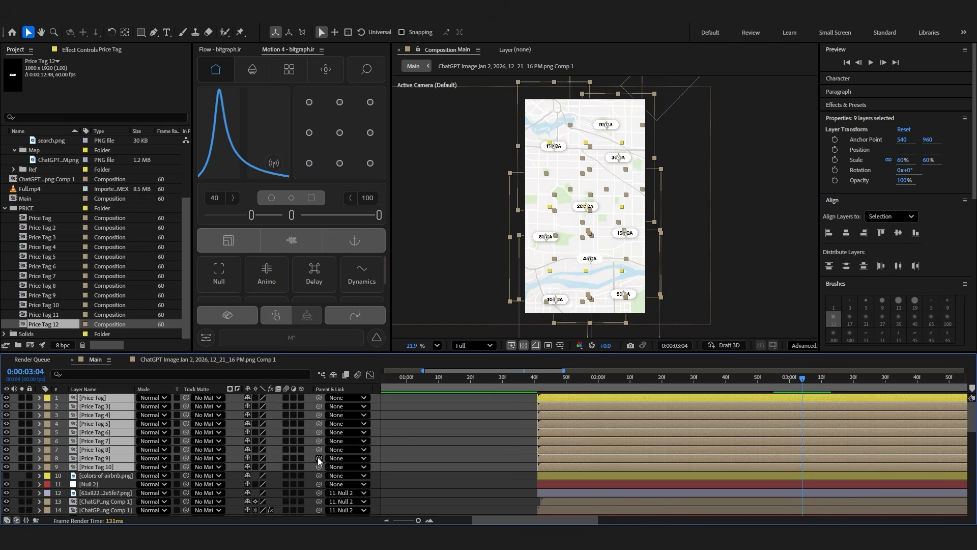
{"action": "left_click_drag", "start_coordinate": [319, 458], "coordinate": [89, 484]}
{"action": "left_click_drag", "start_coordinate": [783, 390], "coordinate": [639, 393]}
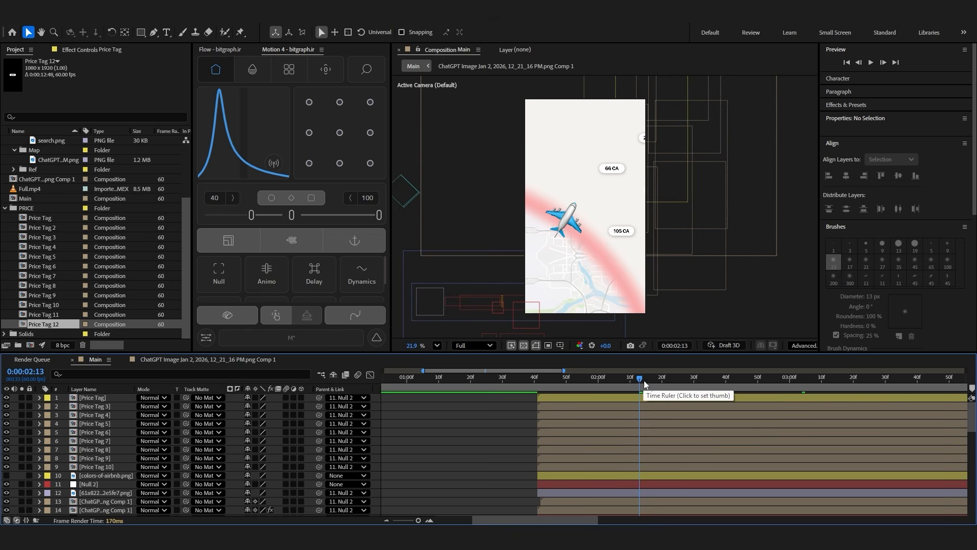
Trim the start of all nine price tag layers to 0:00:03:01
{"action": "left_click", "coordinate": [541, 386]}
{"action": "key", "text": "Page_Up"}
{"action": "left_click_drag", "start_coordinate": [748, 387], "coordinate": [793, 392]}
{"action": "scroll", "coordinate": [564, 466], "scroll_direction": "down", "scroll_amount": 3}
{"action": "left_click", "coordinate": [564, 466]}
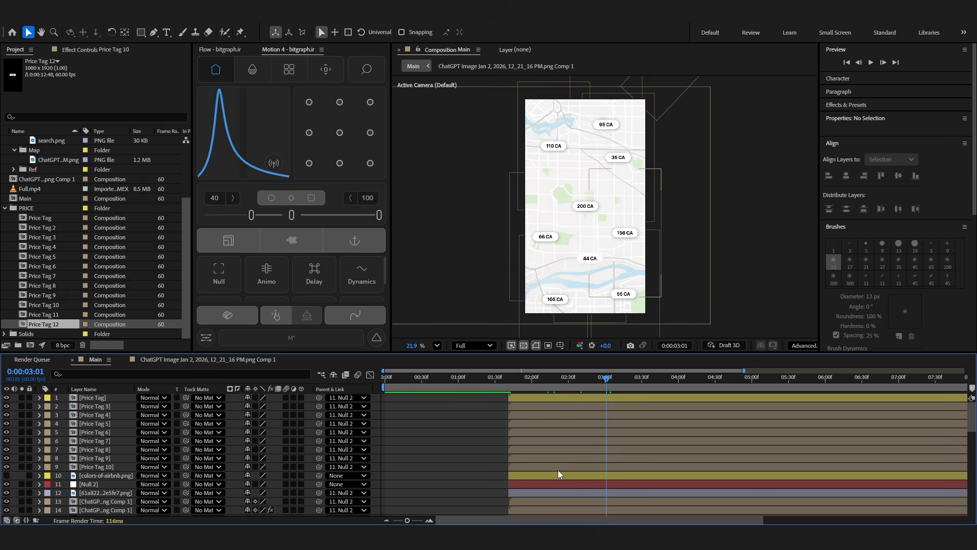
{"action": "left_click", "coordinate": [557, 468]}
{"action": "left_click", "coordinate": [578, 398], "text": "shift"}
{"action": "key", "text": "alt+bracketleft"}
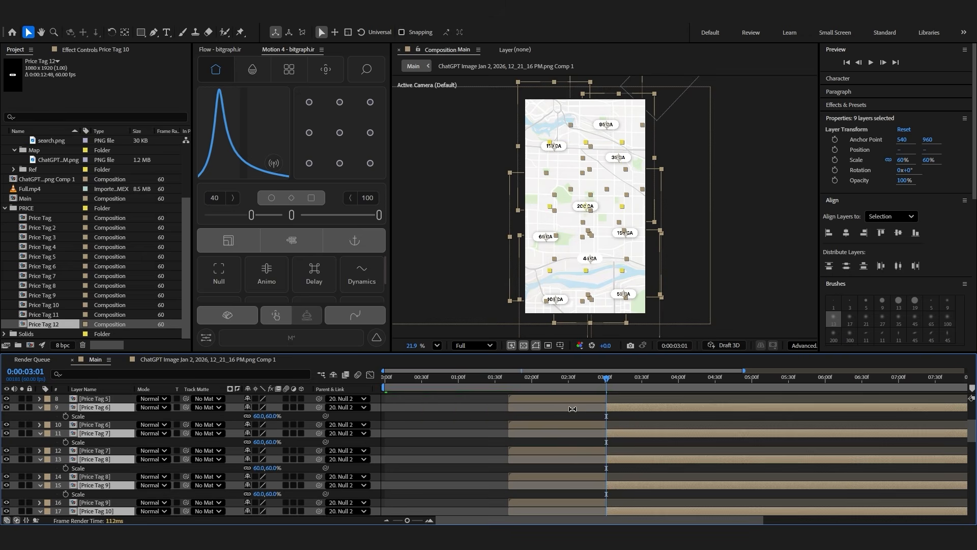
{"action": "left_click", "coordinate": [579, 402]}
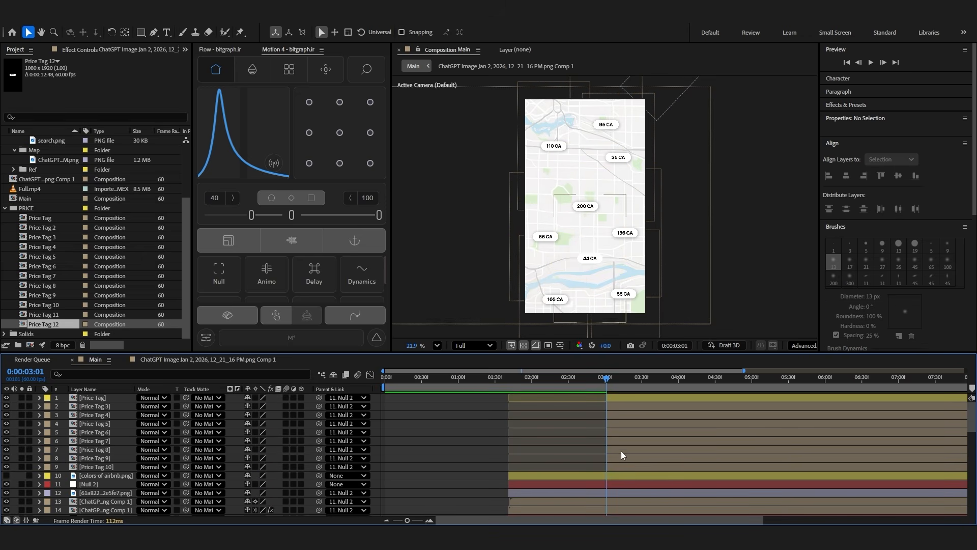
Add Scale and Rotation keyframes to all nine price tag layers at 0:00:03:01
{"action": "left_click", "coordinate": [615, 400]}
{"action": "left_click", "coordinate": [615, 468], "text": "shift"}
{"action": "key", "text": "s"}
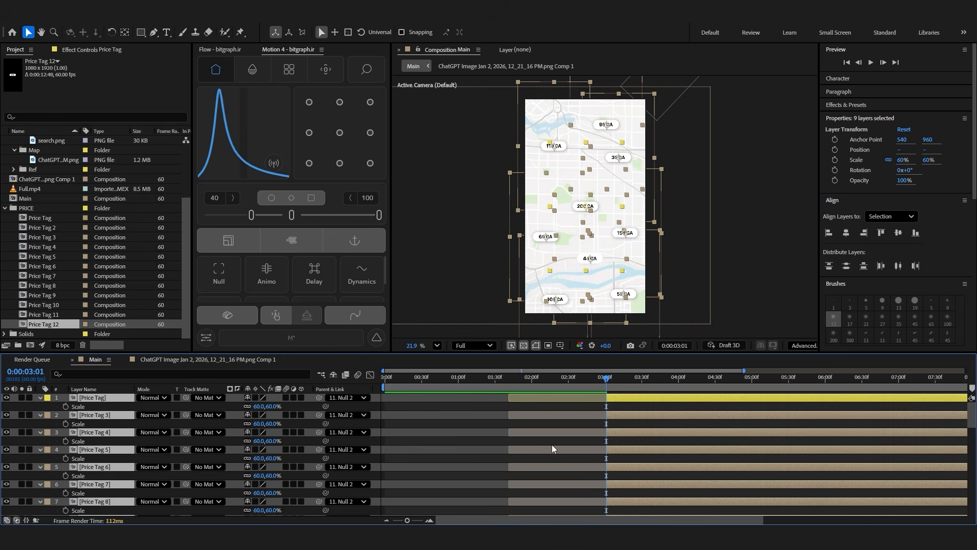
{"action": "key", "text": "shift+r"}
{"action": "left_click_drag", "start_coordinate": [66, 407], "coordinate": [65, 519]}
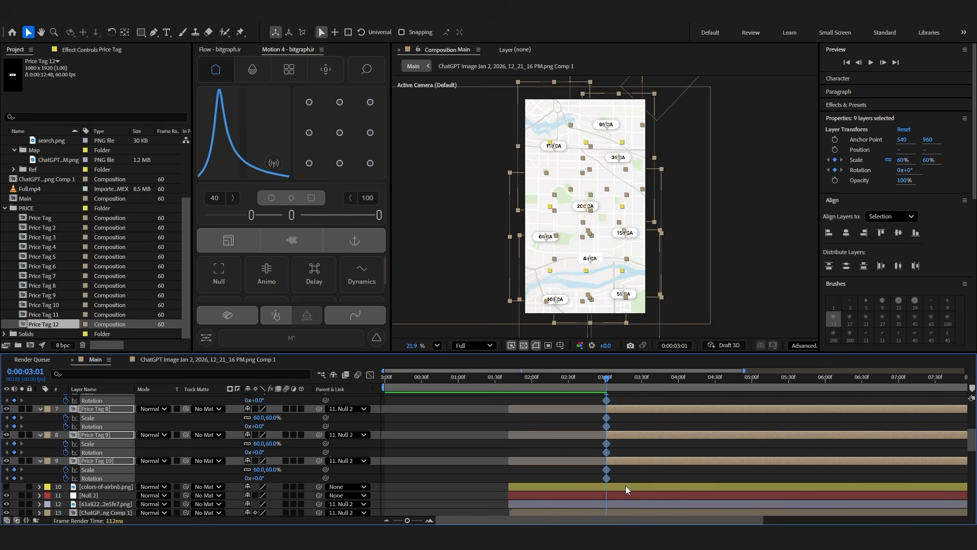
Add second Scale and Rotation keyframes to the eight surrounding price tags at 0:00:03:06
{"action": "scroll", "coordinate": [625, 485], "scroll_direction": "up", "scroll_amount": 4}
{"action": "key", "text": "Page_Down"}
{"action": "key", "text": "Page_Down"}
{"action": "key", "text": "Page_Down"}
{"action": "key", "text": "Page_Down"}
{"action": "key", "text": "Page_Down"}
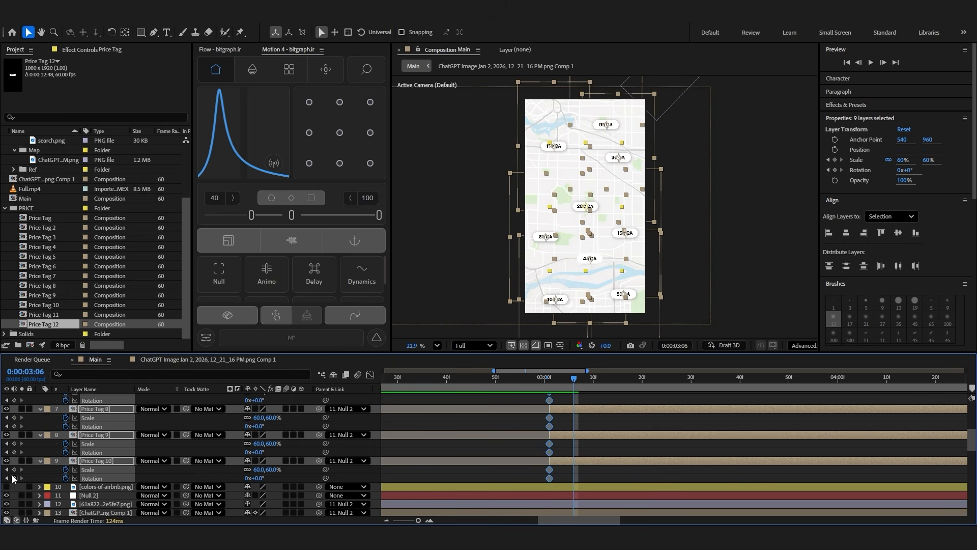
{"action": "left_click", "coordinate": [14, 478]}
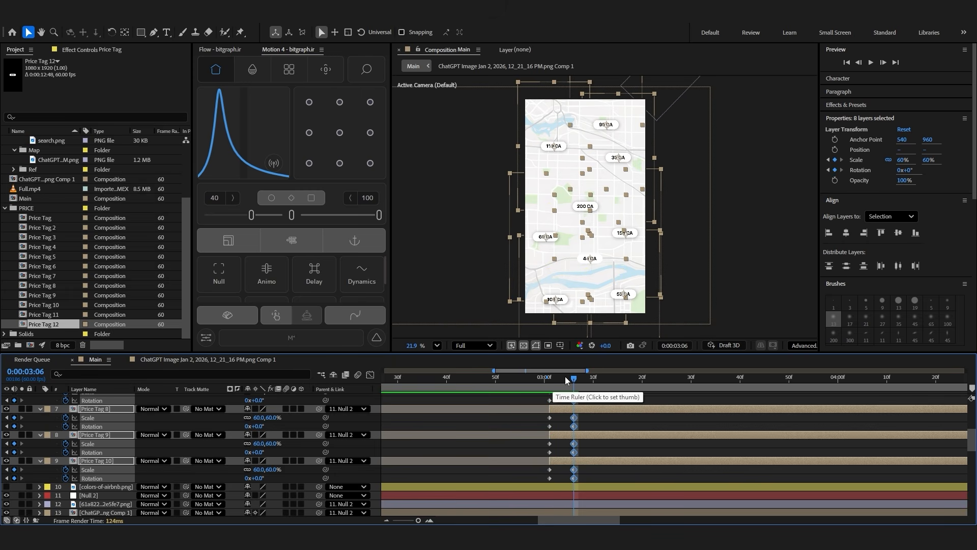
Set the eight surrounding tags' Rotation to 10° and Scale to 20% at 0:00:03:01, and preview the pop-in
{"action": "left_click", "coordinate": [550, 379]}
{"action": "left_click_drag", "start_coordinate": [256, 427], "coordinate": [260, 426]}
{"action": "left_click", "coordinate": [260, 426]}
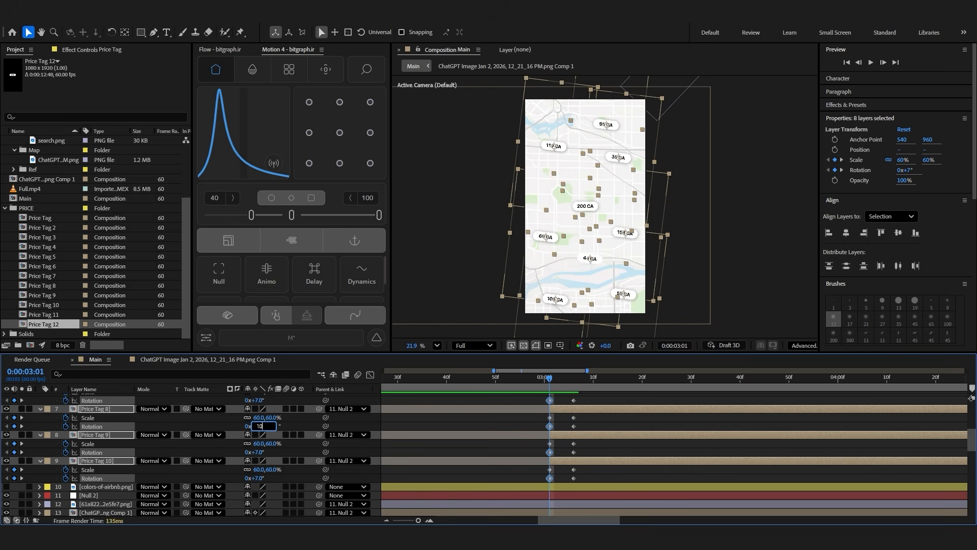
{"action": "type", "text": "10"}
{"action": "key", "text": "Return"}
{"action": "left_click", "coordinate": [259, 417]}
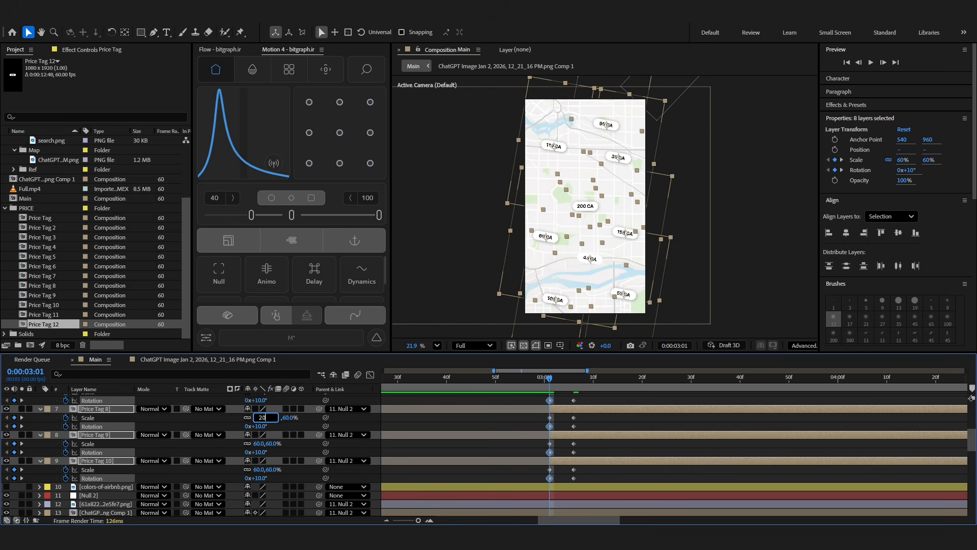
{"action": "key", "text": "Return"}
{"action": "scroll", "coordinate": [572, 449], "scroll_direction": "up", "scroll_amount": 3}
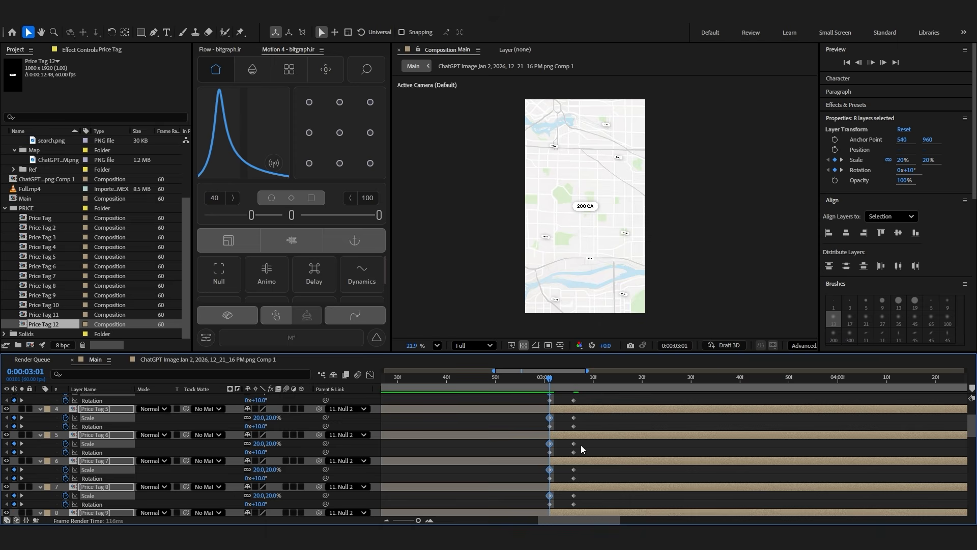
{"action": "left_click", "coordinate": [546, 391]}
{"action": "key", "text": "space"}
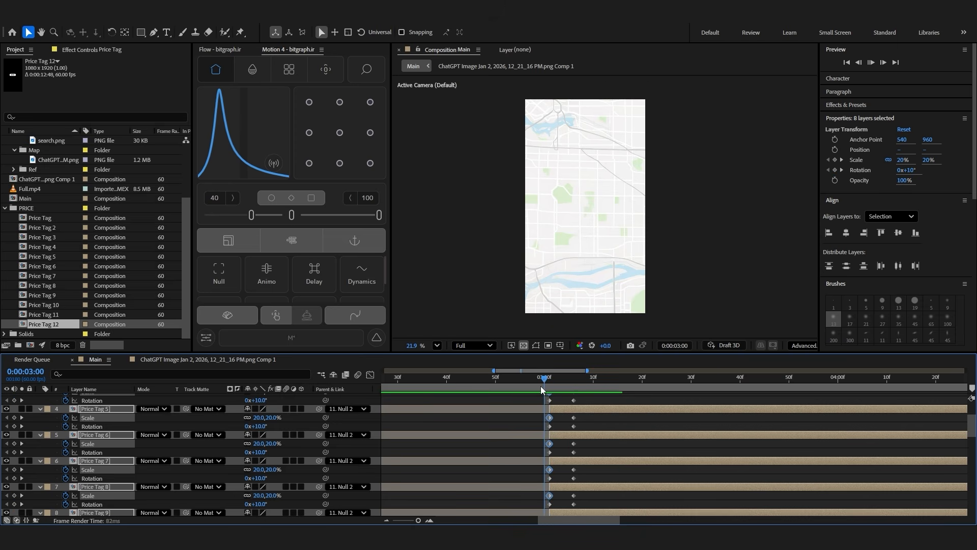
{"action": "left_click", "coordinate": [540, 386]}
{"action": "key", "text": "space"}
{"action": "key", "text": "space"}
Keyframe the central Price Tag's Scale and Rotation at 0:00:03:06, and set them to 20% and 10° at 0:00:03:01
{"action": "left_click", "coordinate": [551, 387]}
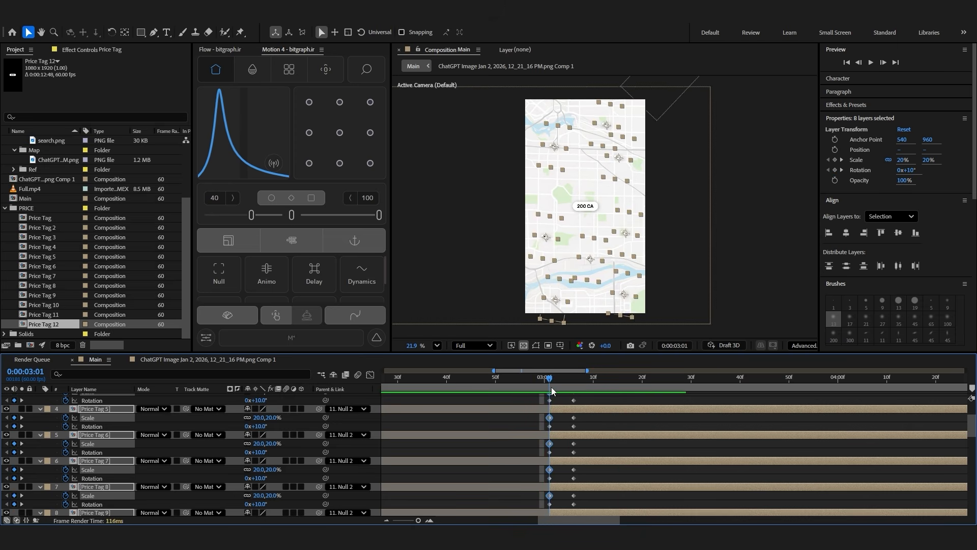
{"action": "scroll", "coordinate": [549, 408], "scroll_direction": "up", "scroll_amount": 3}
{"action": "left_click", "coordinate": [549, 412]}
{"action": "left_click", "coordinate": [573, 384]}
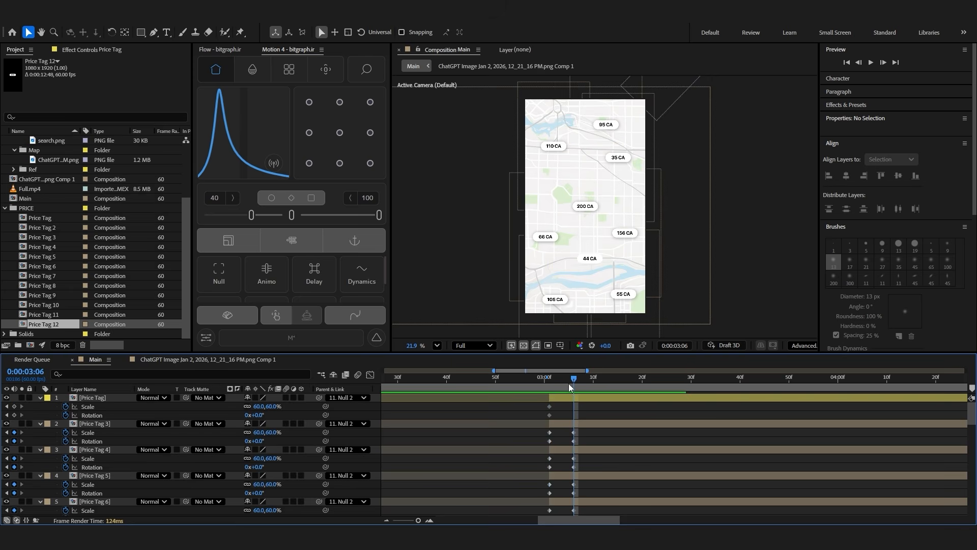
{"action": "left_click", "coordinate": [14, 406]}
{"action": "left_click", "coordinate": [14, 415]}
{"action": "left_click", "coordinate": [6, 415]}
{"action": "left_click", "coordinate": [257, 415]}
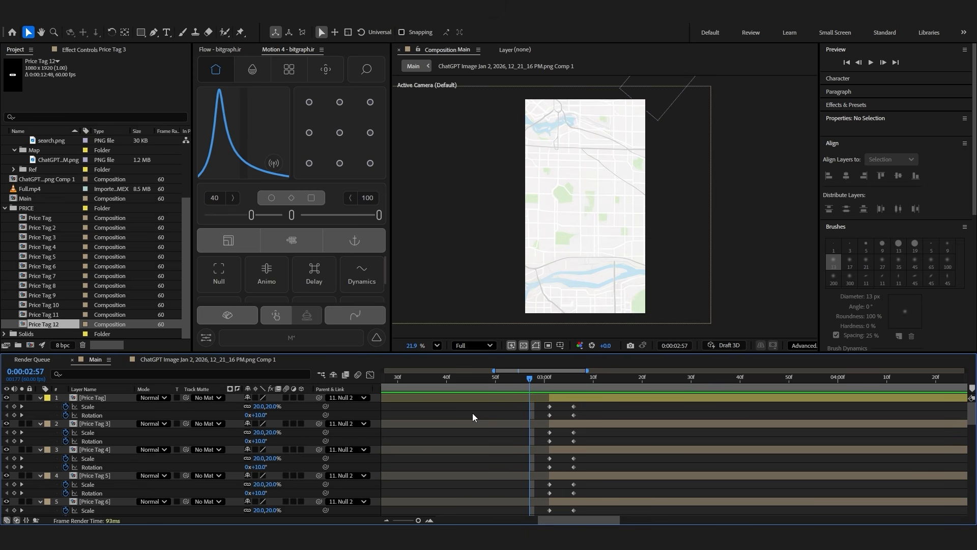
Apply the copied expression to the Scale and Rotation properties of all nine price tags
{"action": "left_click", "coordinate": [66, 406], "text": "alt"}
{"action": "key", "text": "ctrl+v"}
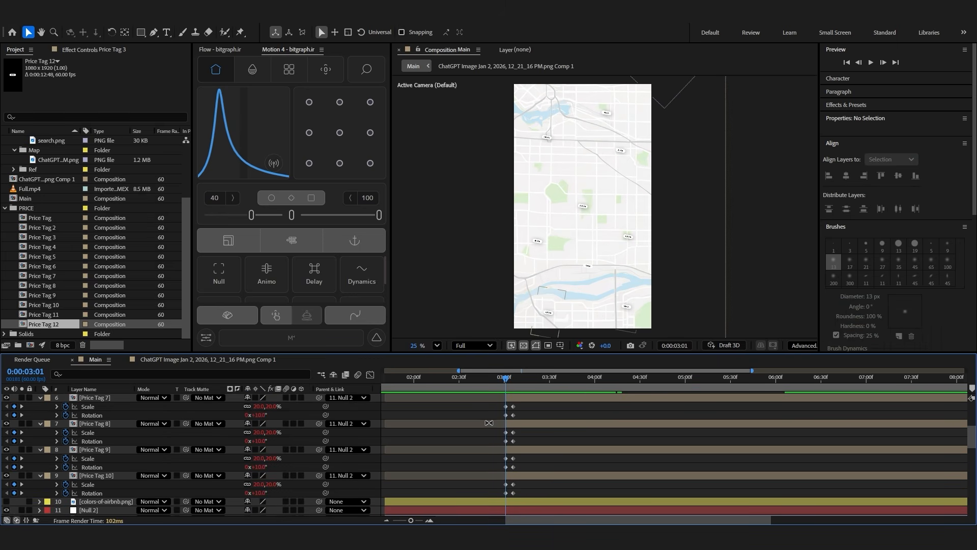
Shift the price tag layers to staggered earlier start times during the map movement, and preview the animation
{"action": "double_click", "coordinate": [496, 370]}
{"action": "mouse_move", "coordinate": [513, 380]}
{"action": "left_mouse_down"}
{"action": "mouse_move", "coordinate": [486, 381]}
{"action": "mouse_move", "coordinate": [512, 410]}
{"action": "mouse_move", "coordinate": [502, 387]}
{"action": "left_mouse_up"}
{"action": "scroll", "coordinate": [532, 417], "scroll_direction": "up", "scroll_amount": 3}
{"action": "scroll", "coordinate": [532, 417], "scroll_direction": "up", "scroll_amount": 3}
{"action": "key", "text": "space"}
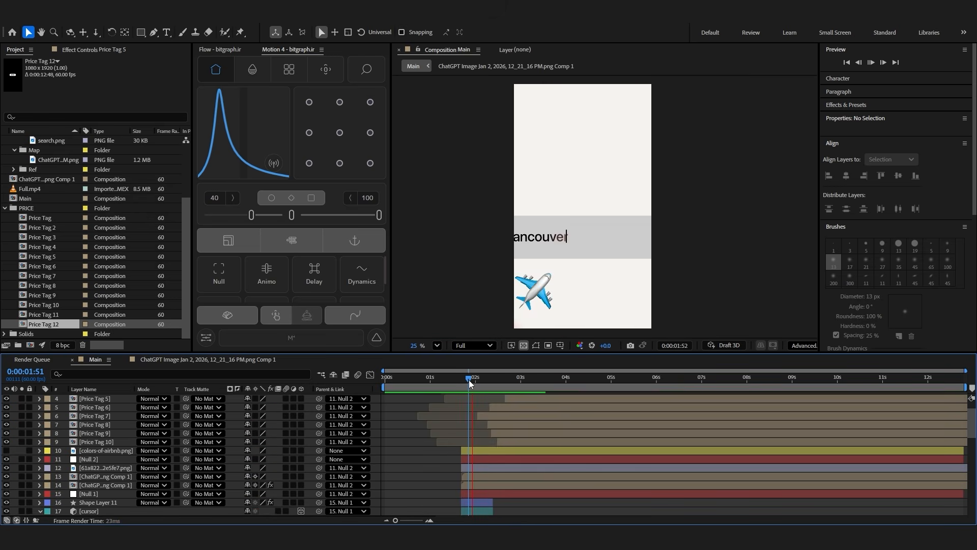
{"action": "key", "text": "space"}
{"action": "key", "text": "space"}
{"action": "key", "text": "space"}
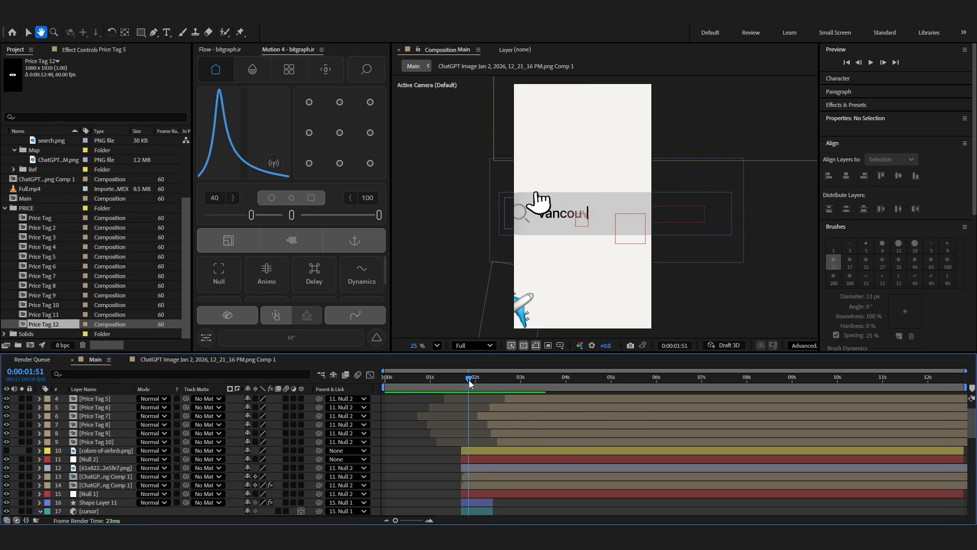
{"action": "key", "text": "space"}
{"action": "scroll", "coordinate": [515, 399], "scroll_direction": "up", "scroll_amount": 3}
Add a null object above the price tags, trim its start to 0:00:01:41, and parent Null 2 to it
{"action": "left_click", "coordinate": [515, 399]}
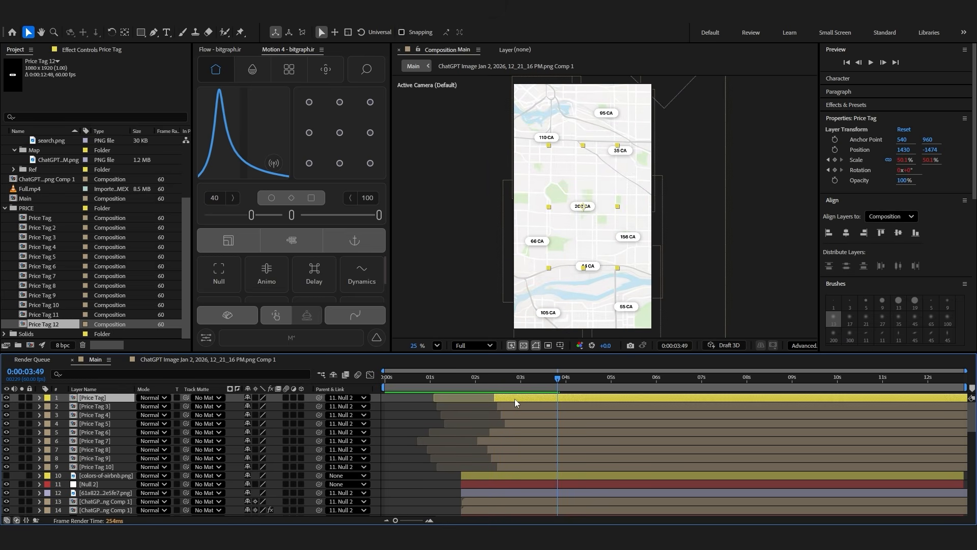
{"action": "key", "text": "ctrl+alt+shift+y"}
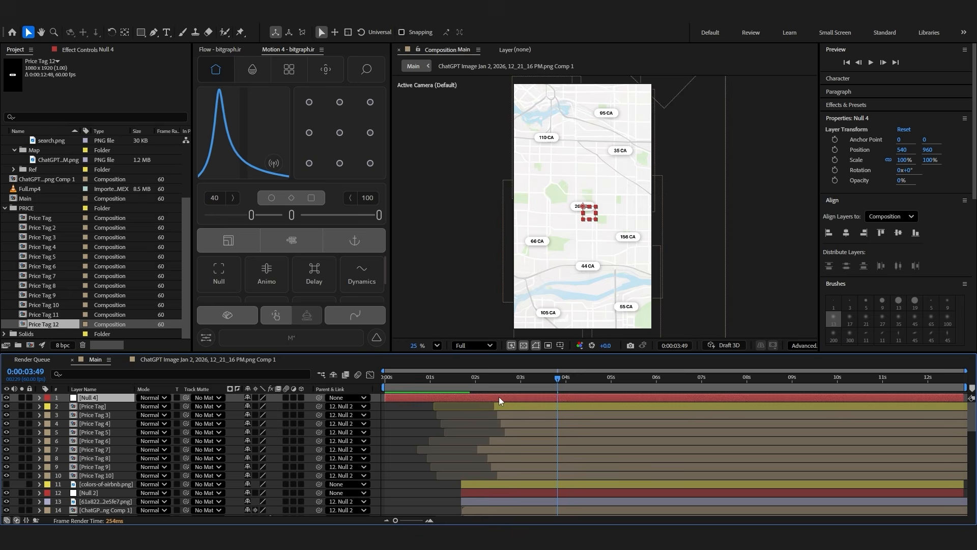
{"action": "left_click", "coordinate": [460, 387]}
{"action": "key", "text": "ctrl+shift+d"}
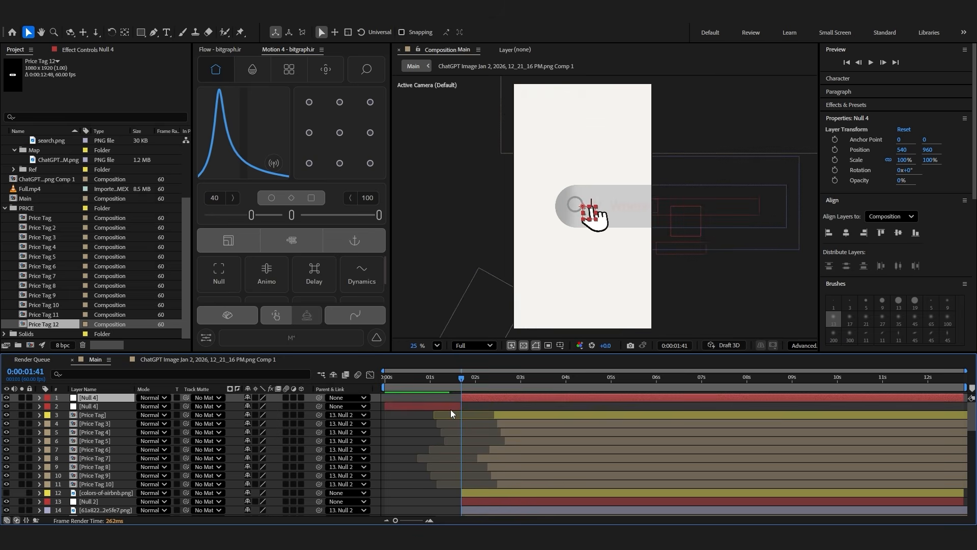
{"action": "left_click", "coordinate": [450, 408]}
{"action": "key", "text": "Delete"}
{"action": "left_click", "coordinate": [461, 493]}
{"action": "left_click_drag", "start_coordinate": [318, 492], "coordinate": [98, 401]}
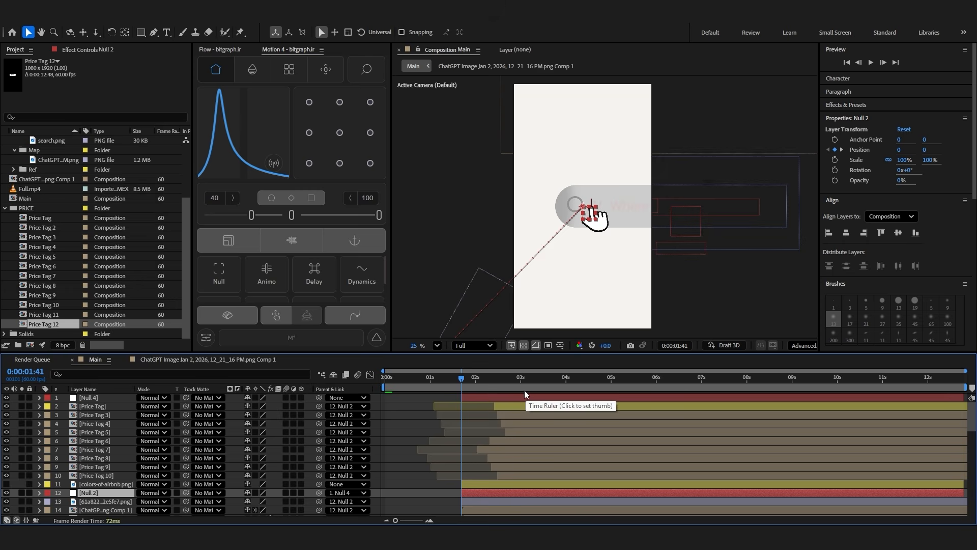
Add Position and Scale keyframes to Null 4 at 0:00:02:22
{"action": "left_click", "coordinate": [490, 383]}
{"action": "left_click_drag", "start_coordinate": [490, 383], "coordinate": [492, 384]}
{"action": "key", "text": "u"}
{"action": "scroll", "coordinate": [504, 397], "scroll_direction": "up", "scroll_amount": 1}
{"action": "left_click", "coordinate": [472, 397]}
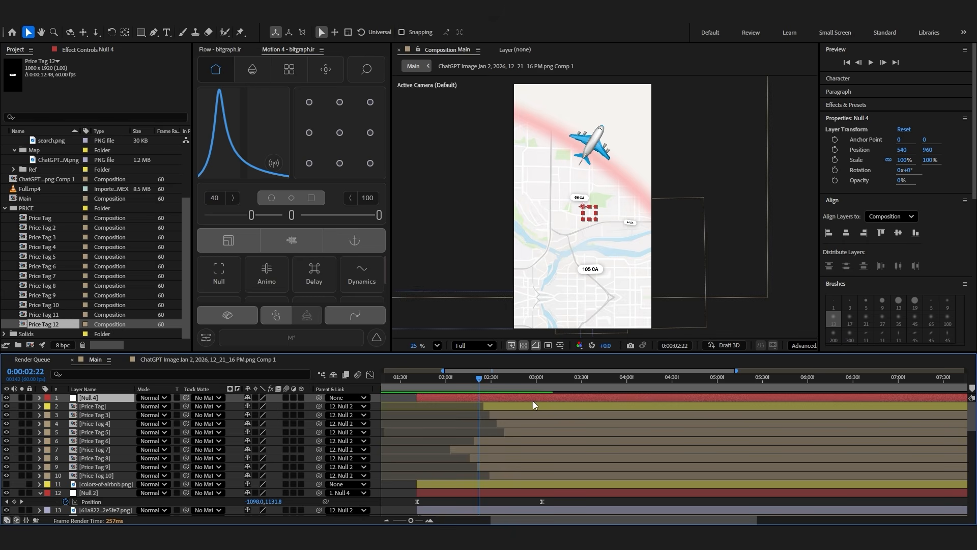
{"action": "left_click_drag", "start_coordinate": [558, 506], "coordinate": [430, 509]}
{"action": "left_click", "coordinate": [603, 396]}
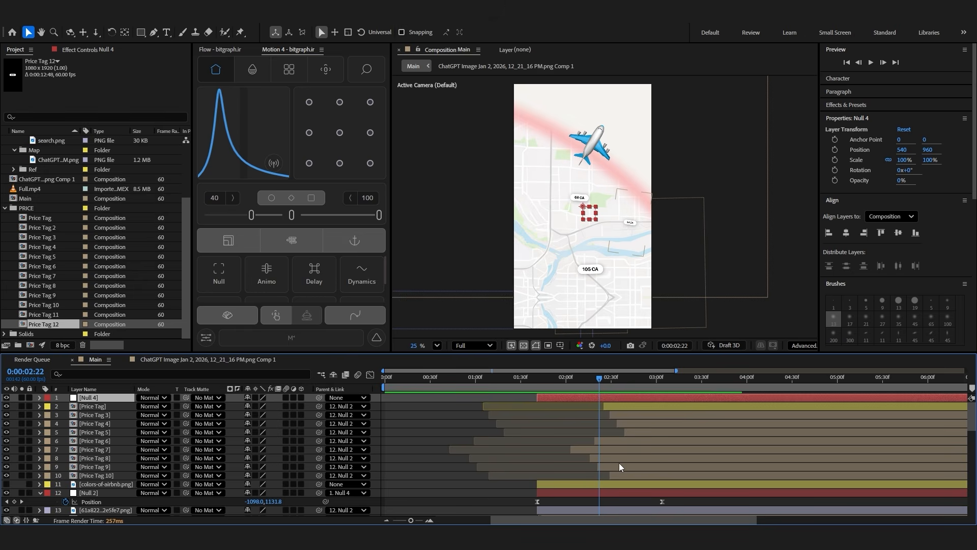
{"action": "scroll", "coordinate": [619, 463], "scroll_direction": "down", "scroll_amount": 2}
{"action": "key", "text": "p"}
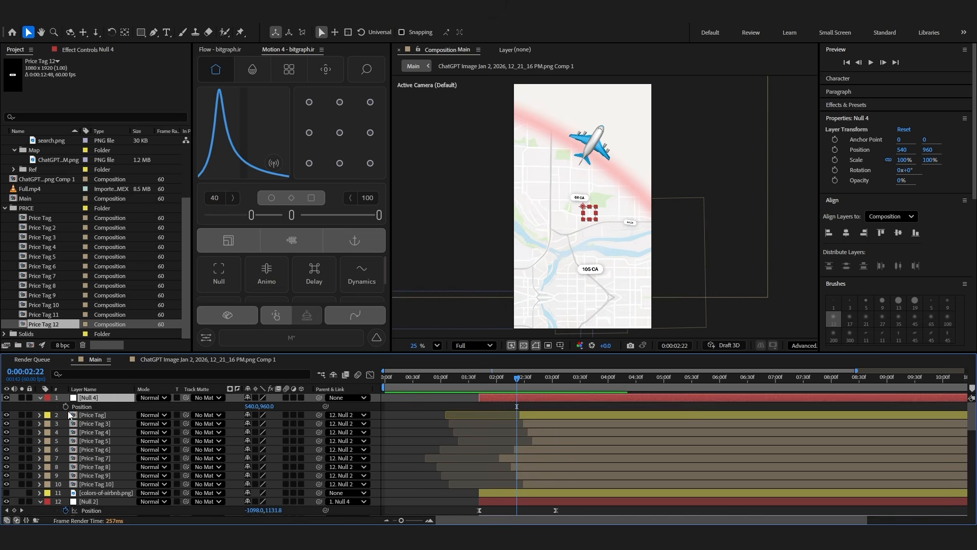
{"action": "left_click", "coordinate": [65, 406]}
{"action": "key", "text": "shift+s"}
{"action": "left_click", "coordinate": [65, 415]}
{"action": "scroll", "coordinate": [549, 432], "scroll_direction": "down", "scroll_amount": 2}
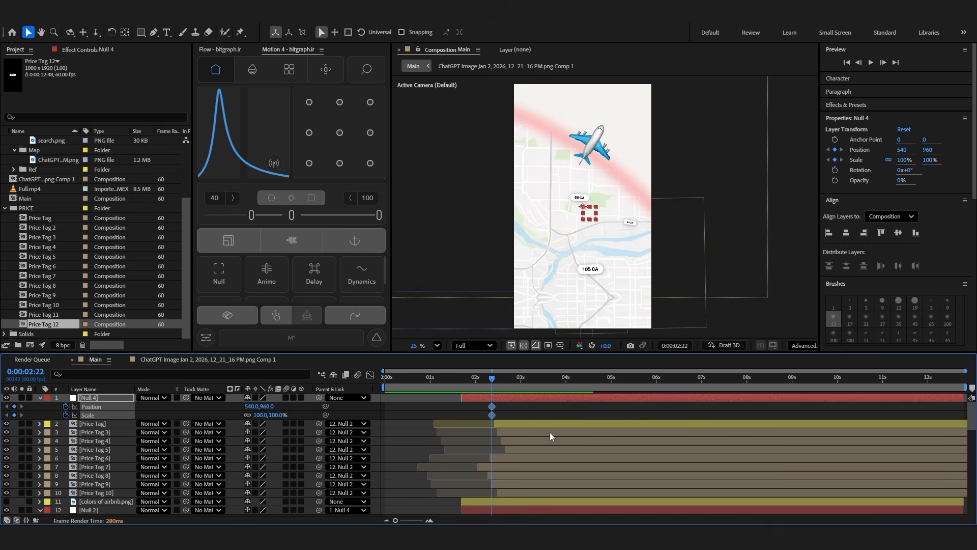
At 0:00:04:21, set Null 4's Scale to 190% to zoom into the map
{"action": "scroll", "coordinate": [534, 430], "scroll_direction": "down", "scroll_amount": 3}
{"action": "scroll", "coordinate": [519, 428], "scroll_direction": "up", "scroll_amount": 1}
{"action": "left_click_drag", "start_coordinate": [555, 382], "coordinate": [581, 386]}
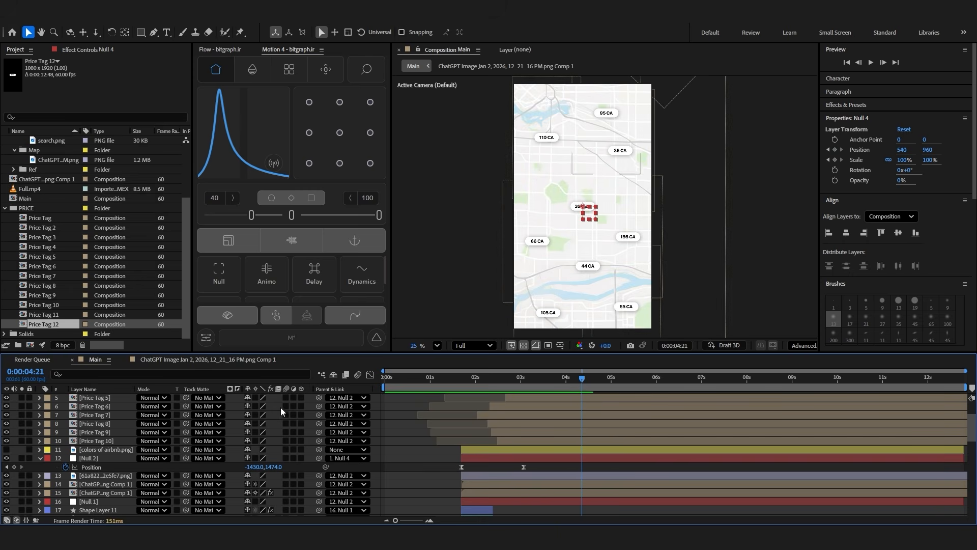
{"action": "scroll", "coordinate": [245, 422], "scroll_direction": "up", "scroll_amount": 2}
{"action": "left_click_drag", "start_coordinate": [274, 414], "coordinate": [331, 414]}
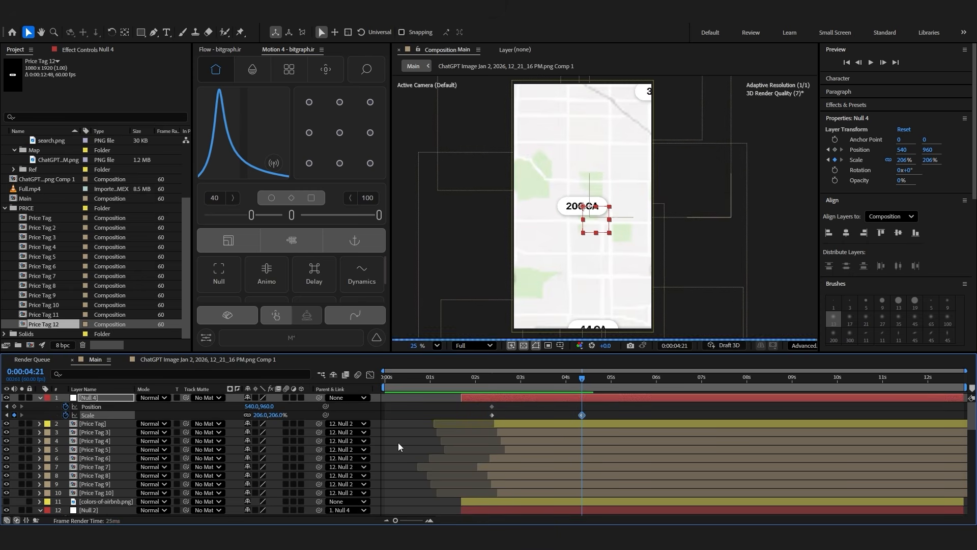
{"action": "left_click", "coordinate": [274, 414]}
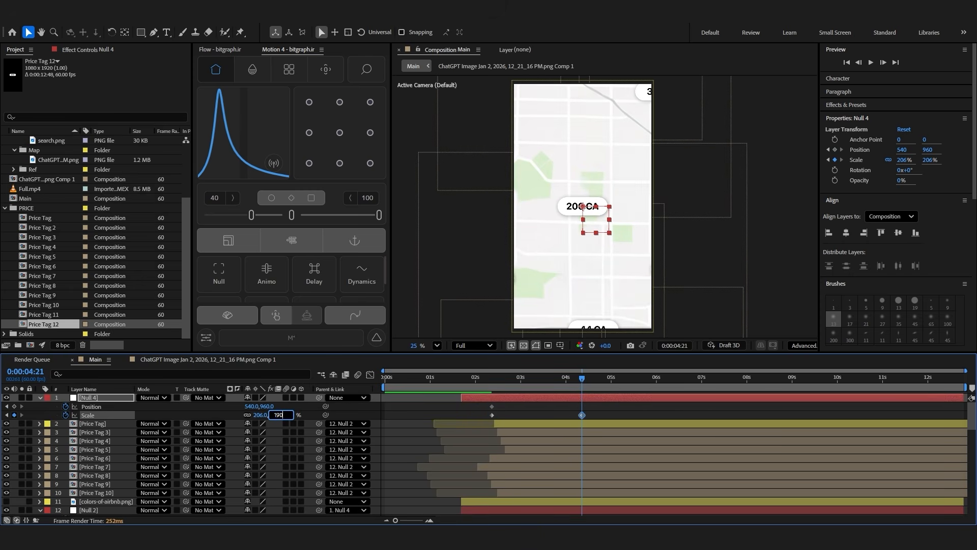
{"action": "key", "text": "Return"}
Ease Null 4's Scale keyframes with values 60 and 60, and preview the zoom
{"action": "left_click_drag", "start_coordinate": [298, 222], "coordinate": [348, 223]}
{"action": "left_click", "coordinate": [488, 379]}
{"action": "key", "text": "space"}
{"action": "left_click", "coordinate": [466, 378]}
{"action": "key", "text": "space"}
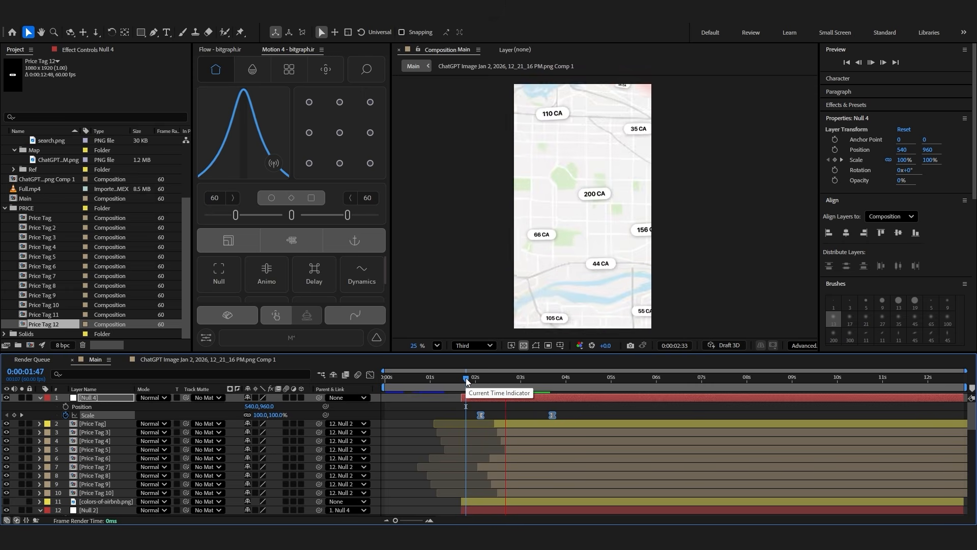
Compare Null 4's Scale keyframes with Null 2's Position keyframes, and push the Scale keyframes out to start after 0:00:07
{"action": "left_click", "coordinate": [481, 380]}
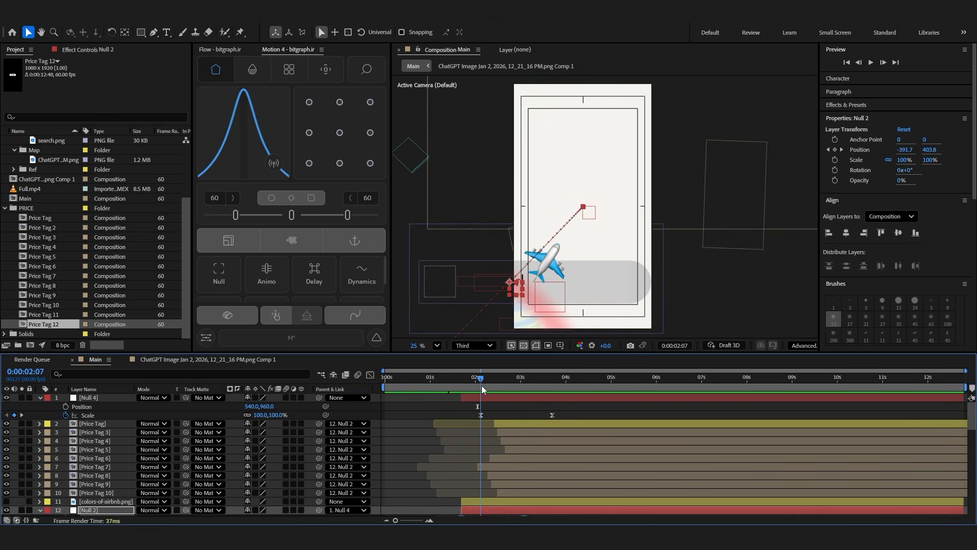
{"action": "scroll", "coordinate": [484, 447], "scroll_direction": "down", "scroll_amount": 1}
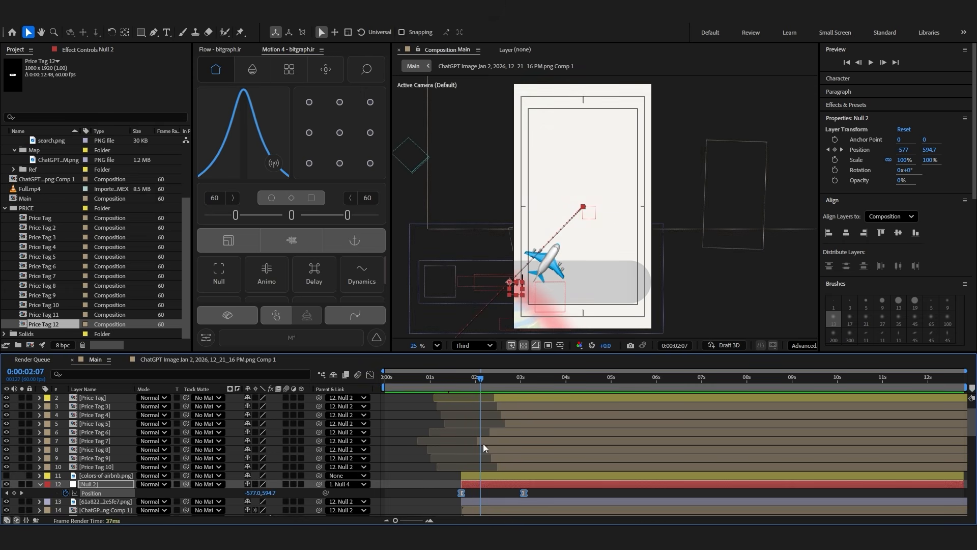
{"action": "scroll", "coordinate": [479, 430], "scroll_direction": "up", "scroll_amount": 1}
{"action": "left_click_drag", "start_coordinate": [471, 409], "coordinate": [564, 419]}
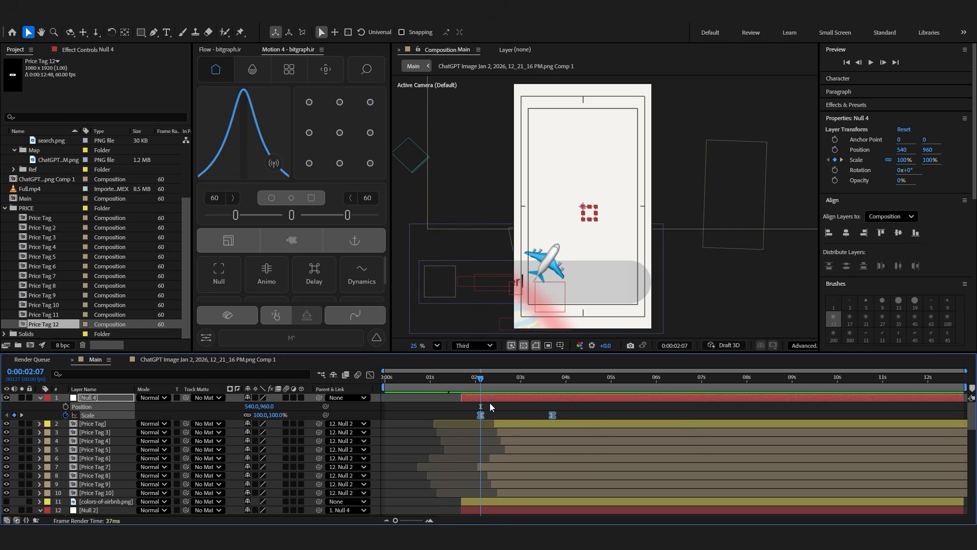
{"action": "scroll", "coordinate": [478, 446], "scroll_direction": "down", "scroll_amount": 2}
{"action": "left_click", "coordinate": [461, 467]}
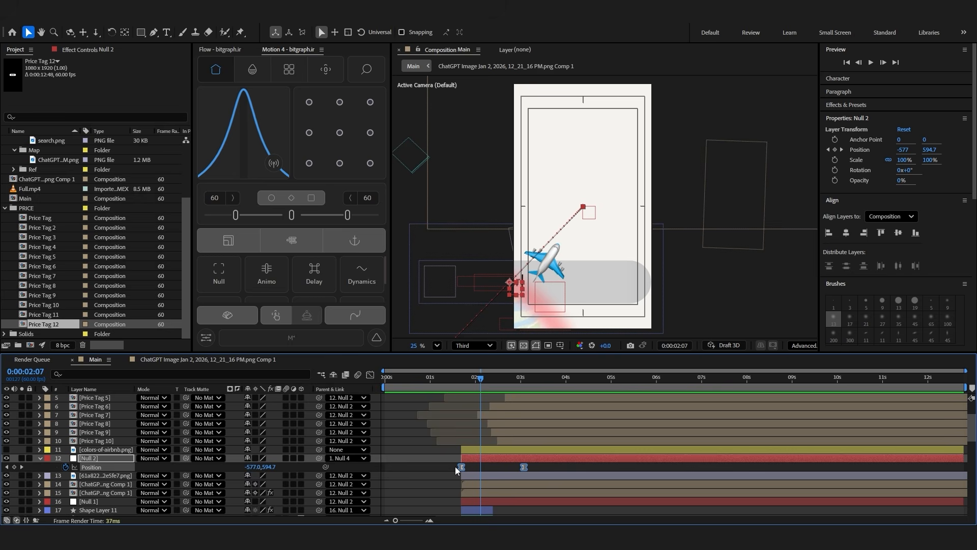
{"action": "left_click", "coordinate": [455, 467]}
{"action": "scroll", "coordinate": [455, 466], "scroll_direction": "up", "scroll_amount": 2}
{"action": "left_click_drag", "start_coordinate": [553, 414], "coordinate": [705, 415]}
{"action": "left_click", "coordinate": [643, 413]}
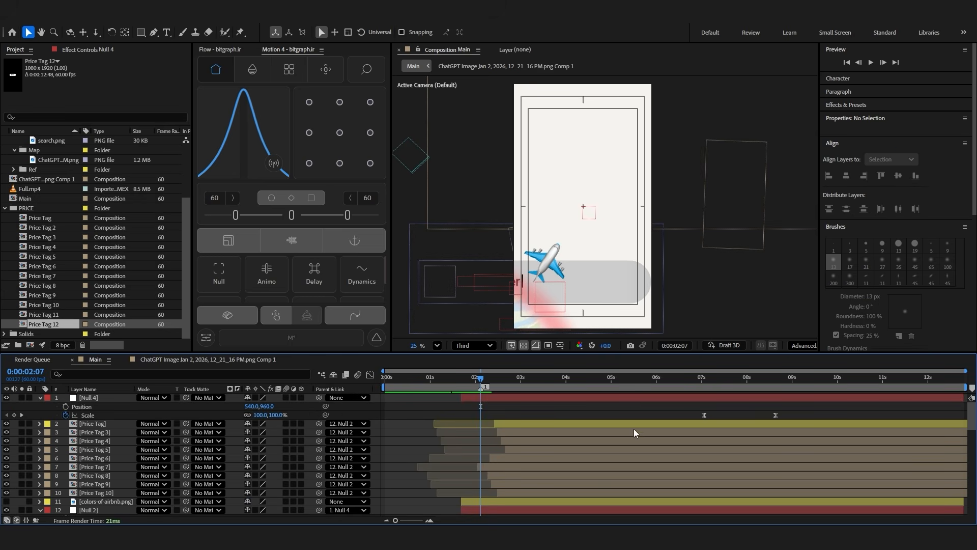
Place the cursor 3D model above Null 4, starting at 0:00:03:04, and tilt its X orientation to 338.7°
{"action": "left_click", "coordinate": [520, 379]}
{"action": "scroll", "coordinate": [551, 407], "scroll_direction": "down", "scroll_amount": 2}
{"action": "left_click", "coordinate": [525, 380]}
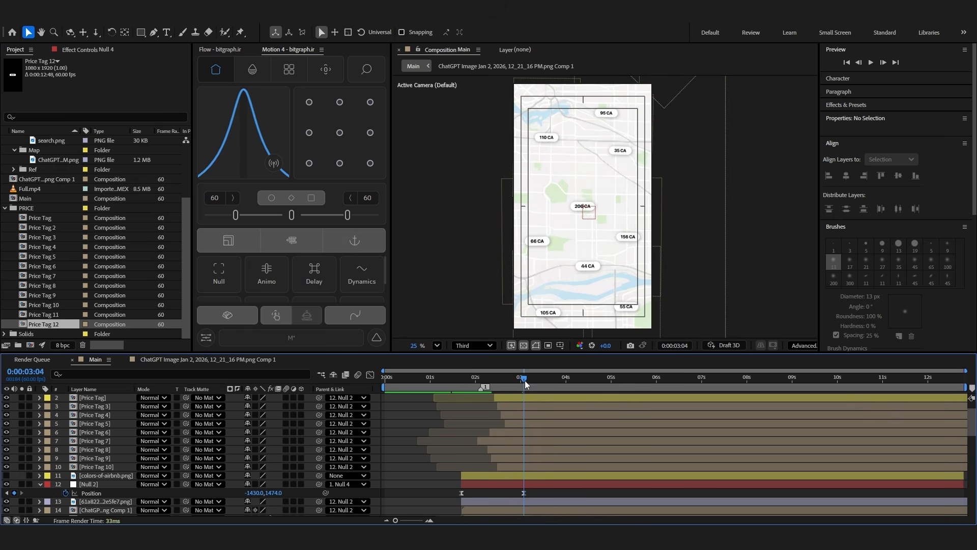
{"action": "scroll", "coordinate": [325, 396], "scroll_direction": "up", "scroll_amount": 2}
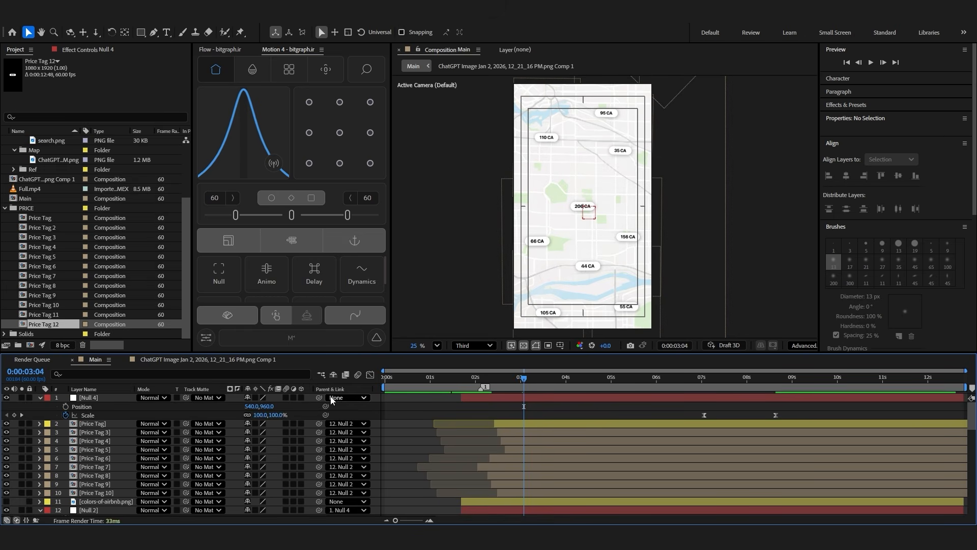
{"action": "scroll", "coordinate": [74, 212], "scroll_direction": "up", "scroll_amount": 3}
{"action": "left_click_drag", "start_coordinate": [50, 160], "coordinate": [539, 400]}
{"action": "left_click_drag", "start_coordinate": [582, 183], "coordinate": [585, 225]}
{"action": "left_click", "coordinate": [509, 416]}
Scale the cursor to 60% and add Position keyframes to it at 0:00:03:04 and 0:00:04:04
{"action": "left_click", "coordinate": [550, 398]}
{"action": "key", "text": "s"}
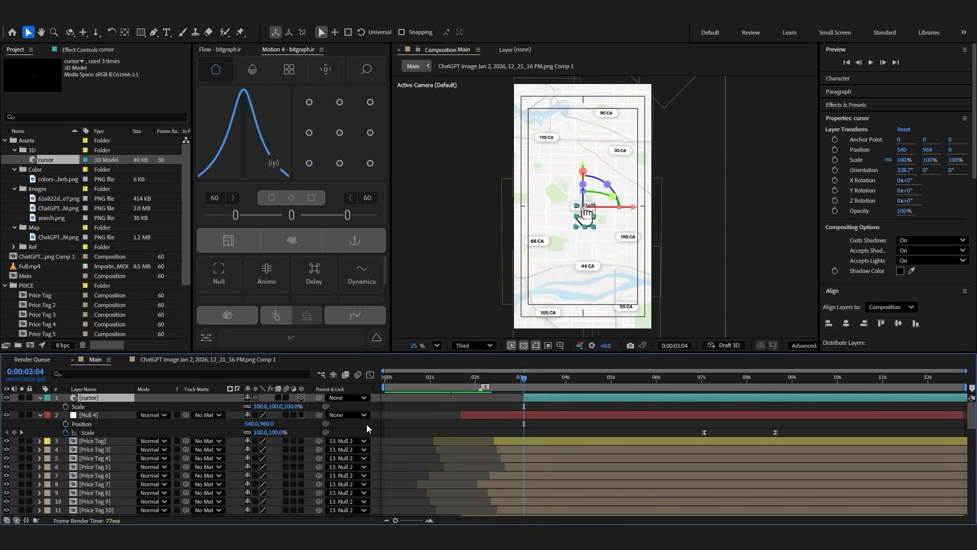
{"action": "left_click_drag", "start_coordinate": [277, 406], "coordinate": [257, 406]}
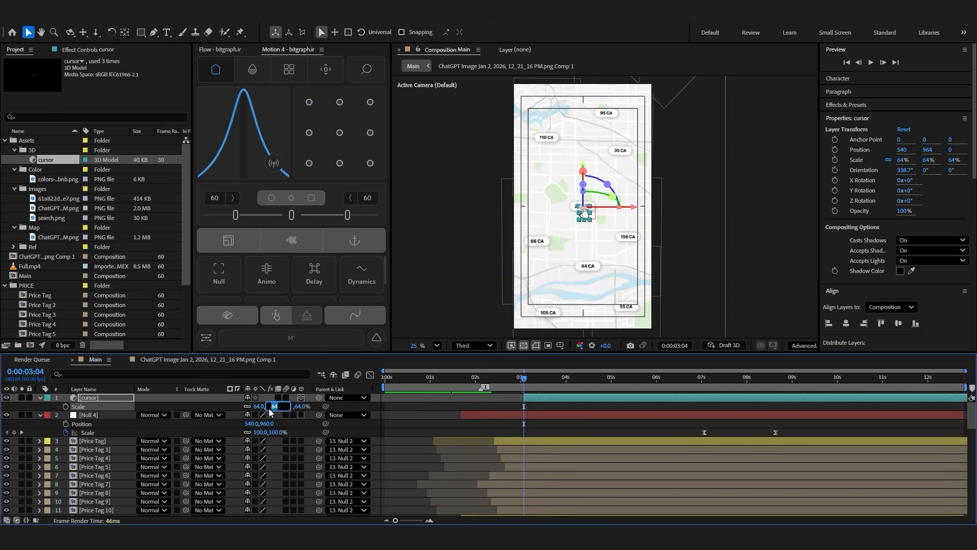
{"action": "key", "text": "p"}
{"action": "left_click", "coordinate": [66, 406]}
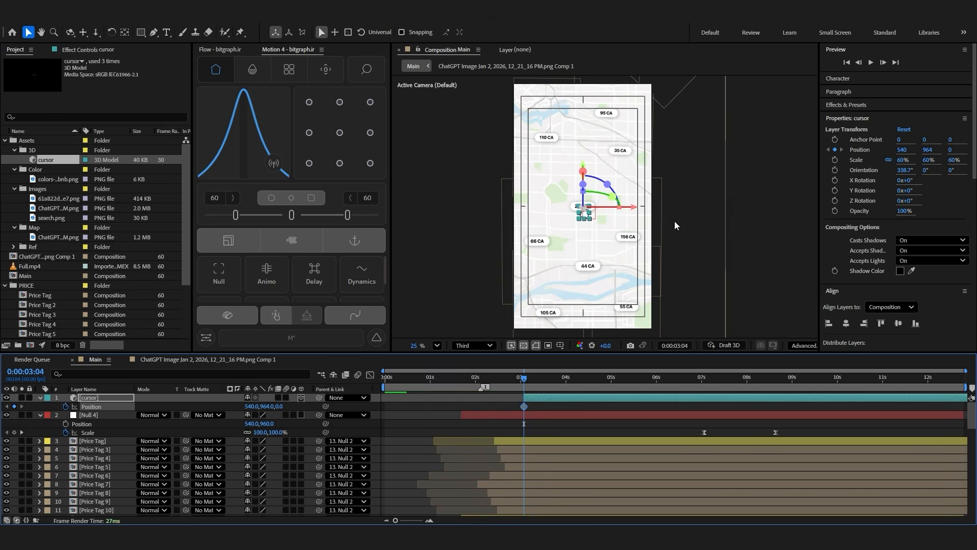
{"action": "left_click", "coordinate": [569, 380]}
{"action": "left_click", "coordinate": [14, 406]}
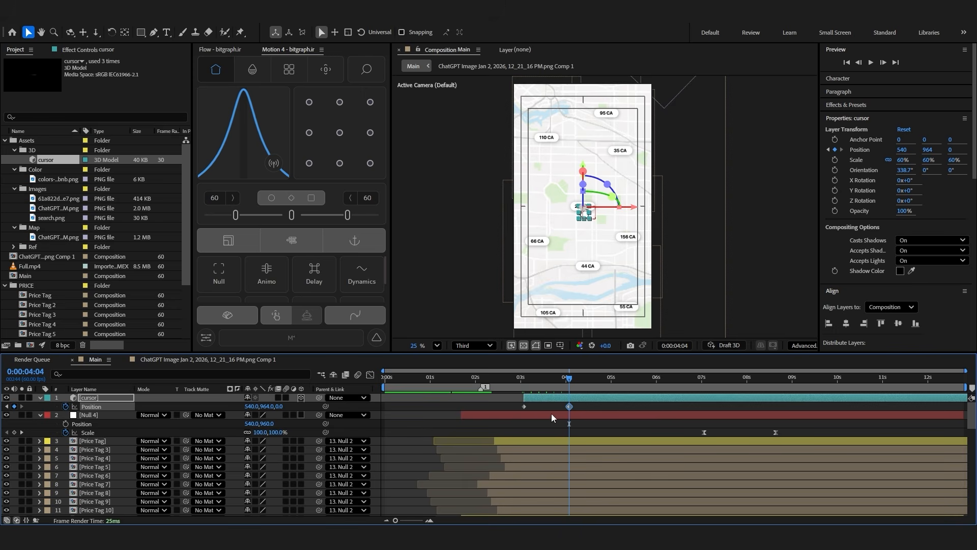
At the first Position keyframe, move the cursor below the frame's lower right to about 1015, 2028, and bend its motion path into a curve
{"action": "left_click", "coordinate": [7, 406]}
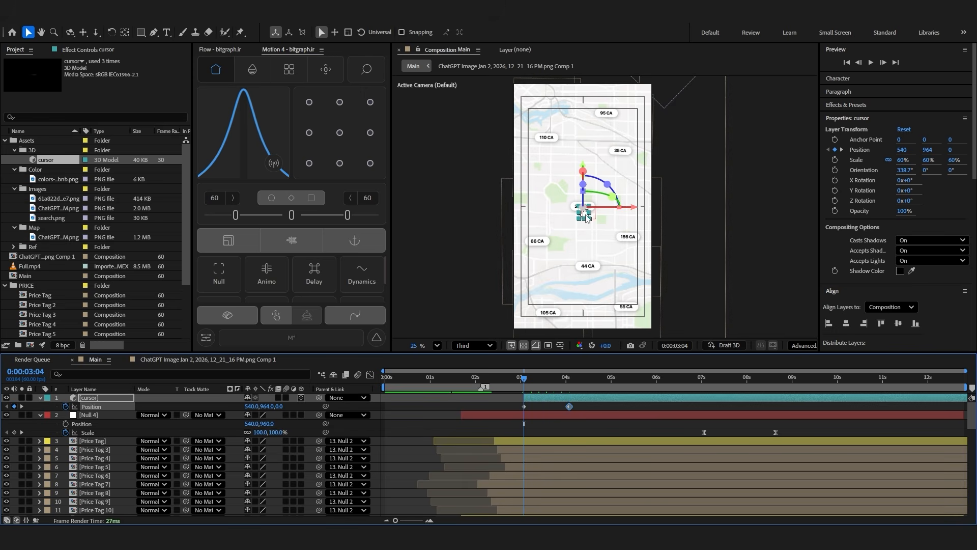
{"action": "left_click_drag", "start_coordinate": [585, 219], "coordinate": [655, 356]}
{"action": "left_click_drag", "start_coordinate": [655, 356], "coordinate": [646, 354]}
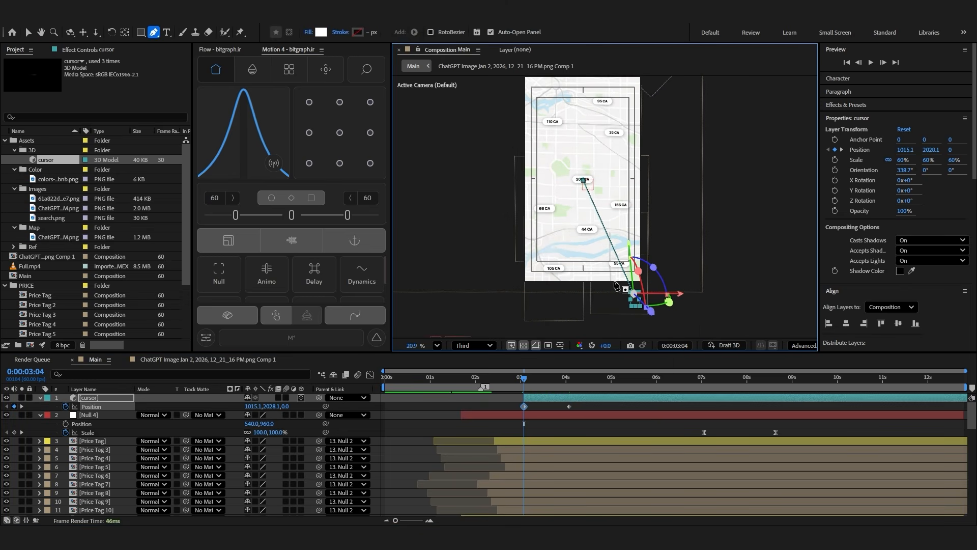
{"action": "left_click_drag", "start_coordinate": [632, 294], "coordinate": [581, 285]}
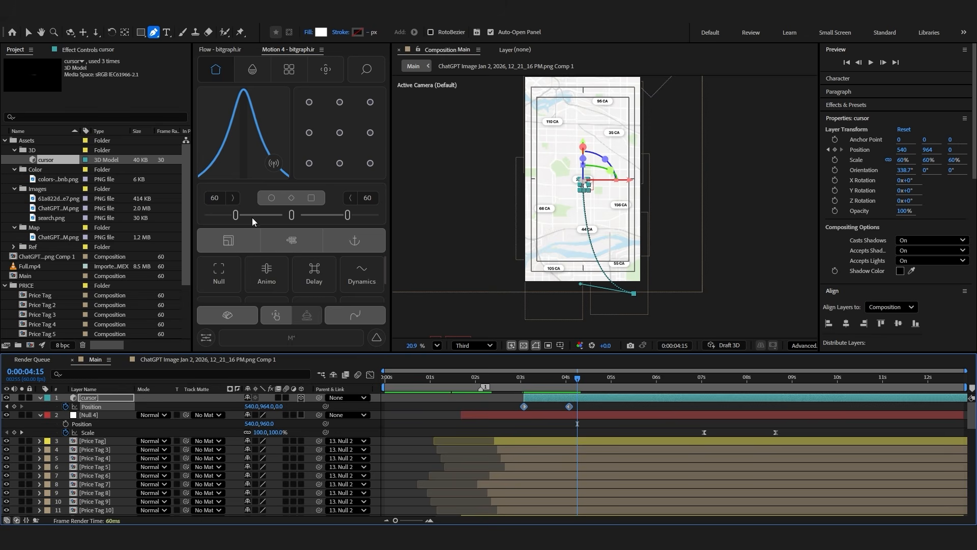
Ease the cursor's Position keyframes with values 9 and 100, and preview its entrance
{"action": "left_click_drag", "start_coordinate": [235, 216], "coordinate": [277, 216]}
{"action": "left_click_drag", "start_coordinate": [347, 215], "coordinate": [478, 228]}
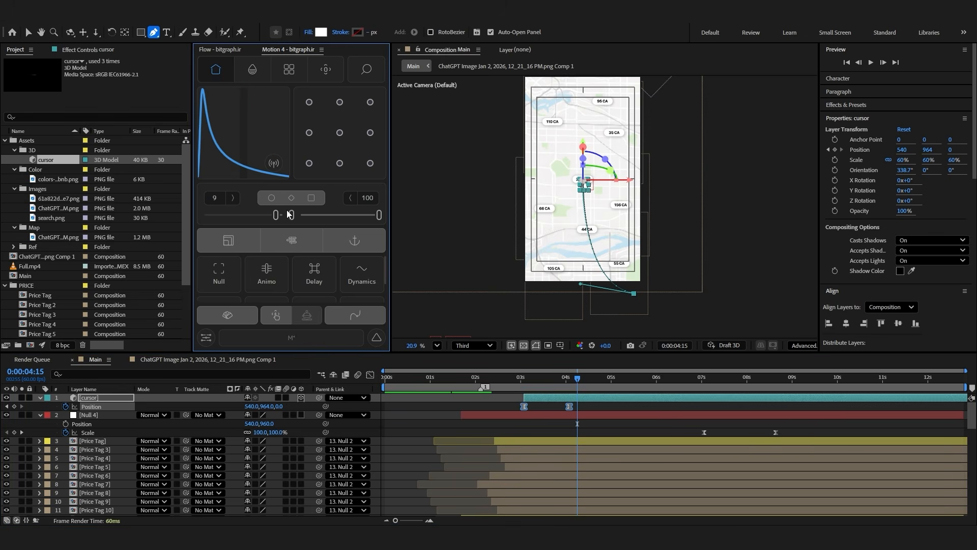
{"action": "key", "text": "space"}
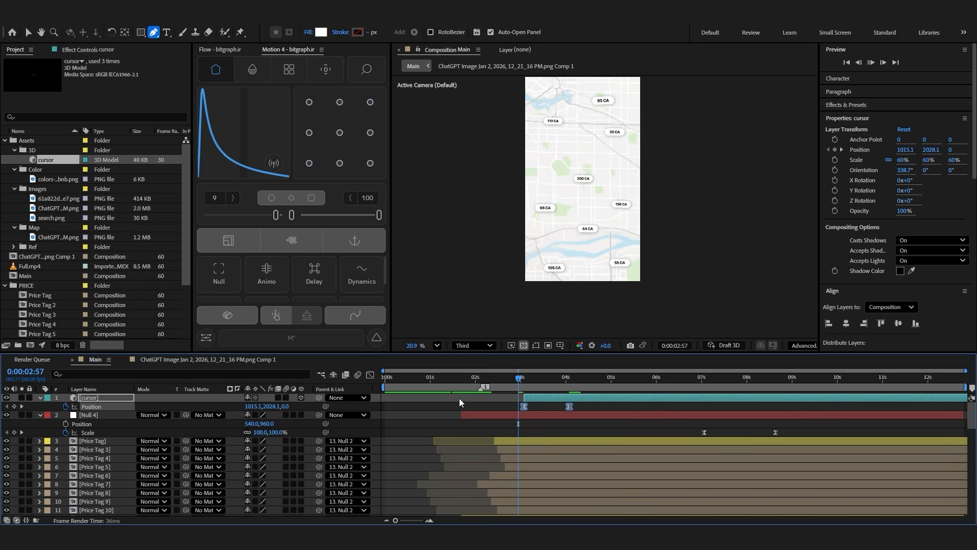
{"action": "left_click", "coordinate": [522, 383]}
{"action": "key", "text": "space"}
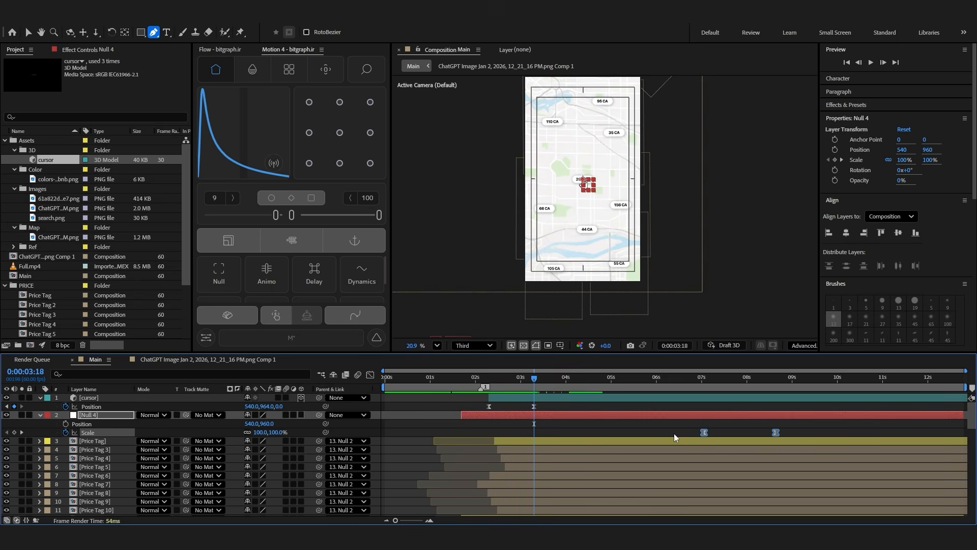
{"action": "left_click_drag", "start_coordinate": [703, 432], "coordinate": [481, 433]}
{"action": "left_click", "coordinate": [569, 425]}
{"action": "left_click_drag", "start_coordinate": [559, 380], "coordinate": [486, 411]}
{"action": "left_click_drag", "start_coordinate": [585, 427], "coordinate": [438, 423]}
{"action": "key", "text": "ctrl+z"}
Parent the cursor to Null 4 and move Null 4's Scale keyframes to start at about 0:00:02:07
{"action": "left_click_drag", "start_coordinate": [319, 397], "coordinate": [100, 413]}
{"action": "left_click_drag", "start_coordinate": [712, 436], "coordinate": [478, 429]}
{"action": "left_click", "coordinate": [480, 378]}
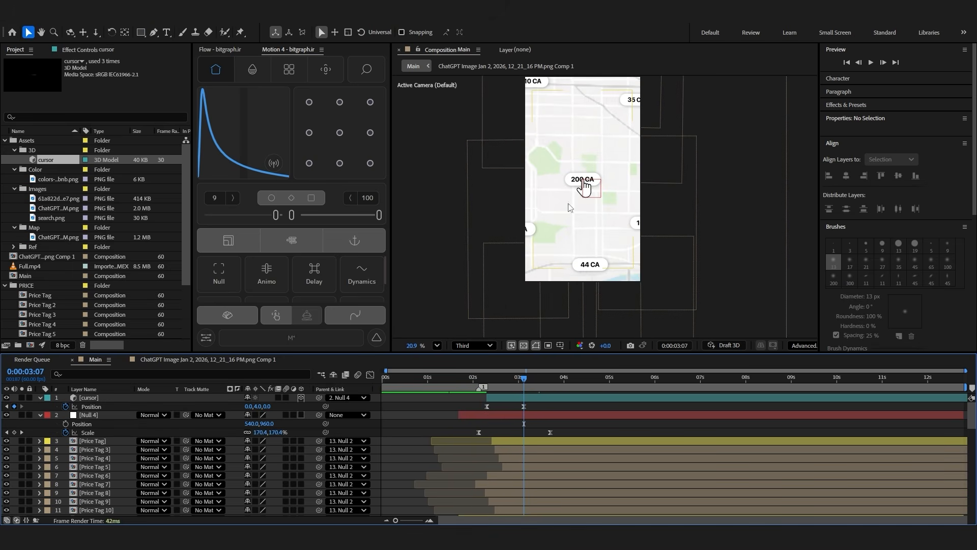
Add Scale and Orientation keyframes to the cursor at 0:00:03:07, and show only its keyframed properties
{"action": "left_click", "coordinate": [524, 397]}
{"action": "key", "text": "shift+s"}
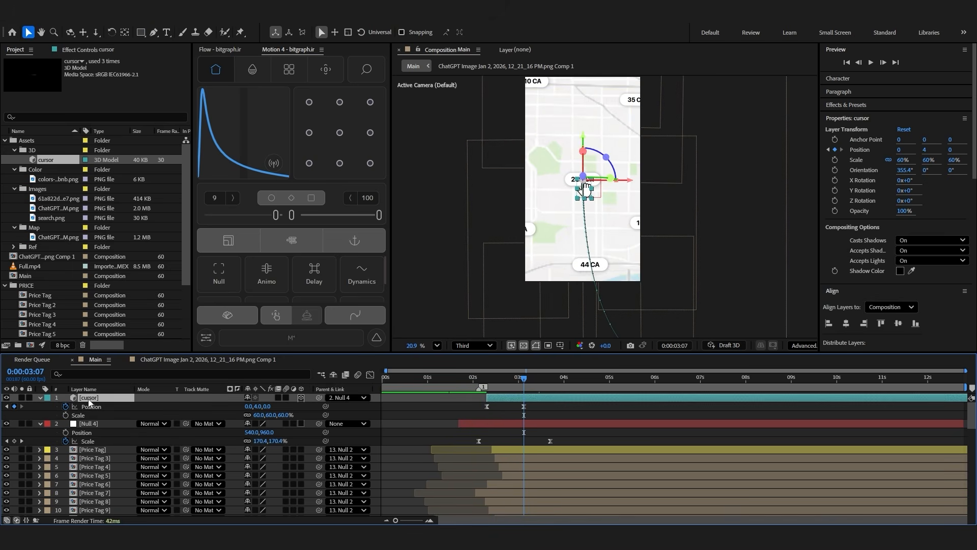
{"action": "left_click", "coordinate": [65, 415]}
{"action": "key", "text": "shift+r"}
{"action": "left_click", "coordinate": [66, 424]}
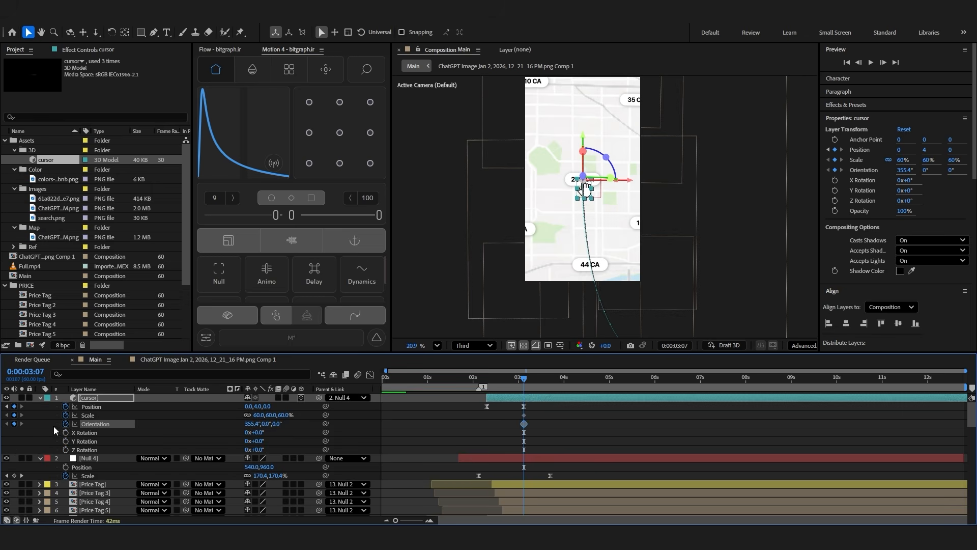
{"action": "key", "text": "u"}
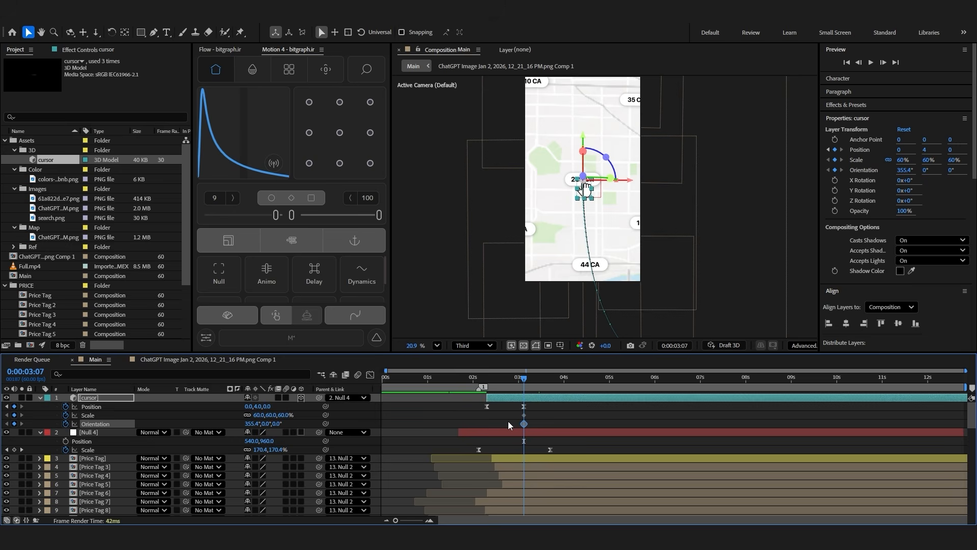
Add Scale and Orientation keyframes to the cursor five frames further on, at 0:00:03:12
{"action": "scroll", "coordinate": [508, 421], "scroll_direction": "up", "scroll_amount": 4}
{"action": "key", "text": "Page_Down"}
{"action": "key", "text": "Page_Down"}
{"action": "key", "text": "Page_Down"}
{"action": "key", "text": "Page_Down"}
{"action": "key", "text": "Page_Down"}
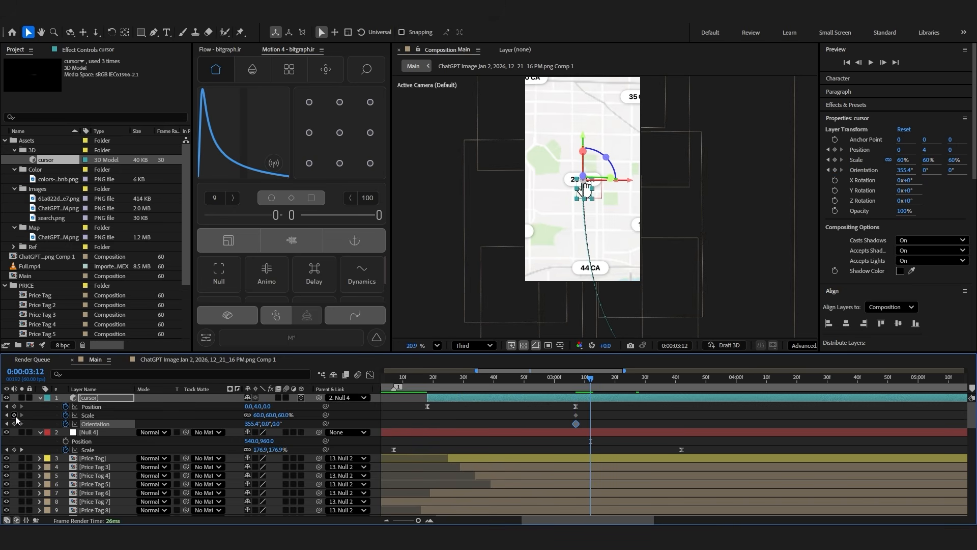
{"action": "left_click", "coordinate": [14, 415]}
{"action": "left_click", "coordinate": [14, 423]}
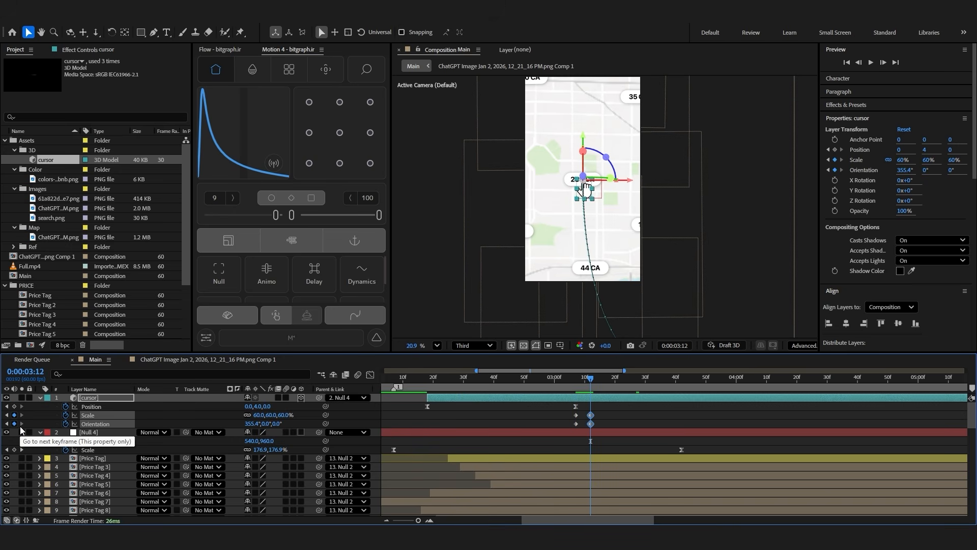
Add matching Scale and Orientation keyframes to the cursor at 0:00:03:02
{"action": "key", "text": "Page_Up"}
{"action": "key", "text": "Page_Up"}
{"action": "key", "text": "Page_Up"}
{"action": "key", "text": "Page_Up"}
{"action": "key", "text": "Page_Up"}
{"action": "key", "text": "Page_Up"}
{"action": "key", "text": "Page_Up"}
{"action": "key", "text": "Page_Up"}
{"action": "key", "text": "Page_Up"}
{"action": "key", "text": "Page_Up"}
{"action": "key", "text": "ctrl+v"}
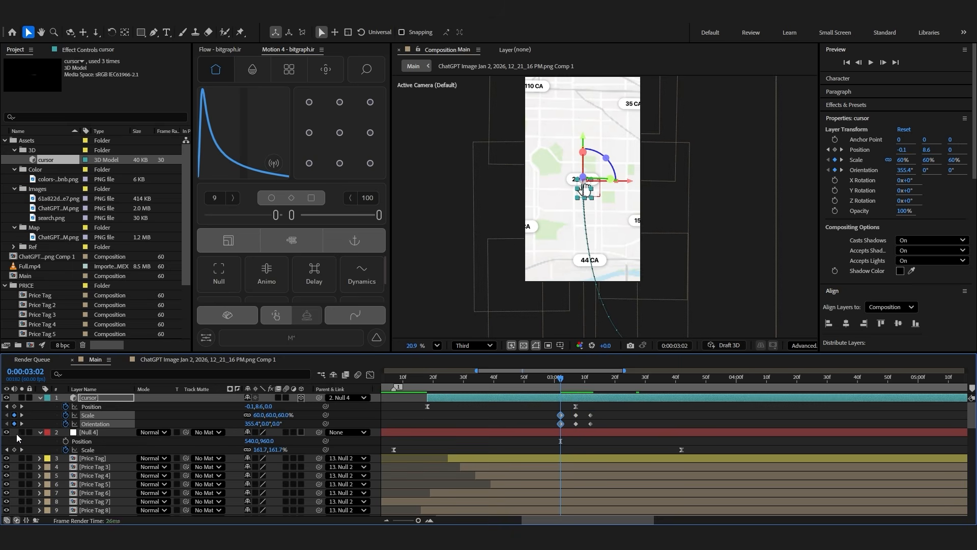
At the middle keyframe, 0:00:03:07, set the cursor's Scale to 40% and its X orientation to about 308.4° for a tap
{"action": "key", "text": "F2"}
{"action": "key", "text": "k"}
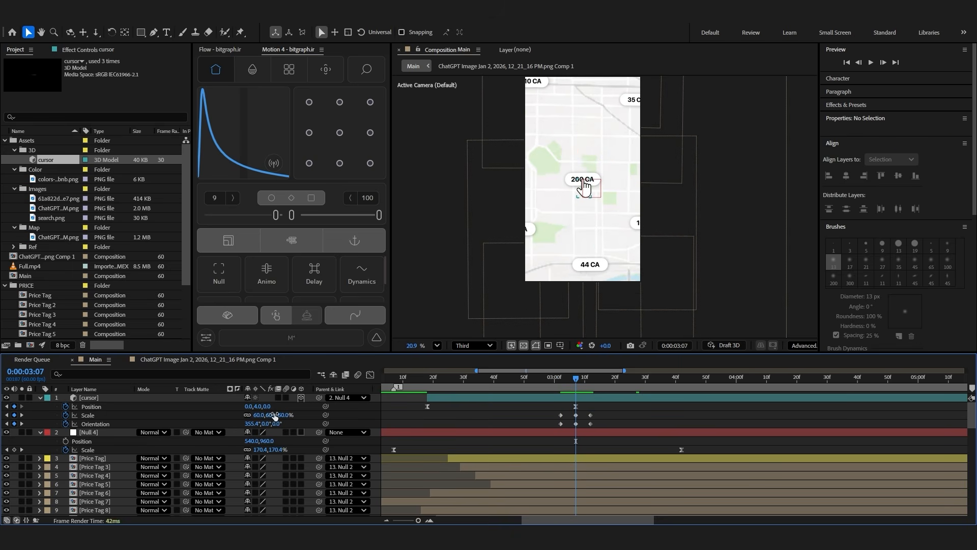
{"action": "type", "text": "40"}
{"action": "key", "text": "Return"}
{"action": "left_click_drag", "start_coordinate": [253, 424], "coordinate": [229, 428]}
{"action": "key", "text": "F2"}
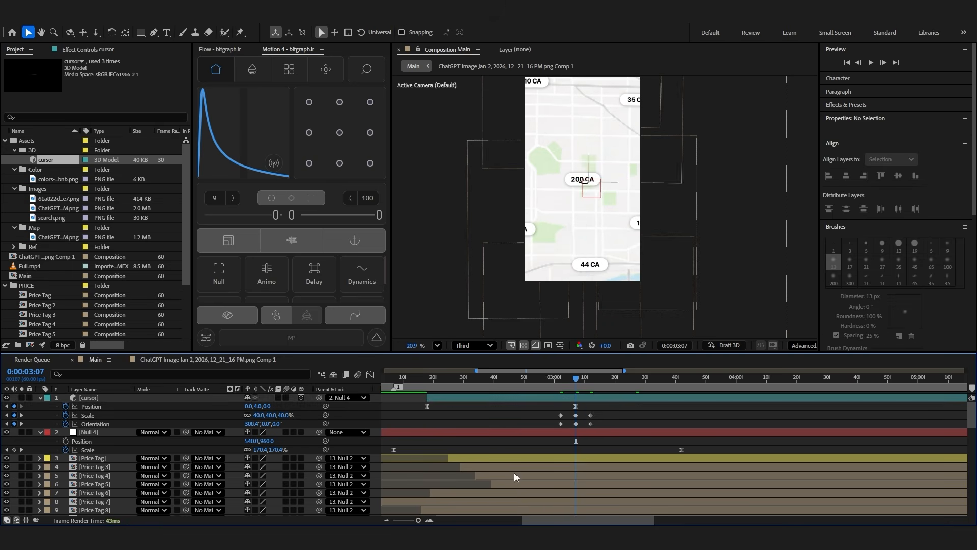
Apply the copied expression to the cursor's Scale and Orientation properties, and preview the tap on the 200 CA tag
{"action": "scroll", "coordinate": [585, 191], "scroll_direction": "up", "scroll_amount": 4}
{"action": "left_click_drag", "start_coordinate": [606, 410], "coordinate": [576, 424]}
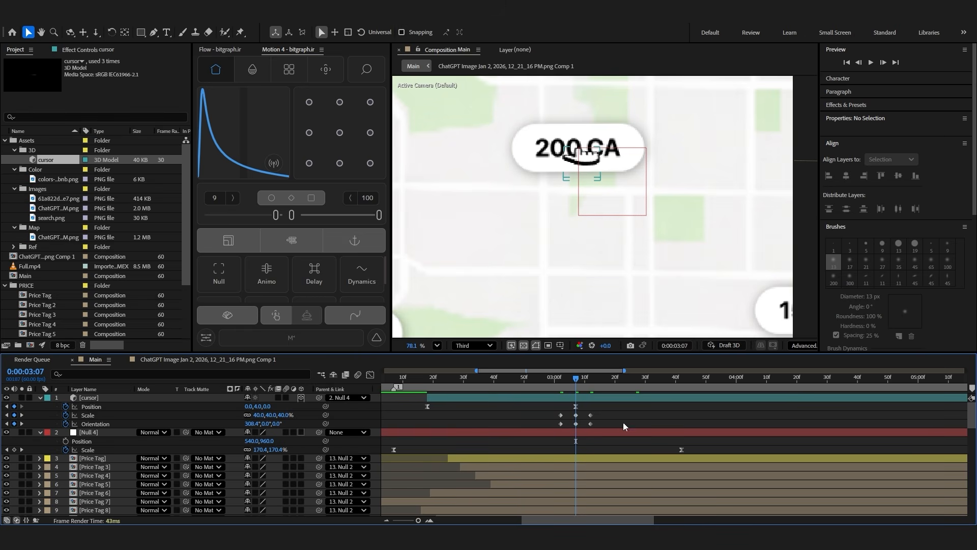
{"action": "left_click", "coordinate": [65, 415], "text": "alt"}
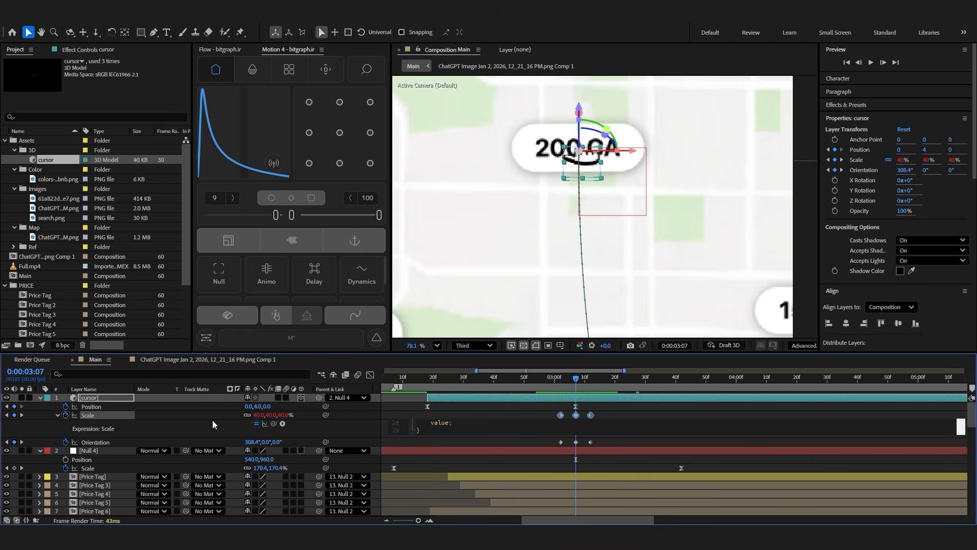
{"action": "left_click", "coordinate": [58, 416]}
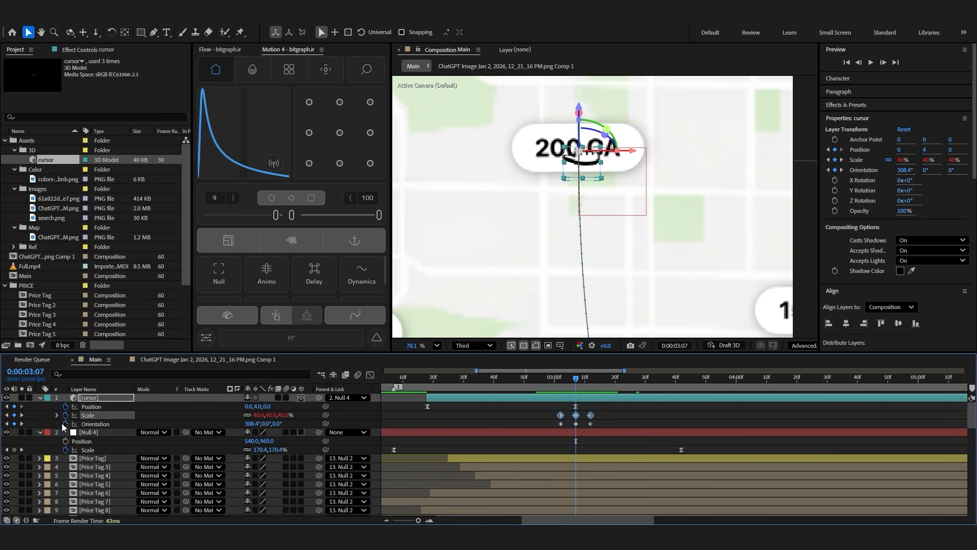
{"action": "left_click", "coordinate": [88, 424]}
{"action": "key", "text": "ctrl+v"}
{"action": "left_click_drag", "start_coordinate": [556, 383], "coordinate": [542, 388]}
{"action": "key", "text": "space"}
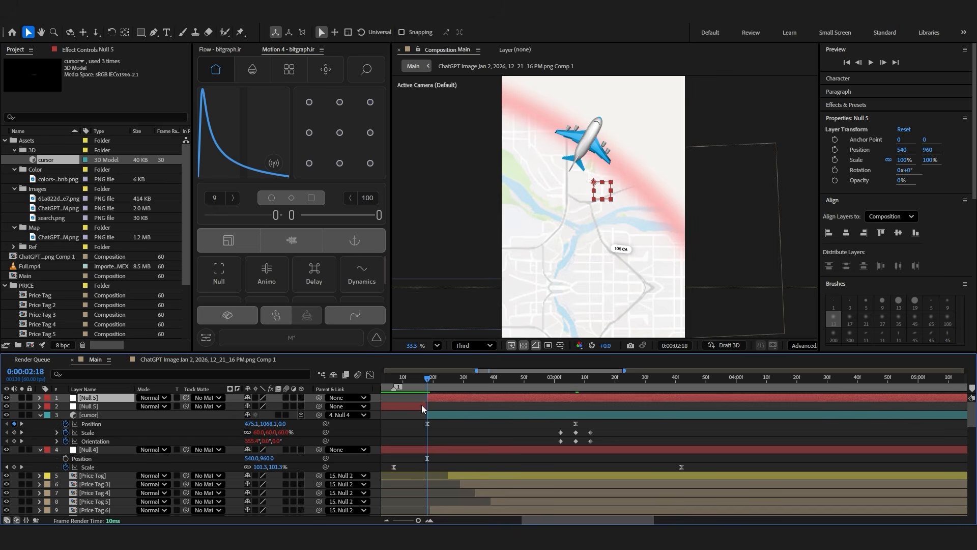
Delete the leftover Null 5 segment before 0:00:02:18, then parent the cursor to Null 5 and Null 5 to Null 4
{"action": "left_click", "coordinate": [422, 405]}
{"action": "key", "text": "Delete"}
{"action": "left_click", "coordinate": [521, 408]}
{"action": "left_click_drag", "start_coordinate": [319, 406], "coordinate": [99, 398]}
{"action": "left_click_drag", "start_coordinate": [318, 406], "coordinate": [101, 441]}
Keyframe Null 5's Position at 0:00:03:07, and move it out past the top of the frame at a second keyframe
{"action": "left_click_drag", "start_coordinate": [525, 390], "coordinate": [576, 390]}
{"action": "left_click", "coordinate": [92, 398]}
{"action": "key", "text": "p"}
{"action": "left_click", "coordinate": [65, 406]}
{"action": "key", "text": "shift+Page_Down"}
{"action": "key", "text": "shift+Page_Down"}
{"action": "key", "text": "shift+Page_Down"}
{"action": "key", "text": "shift+Page_Down"}
{"action": "key", "text": "shift+Page_Down"}
{"action": "scroll", "coordinate": [604, 206], "scroll_direction": "down", "scroll_amount": 4}
{"action": "left_click_drag", "start_coordinate": [600, 195], "coordinate": [599, 105]}
{"action": "key", "text": "g"}
Ease Null 5's Position keyframes with values 100 and 0, and preview the cursor's exit
{"action": "left_click_drag", "start_coordinate": [727, 406], "coordinate": [504, 417]}
{"action": "left_click_drag", "start_coordinate": [276, 215], "coordinate": [204, 215]}
{"action": "left_click_drag", "start_coordinate": [361, 218], "coordinate": [255, 220]}
{"action": "mouse_move", "coordinate": [565, 381]}
{"action": "left_mouse_down"}
{"action": "mouse_move", "coordinate": [550, 386]}
{"action": "mouse_move", "coordinate": [576, 386]}
{"action": "left_mouse_up"}
{"action": "key", "text": "space"}
Add a Rotation keyframe to Null 5 at 0:00:03:07
{"action": "left_click", "coordinate": [583, 403]}
{"action": "key", "text": "shift+r"}
{"action": "left_click", "coordinate": [66, 415]}
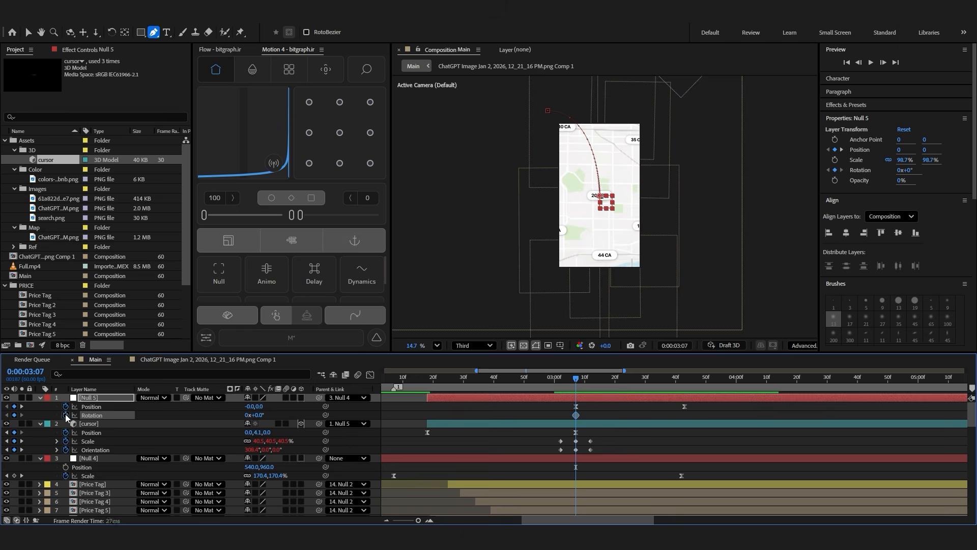
Set Null 5's Rotation to -84° at its second Position keyframe, and ease both its Position and Rotation keyframes
{"action": "left_click", "coordinate": [22, 406]}
{"action": "left_click_drag", "start_coordinate": [257, 415], "coordinate": [215, 417]}
{"action": "left_click_drag", "start_coordinate": [702, 403], "coordinate": [545, 416]}
{"action": "left_click", "coordinate": [295, 215]}
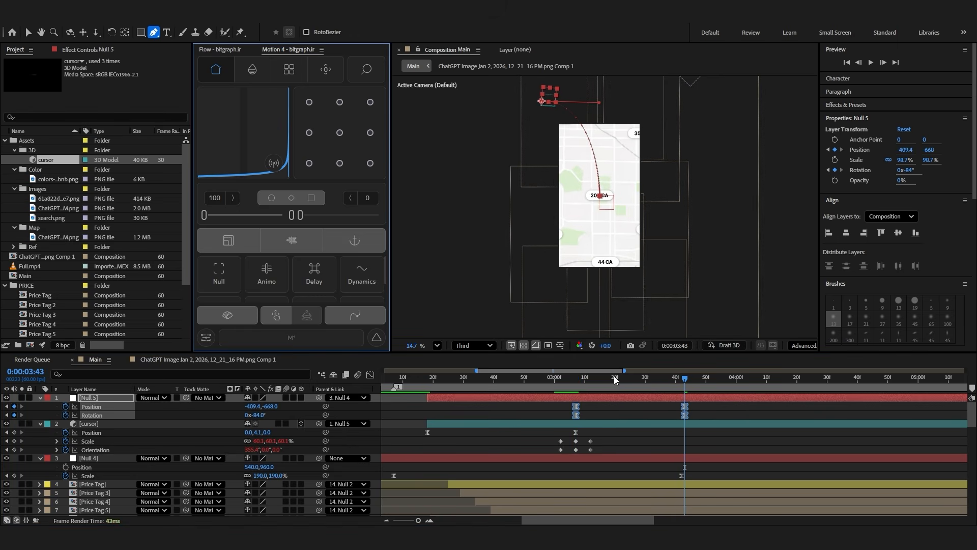
Keyframe the cursor's Z Rotation at 0:00:03:07, and set it to -81° at 0:00:02:18
{"action": "left_click", "coordinate": [577, 385]}
{"action": "left_click_drag", "start_coordinate": [582, 395], "coordinate": [585, 424]}
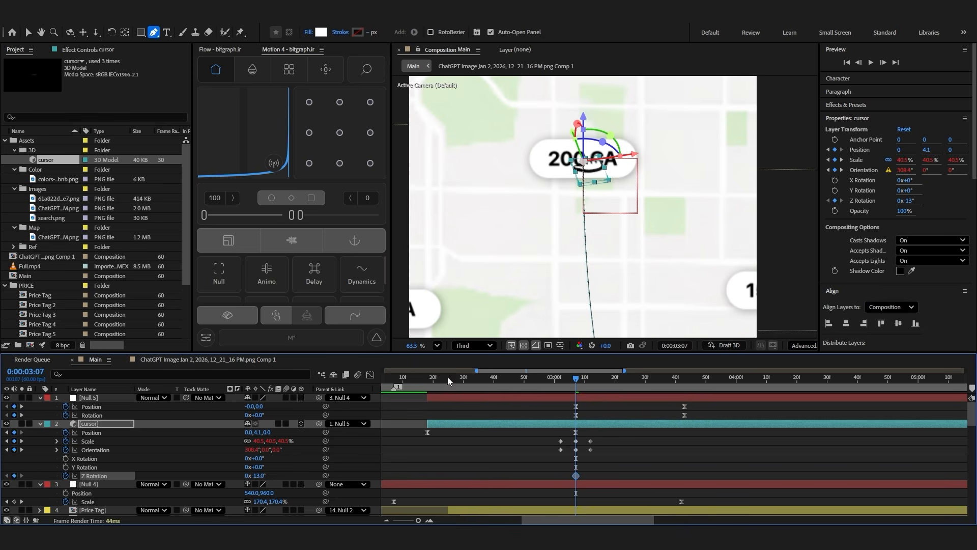
{"action": "left_click_drag", "start_coordinate": [433, 382], "coordinate": [427, 384]}
{"action": "scroll", "coordinate": [715, 275], "scroll_direction": "down", "scroll_amount": 4}
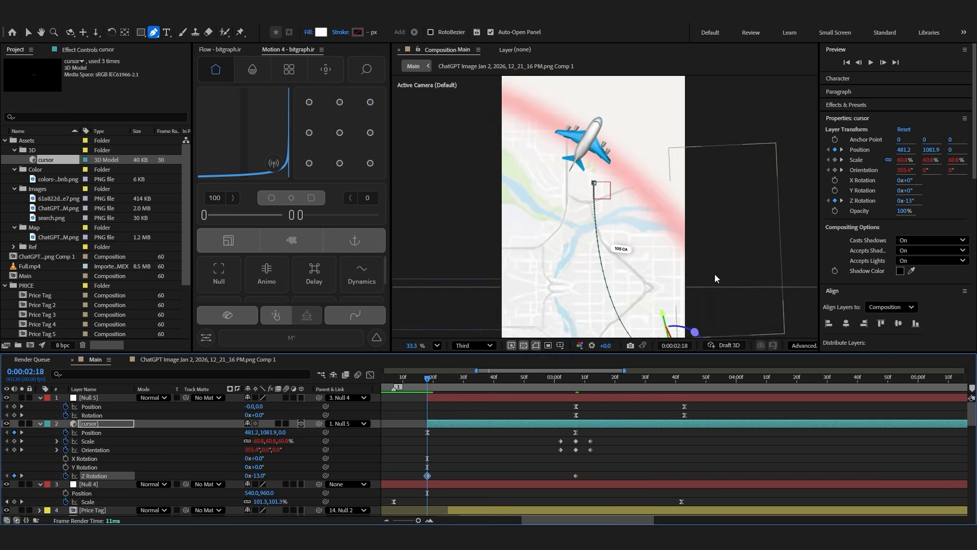
{"action": "scroll", "coordinate": [666, 318], "scroll_direction": "up", "scroll_amount": 3}
{"action": "left_click_drag", "start_coordinate": [261, 475], "coordinate": [226, 476]}
{"action": "left_click", "coordinate": [548, 458]}
Read the easing curve from the cursor's Position keyframes and apply it to its Z Rotation keyframes
{"action": "left_click", "coordinate": [575, 382]}
{"action": "scroll", "coordinate": [547, 176], "scroll_direction": "down", "scroll_amount": 2}
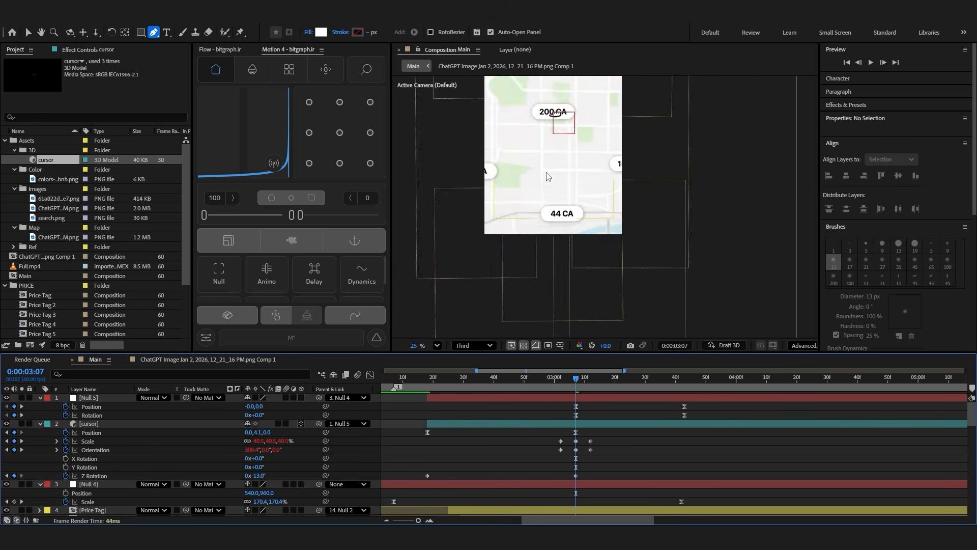
{"action": "left_click_drag", "start_coordinate": [547, 177], "coordinate": [586, 269]}
{"action": "scroll", "coordinate": [564, 130], "scroll_direction": "up", "scroll_amount": 1}
{"action": "left_click_drag", "start_coordinate": [617, 427], "coordinate": [422, 433]}
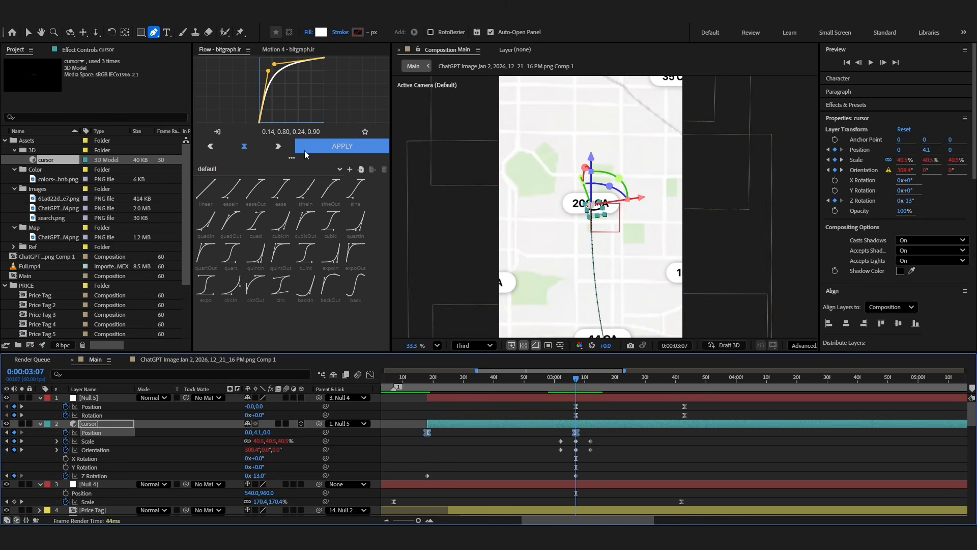
{"action": "left_click", "coordinate": [218, 133]}
{"action": "left_click_drag", "start_coordinate": [591, 468], "coordinate": [422, 481]}
{"action": "left_click", "coordinate": [342, 146]}
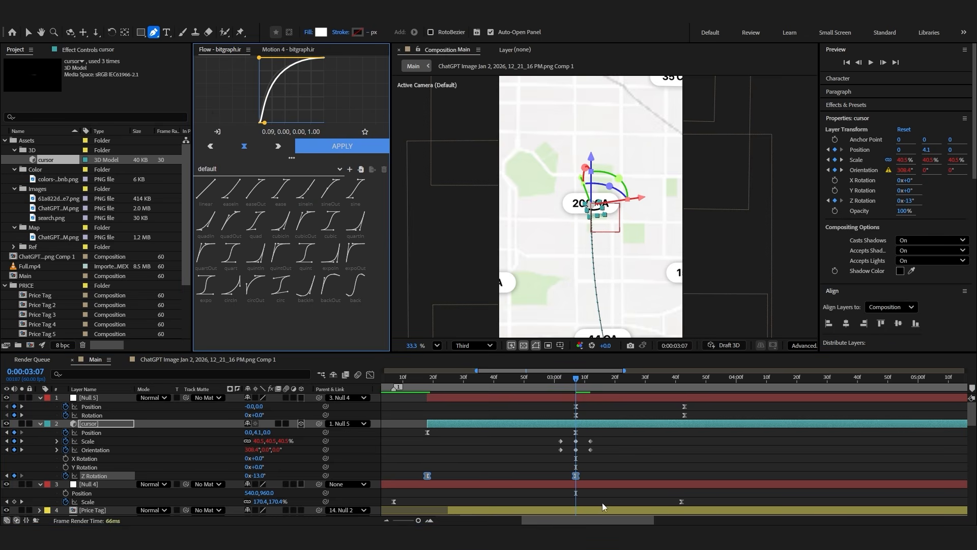
Preview the cursor's entrance from 0:00:02:18, and adjust its Z Rotation at 0:00:03:07
{"action": "left_click", "coordinate": [621, 453]}
{"action": "left_click_drag", "start_coordinate": [453, 379], "coordinate": [427, 384]}
{"action": "key", "text": "space"}
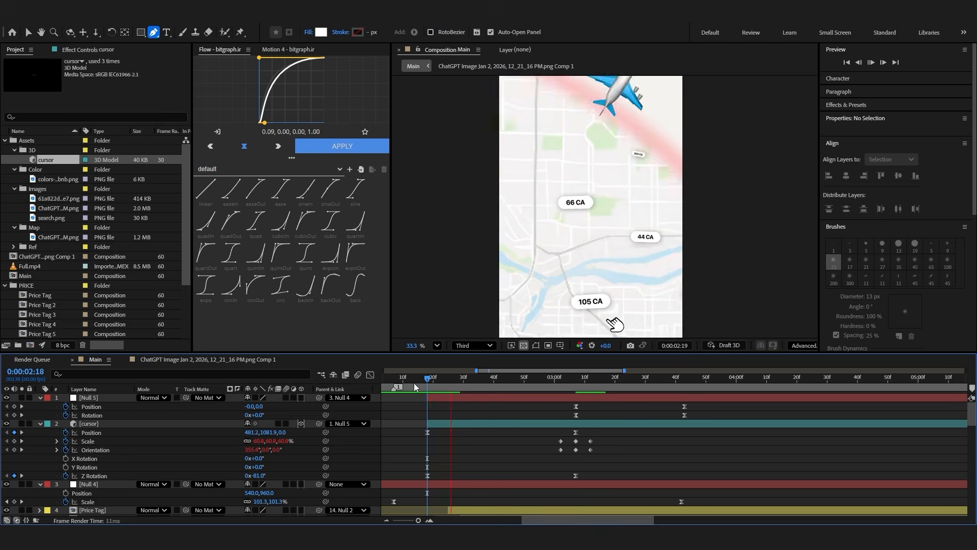
{"action": "left_click", "coordinate": [436, 345]}
{"action": "left_click", "coordinate": [450, 220]}
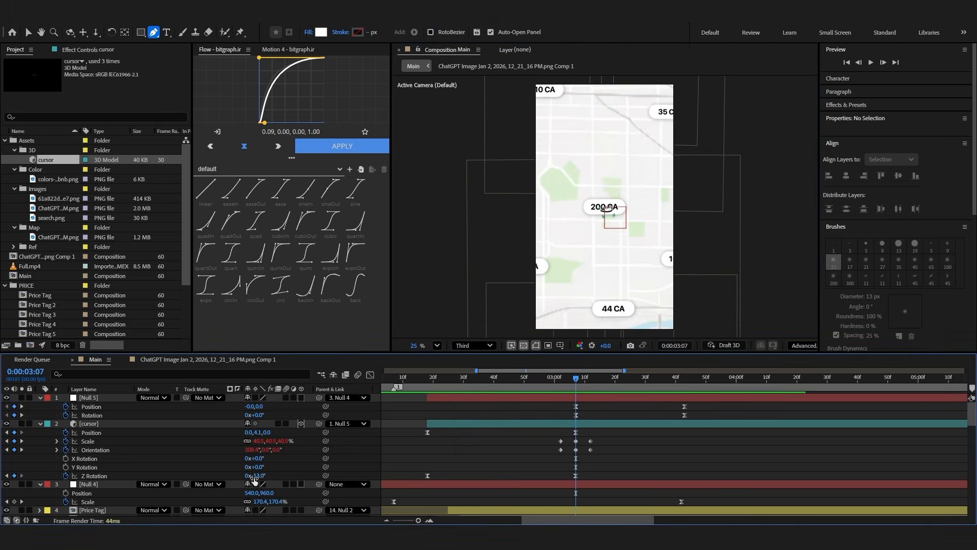
{"action": "left_click_drag", "start_coordinate": [256, 476], "coordinate": [270, 476]}
{"action": "left_click", "coordinate": [592, 468]}
{"action": "left_click_drag", "start_coordinate": [592, 468], "coordinate": [395, 479]}
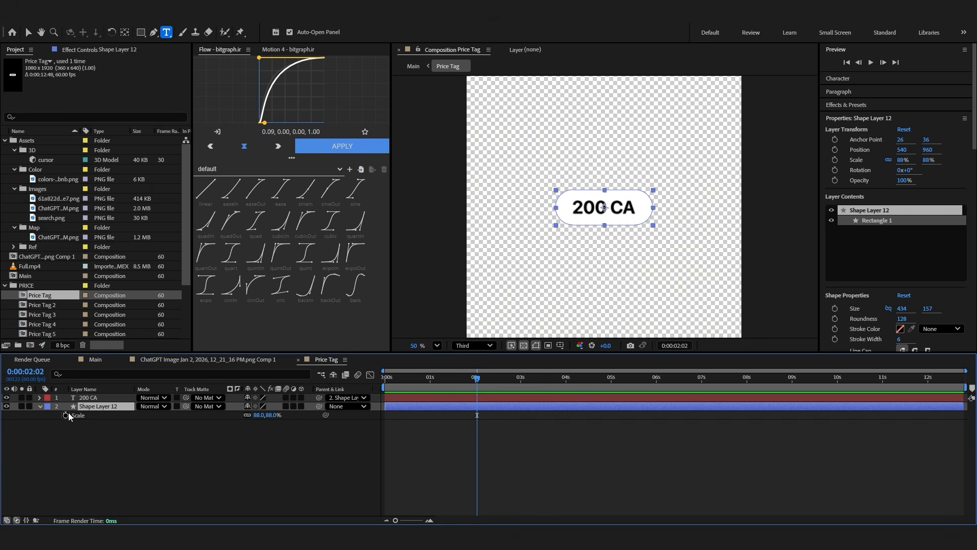
In the Price Tag composition, set Shape Layer 12's Rotation to 5° and Scale to 72% at 0:00:02:02
{"action": "left_click", "coordinate": [95, 359]}
{"action": "scroll", "coordinate": [599, 423], "scroll_direction": "up", "scroll_amount": 3}
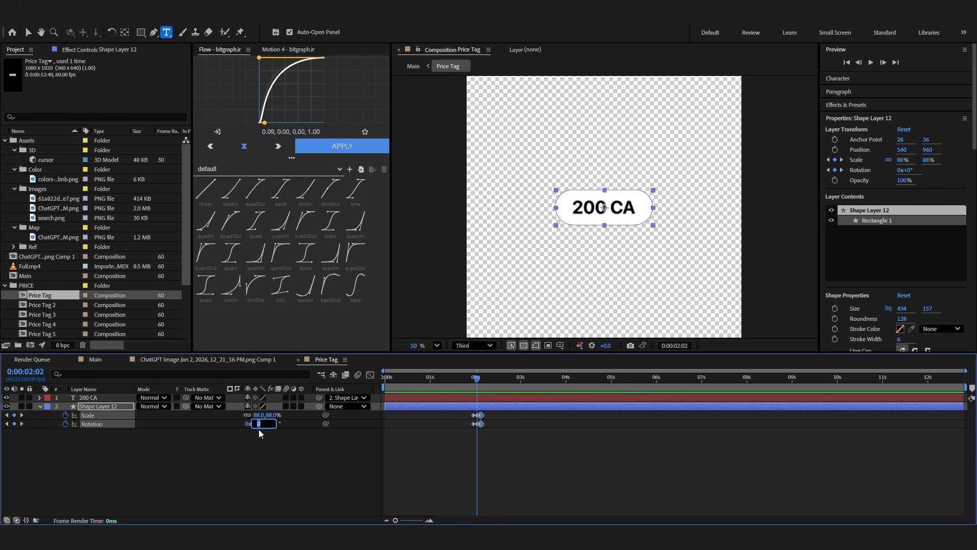
{"action": "type", "text": "5"}
{"action": "key", "text": "Return"}
{"action": "left_click", "coordinate": [299, 450]}
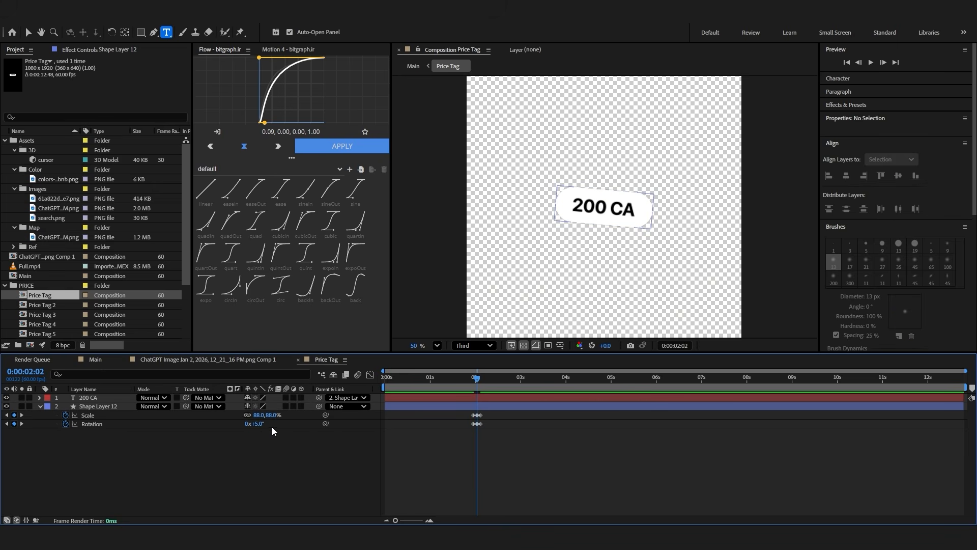
{"action": "type", "text": "72"}
{"action": "key", "text": "Return"}
{"action": "scroll", "coordinate": [648, 424], "scroll_direction": "up", "scroll_amount": 3}
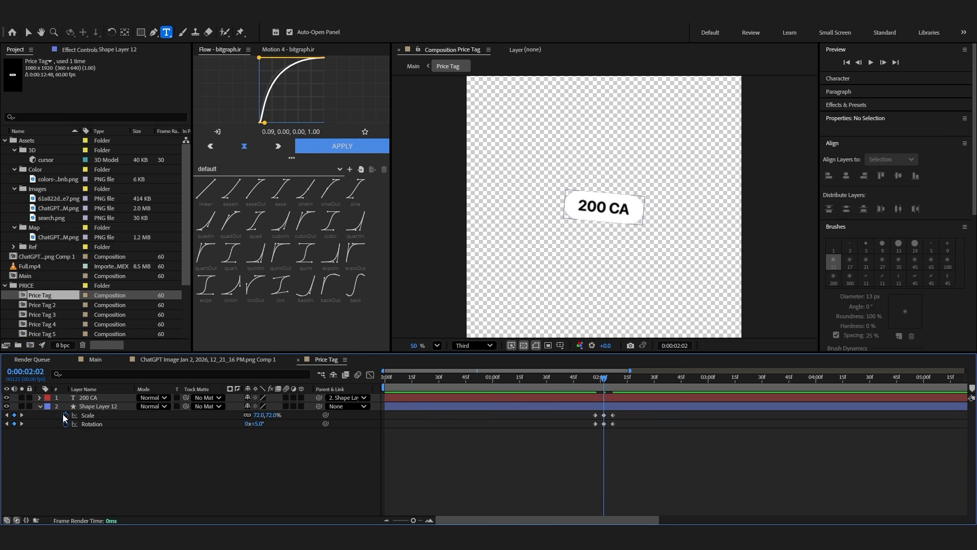
{"action": "key", "text": "space"}
Keyframe the tag rectangle's Size at 0:00:02:02, and set it to 640 by 691 at 0:00:02:52
{"action": "left_click", "coordinate": [457, 424]}
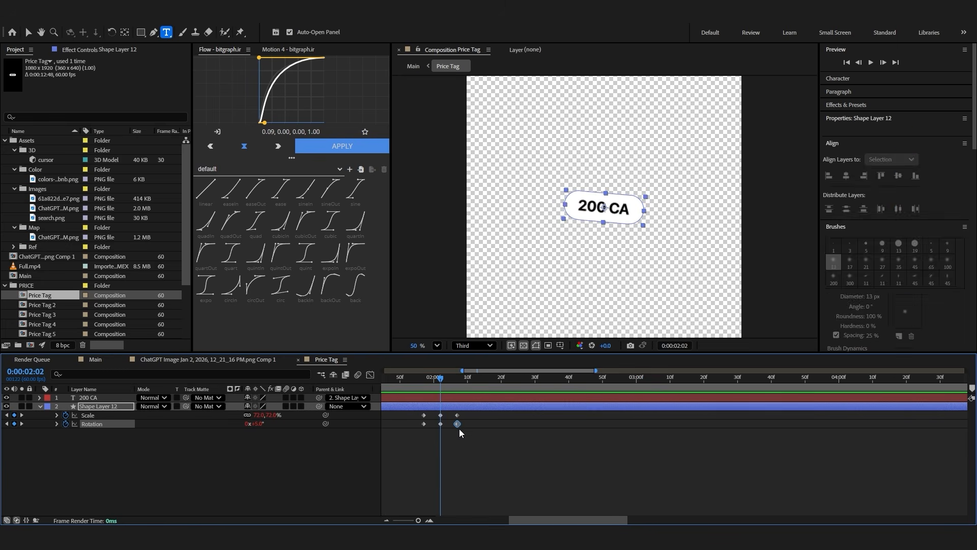
{"action": "left_click", "coordinate": [410, 430]}
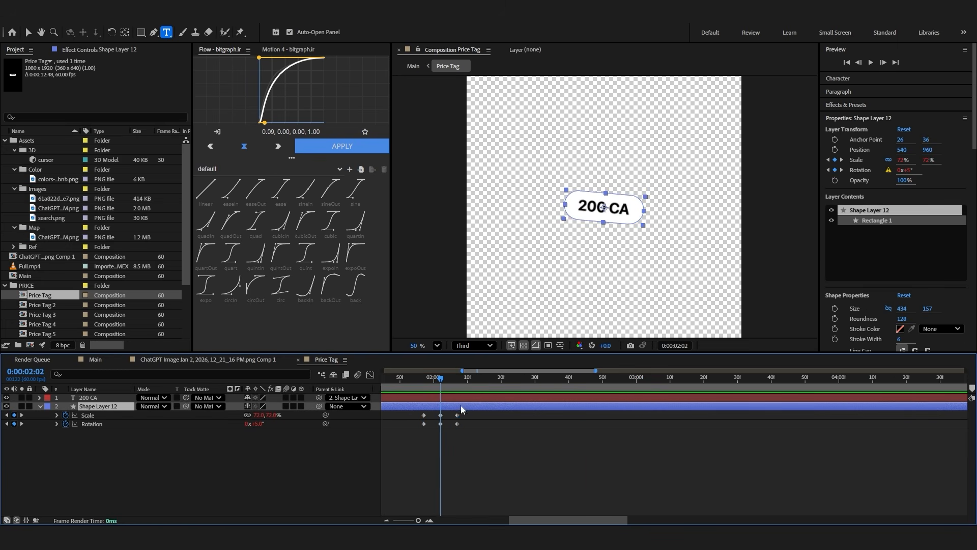
{"action": "left_click", "coordinate": [836, 308]}
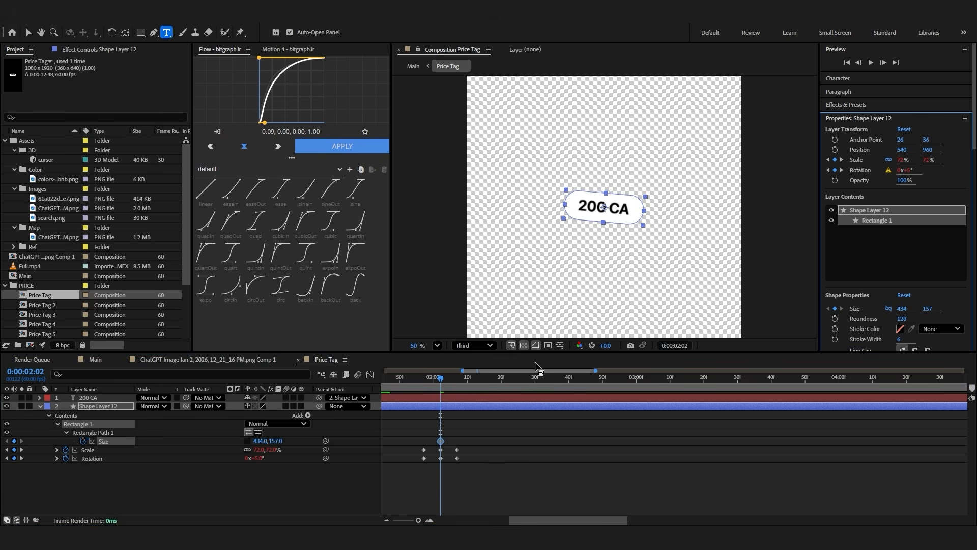
{"action": "key", "text": "shift+Page_Down"}
{"action": "key", "text": "shift+Page_Down"}
{"action": "key", "text": "shift+Page_Down"}
{"action": "key", "text": "shift+Page_Down"}
{"action": "key", "text": "shift+Page_Down"}
{"action": "left_click", "coordinate": [904, 310]}
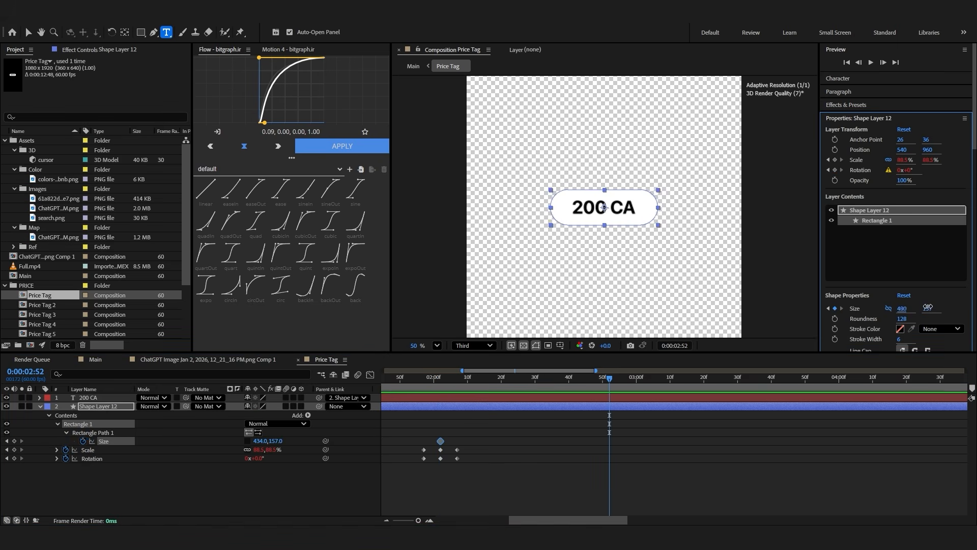
{"action": "type", "text": "640"}
{"action": "key", "text": "Tab"}
{"action": "type", "text": "691"}
{"action": "key", "text": "Return"}
Change the tag rectangle's Size at 0:00:02:52 to 763 by 763
{"action": "left_click", "coordinate": [905, 309]}
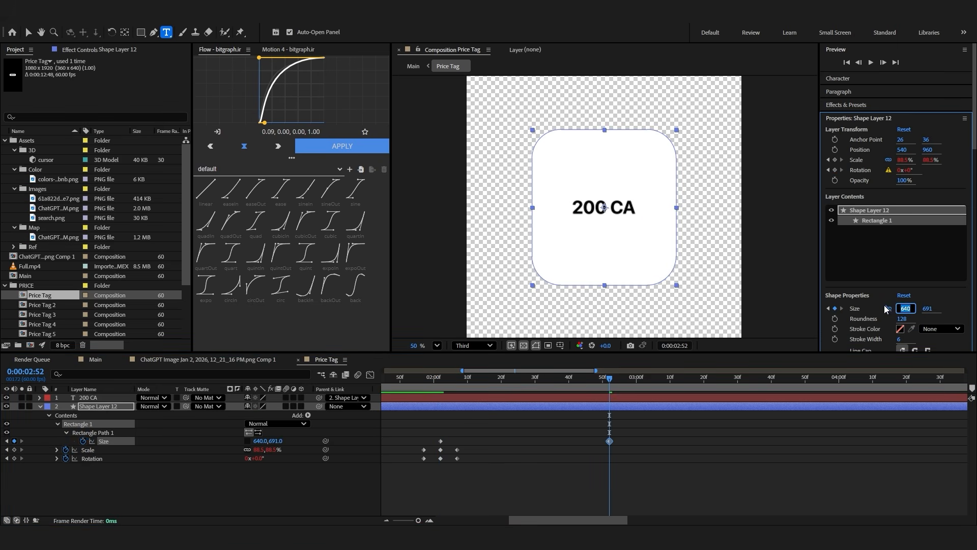
{"action": "type", "text": "640"}
{"action": "left_click", "coordinate": [745, 473]}
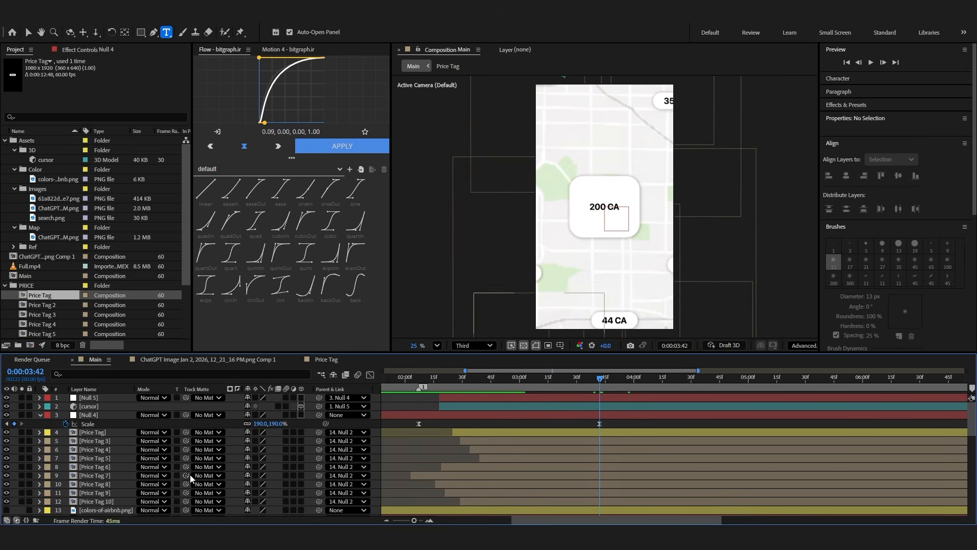
Increase Null 4's Scale at 0:00:03:42 in Main, and ease the Price Tag's Size keyframes with values 0 and 100
{"action": "left_click_drag", "start_coordinate": [275, 423], "coordinate": [296, 422]}
{"action": "double_click", "coordinate": [617, 430]}
{"action": "left_click", "coordinate": [289, 48]}
{"action": "left_click", "coordinate": [291, 50]}
{"action": "left_click_drag", "start_coordinate": [301, 216], "coordinate": [379, 215]}
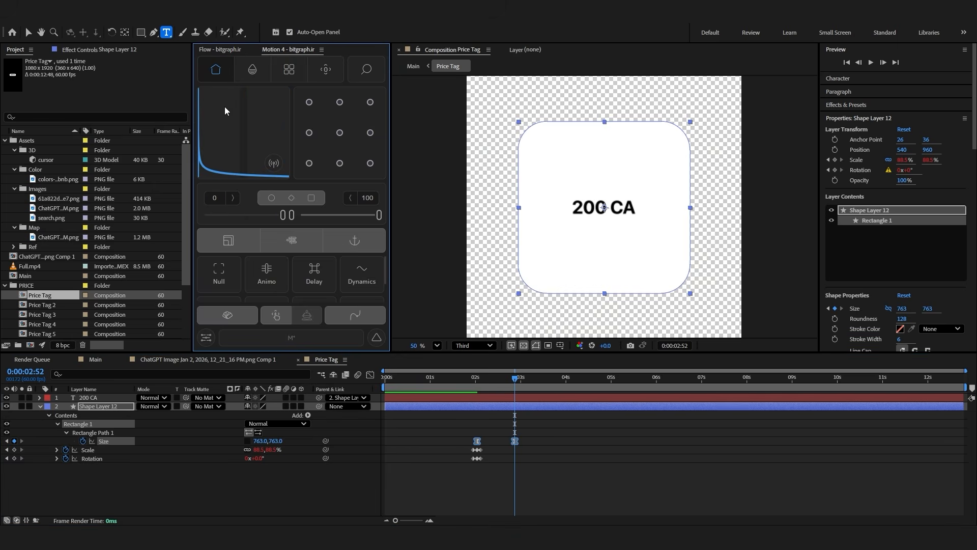
Preview the tag's expansion, re-ease its Size keyframes with the curve 0.11, 0.78, 0.21, 0.91, and check it in Main
{"action": "left_click", "coordinate": [471, 386]}
{"action": "key", "text": "space"}
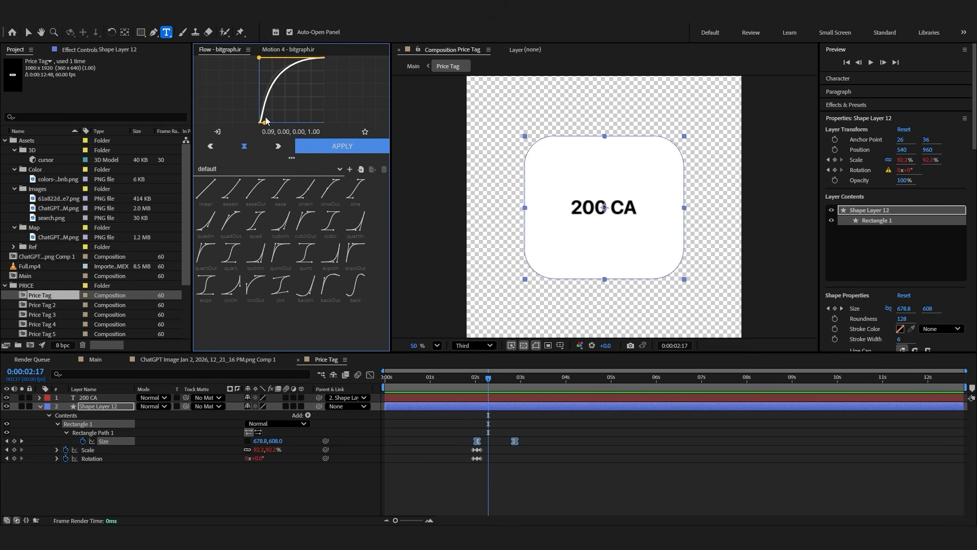
{"action": "left_click_drag", "start_coordinate": [266, 121], "coordinate": [272, 63]}
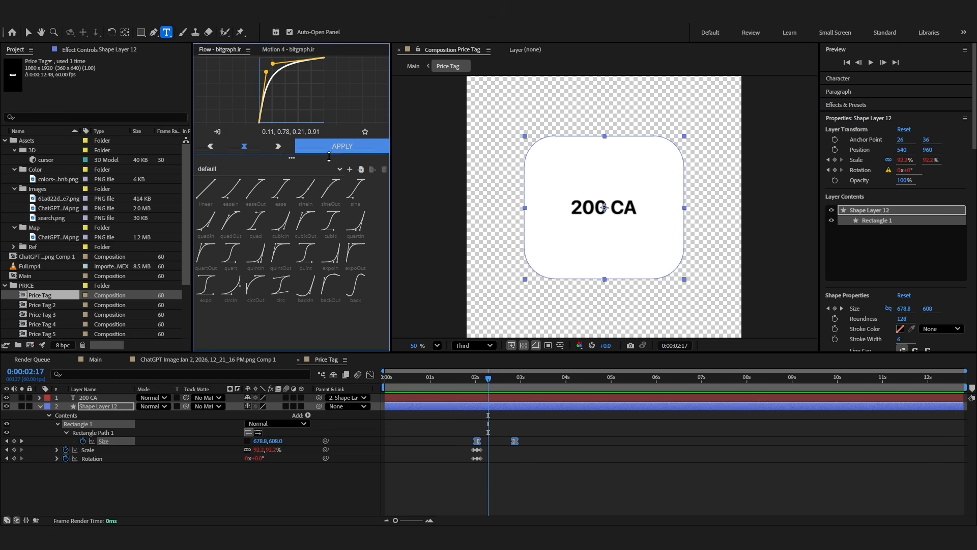
{"action": "left_click", "coordinate": [598, 482]}
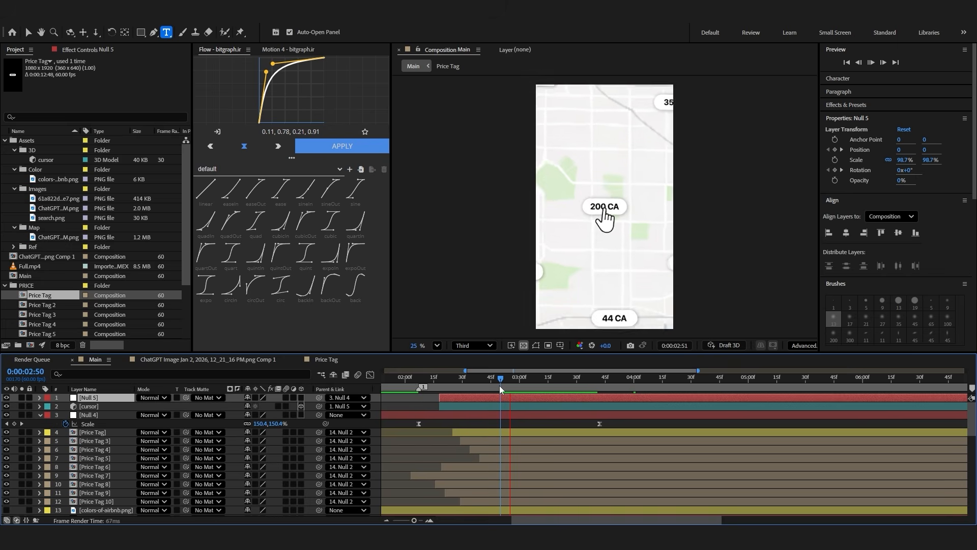
{"action": "double_click", "coordinate": [468, 432]}
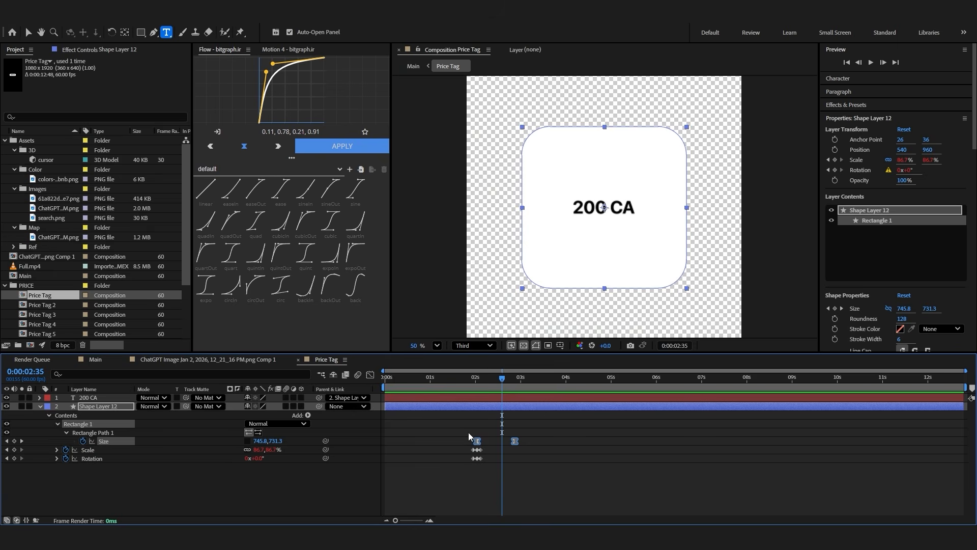
Strengthen the tag's tap at 0:00:02:02 by setting Shape Layer 12's Scale to 65% and Rotation to 10°
{"action": "left_click", "coordinate": [504, 379]}
{"action": "left_click", "coordinate": [530, 469]}
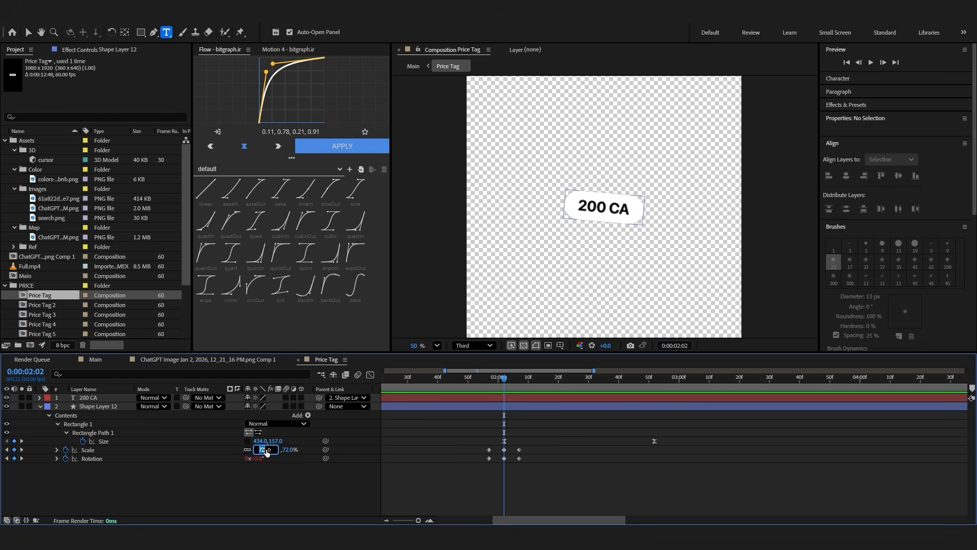
{"action": "type", "text": "65"}
{"action": "key", "text": "Return"}
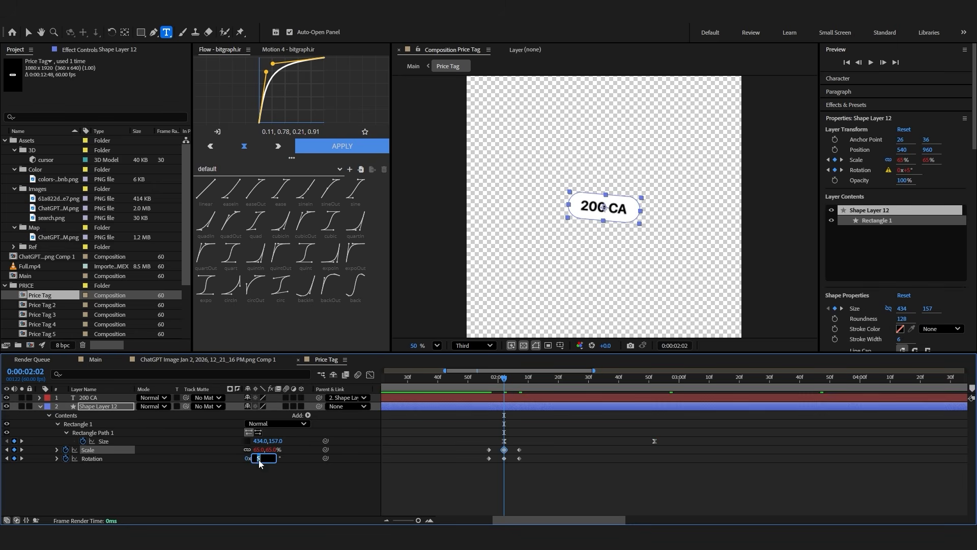
{"action": "type", "text": "10"}
{"action": "left_click", "coordinate": [539, 462]}
Trim the 200 CA text's start to 0:00:02:02, and keyframe its Position from there to 34, 144 at 0:00:02:12
{"action": "left_click", "coordinate": [522, 398]}
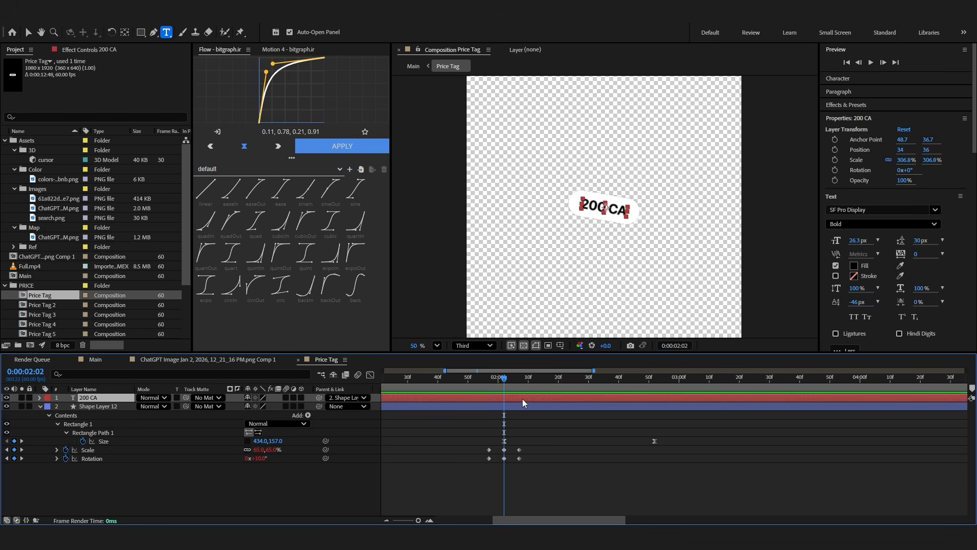
{"action": "key", "text": "alt+["}
{"action": "key", "text": "p"}
{"action": "left_click", "coordinate": [65, 406]}
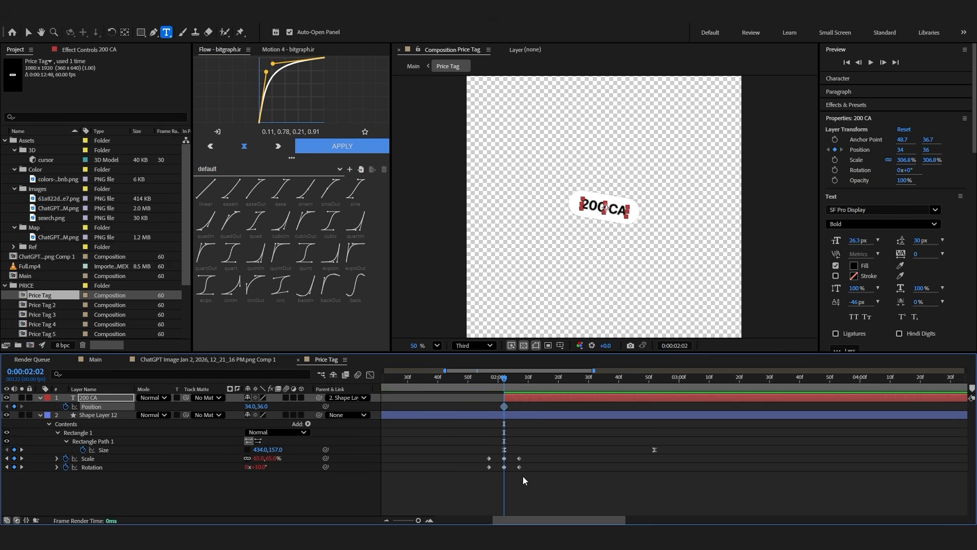
{"action": "key", "text": "shift+Page_Down"}
{"action": "left_click_drag", "start_coordinate": [262, 407], "coordinate": [319, 416]}
{"action": "left_click", "coordinate": [513, 407]}
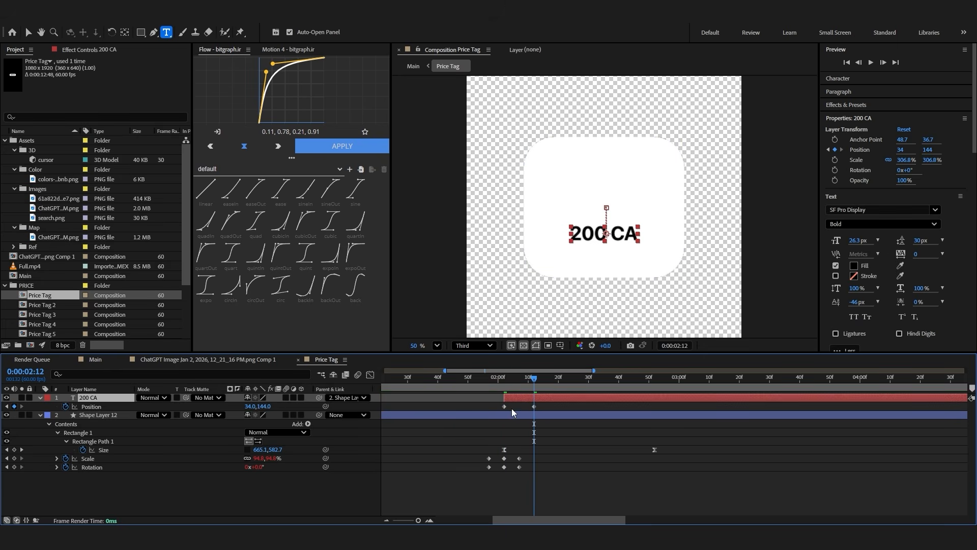
Fade out the 200 CA text with Opacity keyframes at 0:00:02:02 and 0:00:02:07
{"action": "key", "text": "shift+t"}
{"action": "left_click", "coordinate": [507, 383]}
{"action": "left_click", "coordinate": [15, 415]}
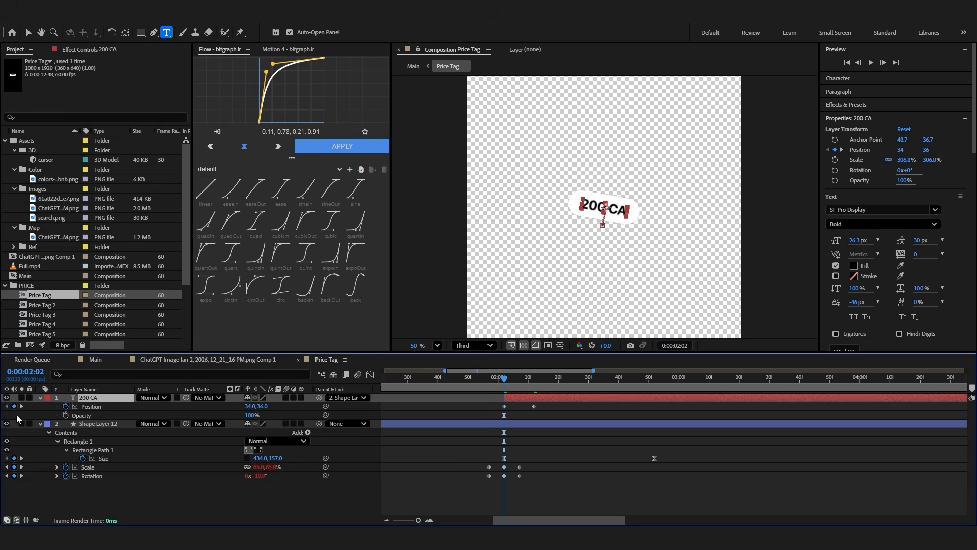
{"action": "key", "text": "Page_Down"}
{"action": "key", "text": "Page_Down"}
{"action": "key", "text": "Page_Down"}
{"action": "key", "text": "Page_Down"}
{"action": "key", "text": "Page_Down"}
{"action": "left_click", "coordinate": [14, 415]}
{"action": "left_click_drag", "start_coordinate": [251, 415], "coordinate": [199, 415]}
Ease the 200 CA text's Position keyframes, preview the motion, and return to the Main composition
{"action": "left_click_drag", "start_coordinate": [564, 402], "coordinate": [479, 407]}
{"action": "left_click", "coordinate": [329, 149]}
{"action": "left_click", "coordinate": [495, 381]}
{"action": "key", "text": "space"}
{"action": "left_click", "coordinate": [502, 386]}
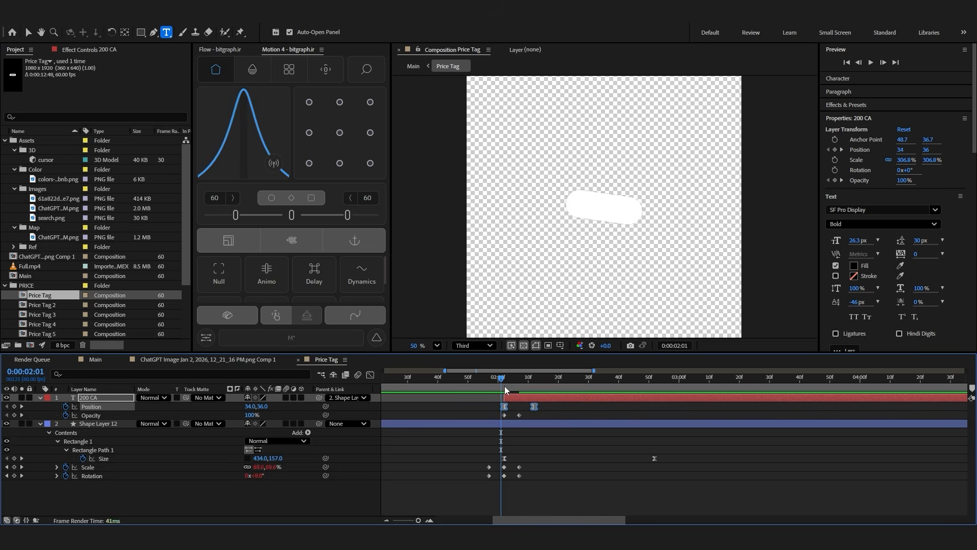
{"action": "left_click", "coordinate": [95, 359]}
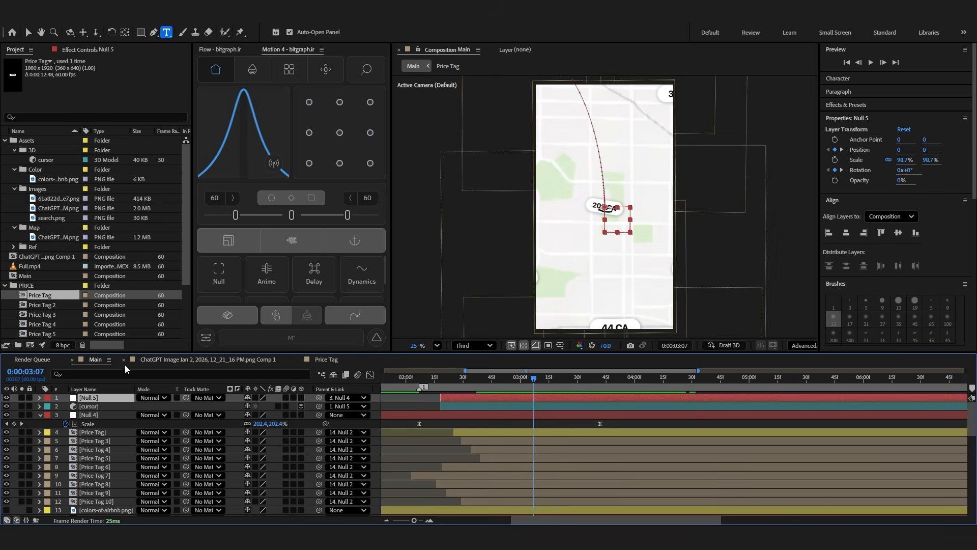
Add Full.mp4 as the top layer of the Price Tag composition and freeze it on the house card frame
{"action": "left_click", "coordinate": [314, 362]}
{"action": "left_click_drag", "start_coordinate": [31, 267], "coordinate": [340, 445]}
{"action": "right_click", "coordinate": [580, 86]}
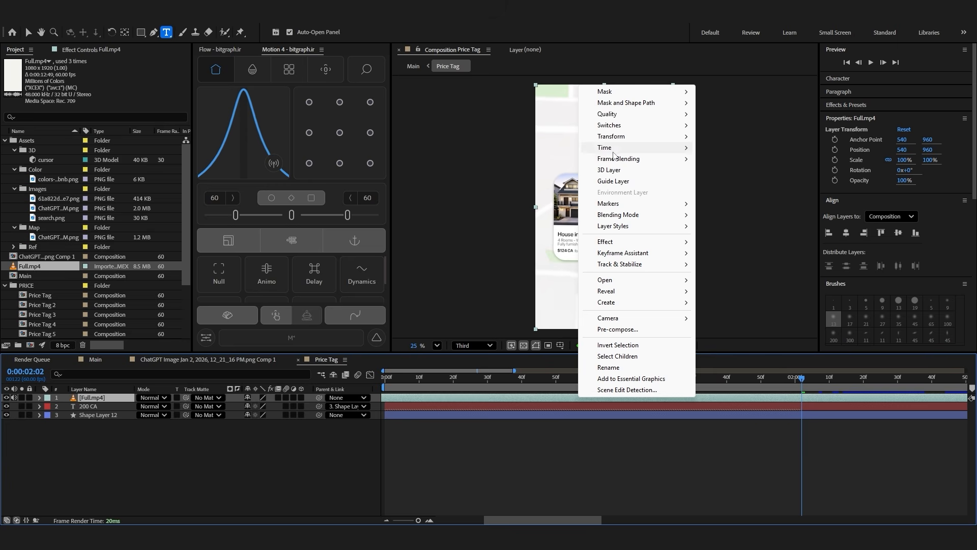
{"action": "mouse_move", "coordinate": [637, 147]}
{"action": "left_click", "coordinate": [763, 186]}
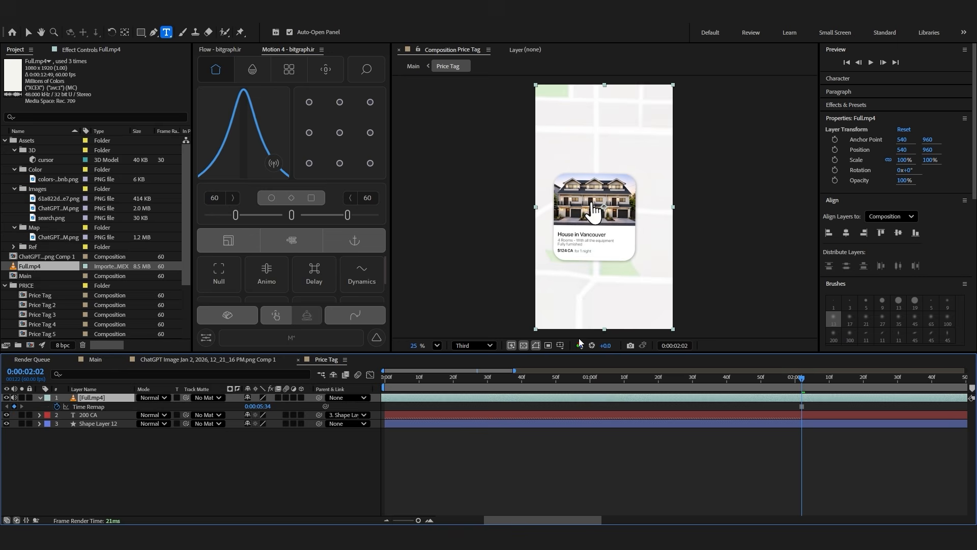
Draw a rectangular mask around the house card on the Full.mp4 layer
{"action": "left_click", "coordinate": [143, 34]}
{"action": "left_click_drag", "start_coordinate": [547, 164], "coordinate": [642, 272]}
{"action": "left_click", "coordinate": [29, 32]}
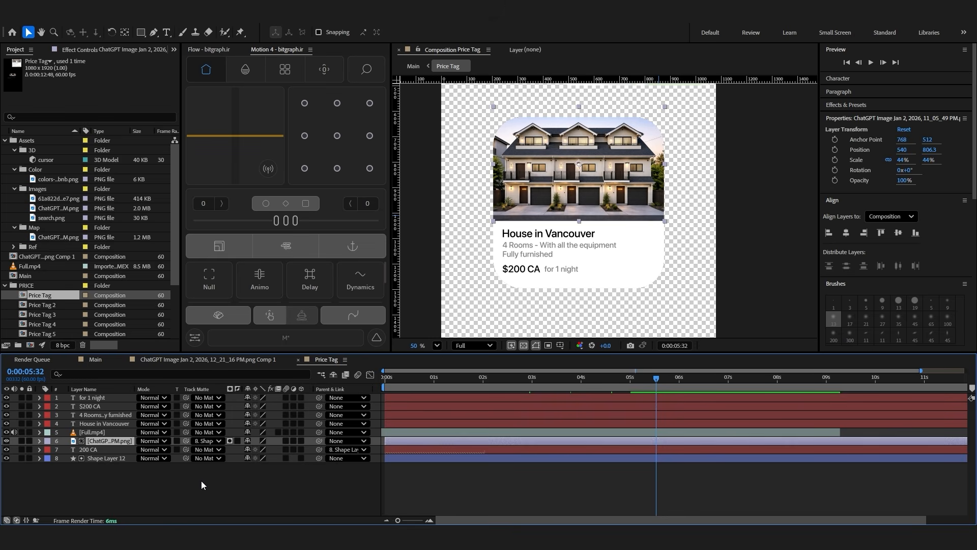
Move the house image inside the card shape to test its matte, and undo the move
{"action": "left_click", "coordinate": [198, 484]}
{"action": "left_click", "coordinate": [92, 458]}
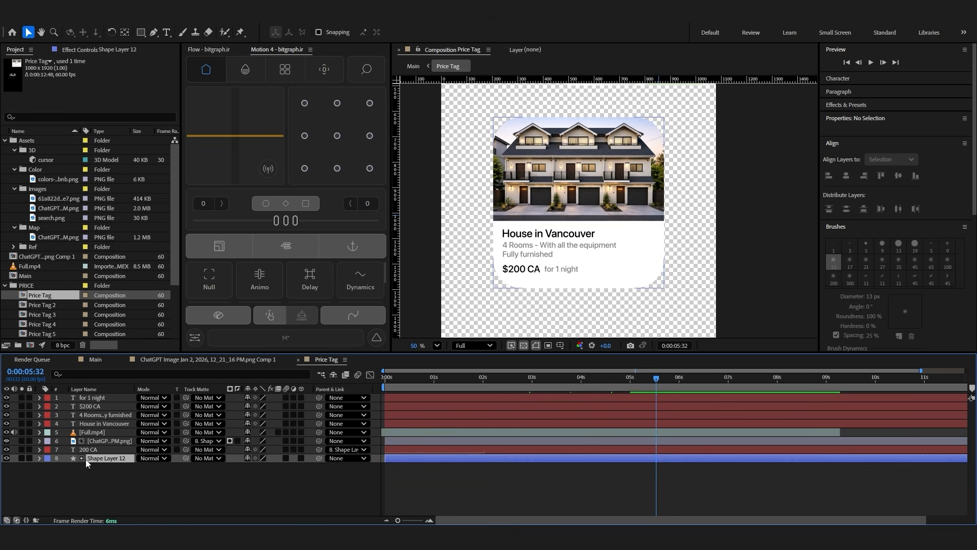
{"action": "left_click", "coordinate": [541, 166]}
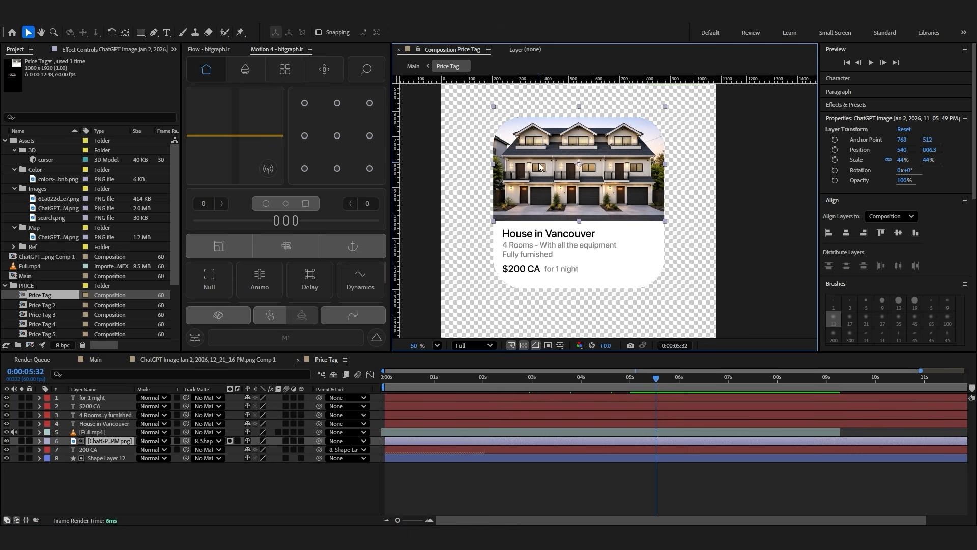
{"action": "left_click_drag", "start_coordinate": [558, 188], "coordinate": [549, 177]}
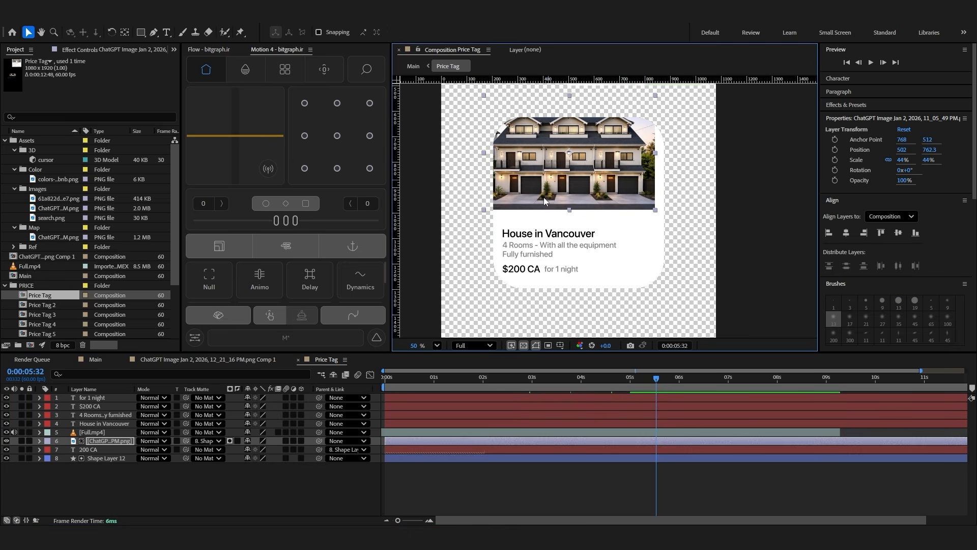
{"action": "key", "text": "ctrl+z"}
{"action": "left_click", "coordinate": [161, 479]}
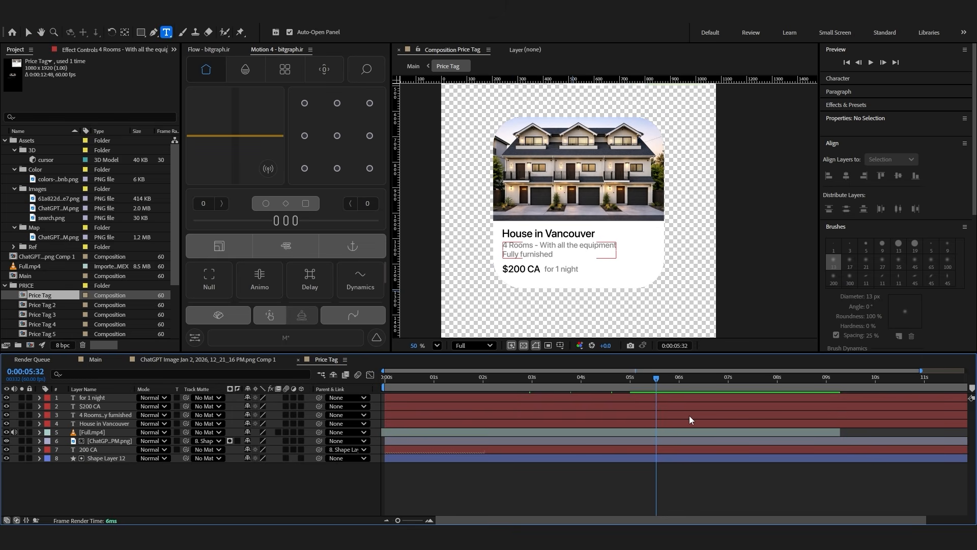
Examine the fill colour of the 4 Rooms description text
{"action": "double_click", "coordinate": [690, 415]}
{"action": "left_click", "coordinate": [848, 279]}
{"action": "left_click", "coordinate": [798, 503]}
{"action": "left_click", "coordinate": [759, 413]}
{"action": "double_click", "coordinate": [760, 416]}
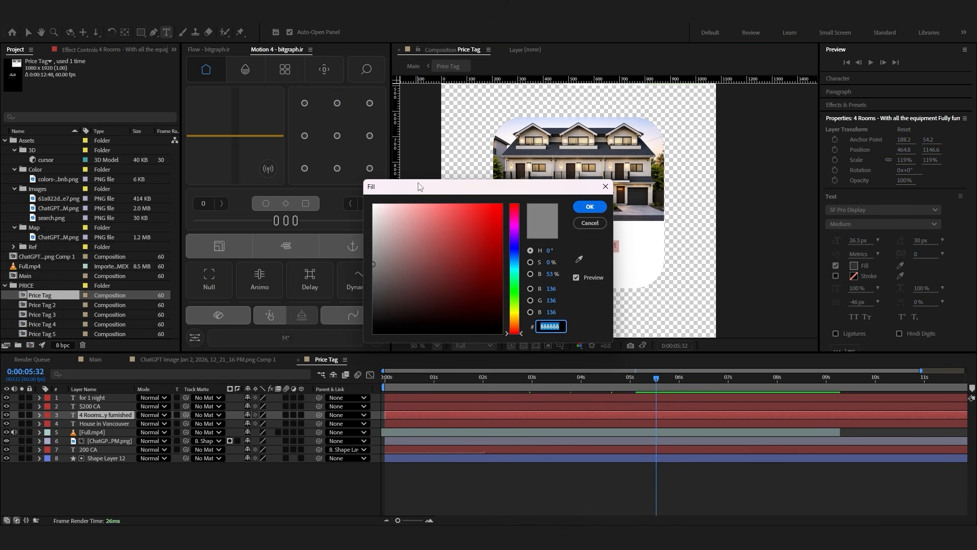
{"action": "left_click_drag", "start_coordinate": [419, 186], "coordinate": [299, 124]}
{"action": "left_click", "coordinate": [470, 144]}
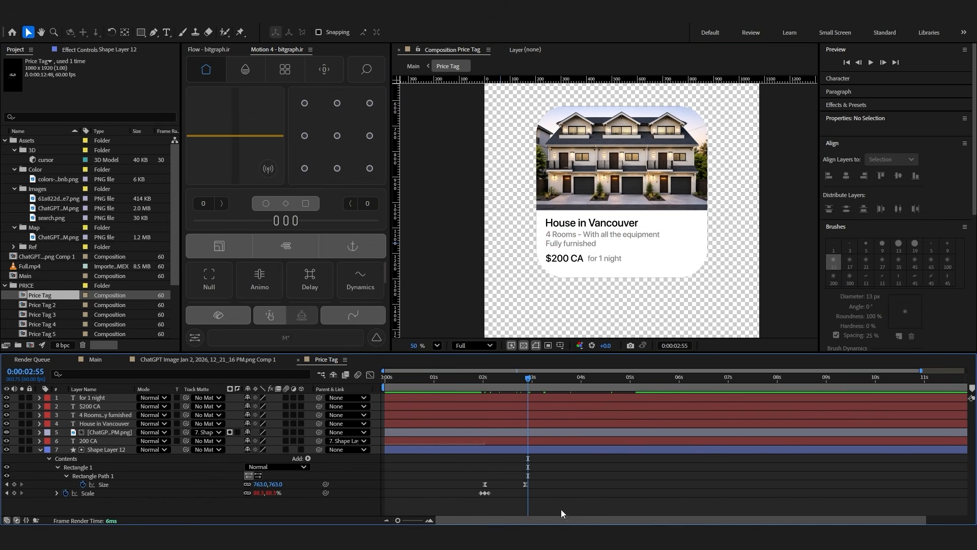
Set Shape Layer 12 as the track matte of the four card text layers
{"action": "mouse_move", "coordinate": [517, 386]}
{"action": "left_mouse_down"}
{"action": "mouse_move", "coordinate": [481, 391]}
{"action": "mouse_move", "coordinate": [508, 402]}
{"action": "left_mouse_up"}
{"action": "left_click", "coordinate": [528, 387]}
{"action": "left_click", "coordinate": [511, 425]}
{"action": "left_click", "coordinate": [510, 399], "text": "shift"}
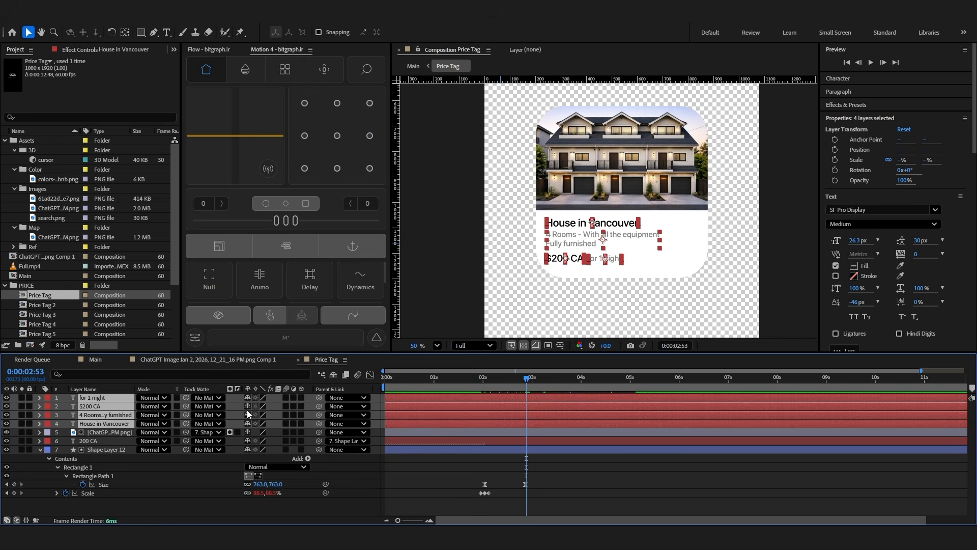
{"action": "left_click_drag", "start_coordinate": [184, 407], "coordinate": [101, 450]}
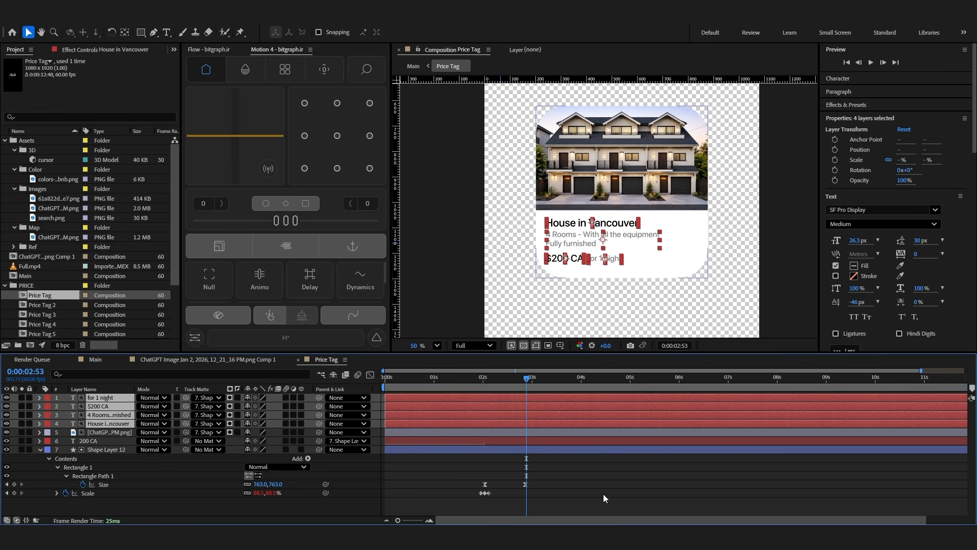
{"action": "key", "text": "F2"}
Split the four text layers and the house image at 0:00:02:52 and remove their earlier halves
{"action": "mouse_move", "coordinate": [527, 386]}
{"action": "left_mouse_down"}
{"action": "mouse_move", "coordinate": [486, 388]}
{"action": "mouse_move", "coordinate": [526, 387]}
{"action": "left_mouse_up"}
{"action": "left_click", "coordinate": [511, 432]}
{"action": "left_click", "coordinate": [511, 399], "text": "shift"}
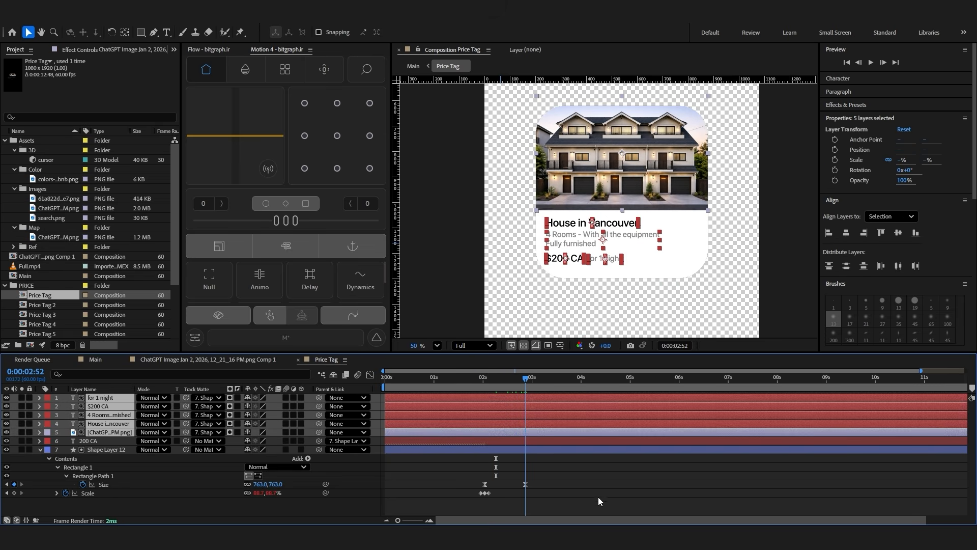
{"action": "key", "text": "ctrl+shift+d"}
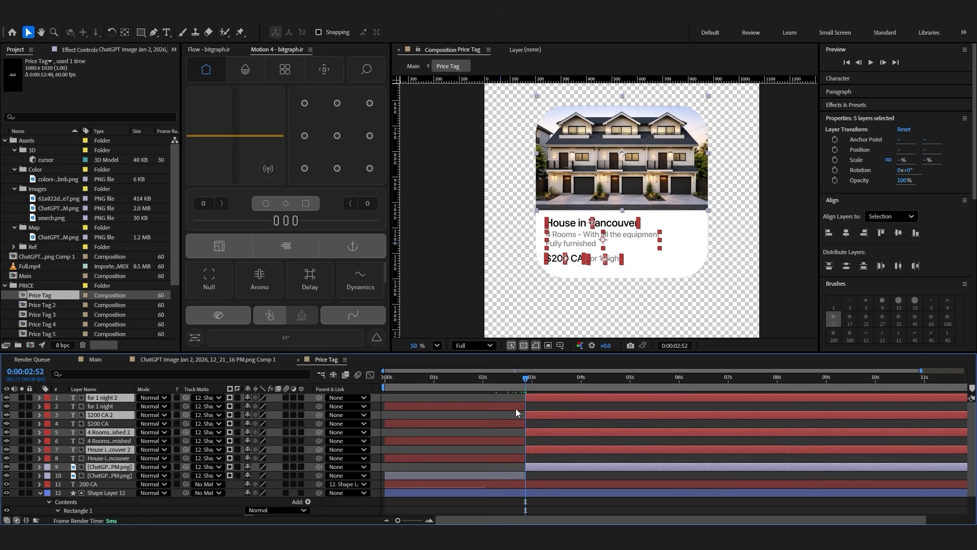
{"action": "key", "text": "ctrl+shift+a"}
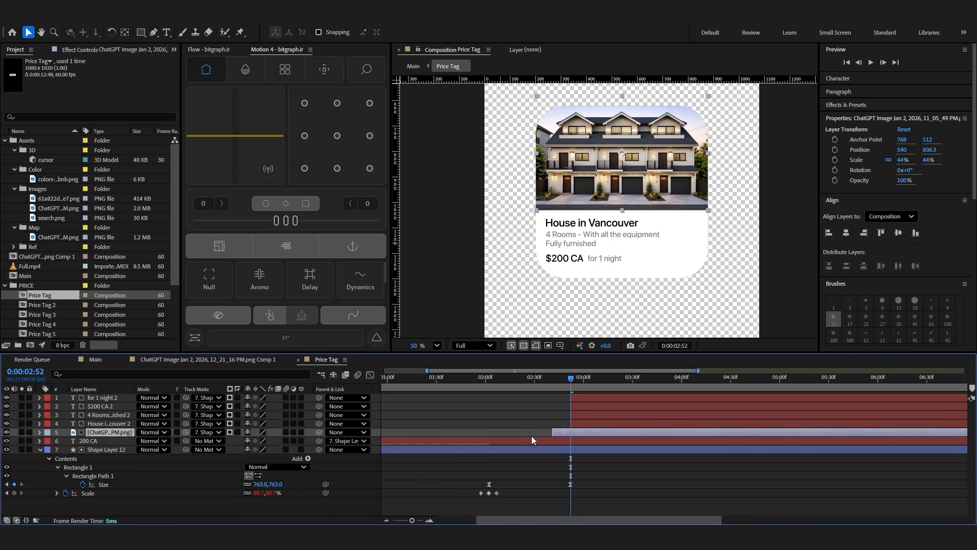
Extend the start of the house image layer back to 0:00:02:02
{"action": "left_click", "coordinate": [489, 384]}
{"action": "left_click_drag", "start_coordinate": [498, 431], "coordinate": [509, 432]}
{"action": "left_click", "coordinate": [522, 469]}
{"action": "left_click", "coordinate": [494, 450]}
{"action": "left_click", "coordinate": [493, 433]}
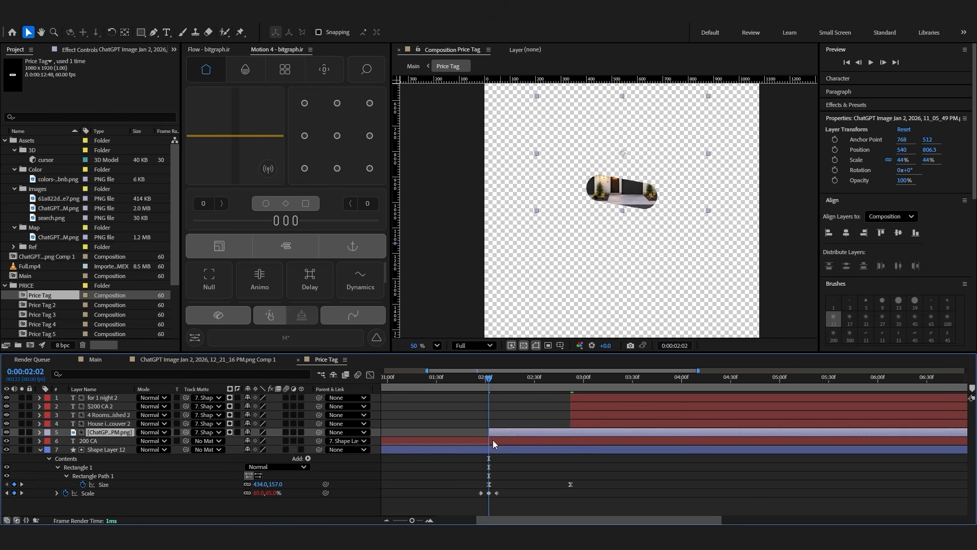
Keyframe the house image's Position from 540, 341.3 at 0:00:02:02 to 540, 806.3 at 0:00:02:52
{"action": "key", "text": "alt+shift+p"}
{"action": "left_click_drag", "start_coordinate": [566, 371], "coordinate": [569, 371]}
{"action": "left_click", "coordinate": [563, 379]}
{"action": "key", "text": "alt+shift+p"}
{"action": "key", "text": "j"}
{"action": "key", "text": "j"}
{"action": "left_click_drag", "start_coordinate": [269, 442], "coordinate": [3, 477]}
{"action": "left_click", "coordinate": [481, 480]}
Apply the Flow curve 0.11, 0.78, 0.21, 0.91 to the house image's Position keyframes
{"action": "left_click_drag", "start_coordinate": [484, 382], "coordinate": [555, 388]}
{"action": "left_click_drag", "start_coordinate": [575, 486], "coordinate": [438, 492]}
{"action": "left_click", "coordinate": [209, 50]}
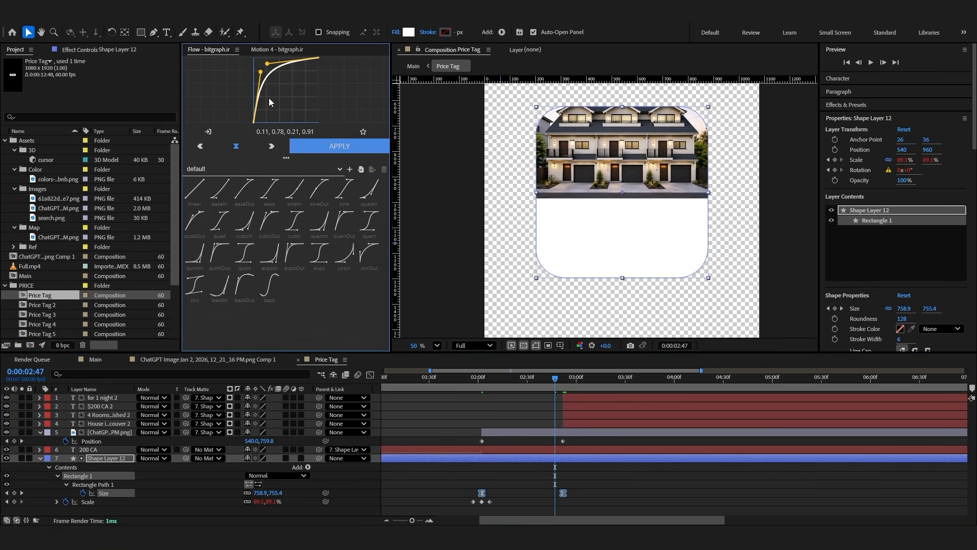
{"action": "left_click", "coordinate": [276, 51]}
{"action": "left_click_drag", "start_coordinate": [590, 464], "coordinate": [473, 436]}
{"action": "left_click", "coordinate": [208, 49]}
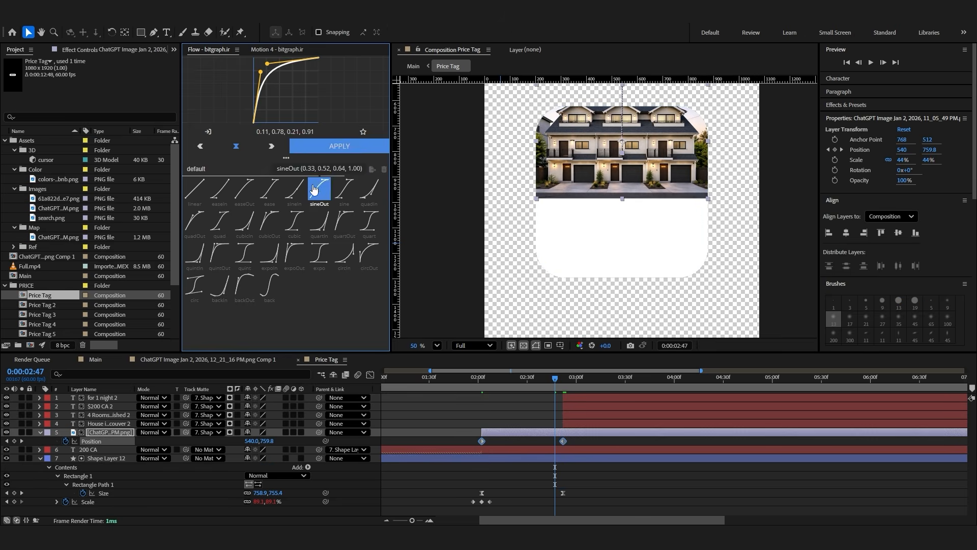
{"action": "left_click", "coordinate": [314, 147]}
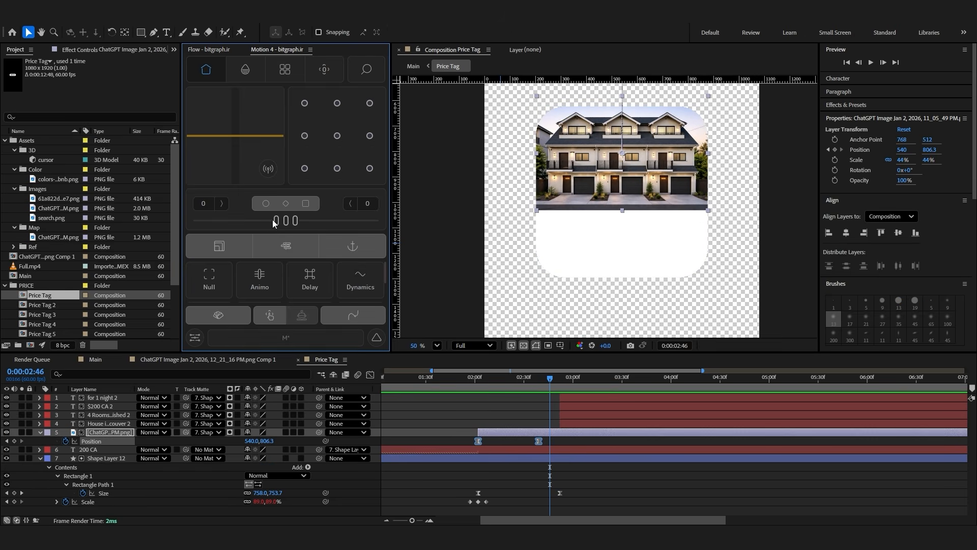
Set the house image's Position easing to 0 outgoing and 100 incoming in Motion, and adjust its end keyframe's timing
{"action": "left_click_drag", "start_coordinate": [276, 221], "coordinate": [110, 222]}
{"action": "left_click_drag", "start_coordinate": [296, 221], "coordinate": [407, 222]}
{"action": "left_click_drag", "start_coordinate": [539, 440], "coordinate": [542, 441]}
{"action": "left_click", "coordinate": [288, 222]}
{"action": "left_click_drag", "start_coordinate": [483, 387], "coordinate": [576, 447]}
{"action": "left_click", "coordinate": [553, 440]}
Preview the house image sliding into the expanding card
{"action": "left_click", "coordinate": [470, 379]}
{"action": "key", "text": "space"}
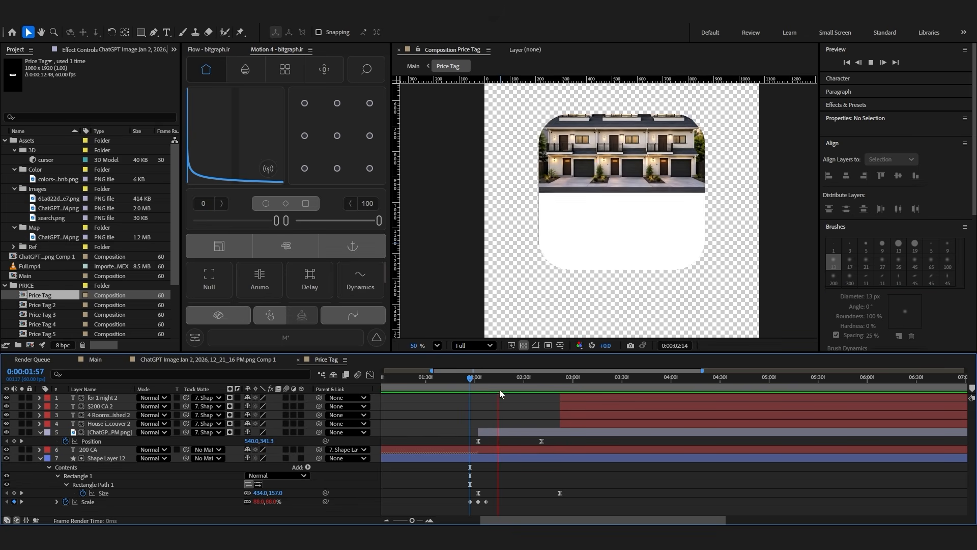
{"action": "key", "text": "space"}
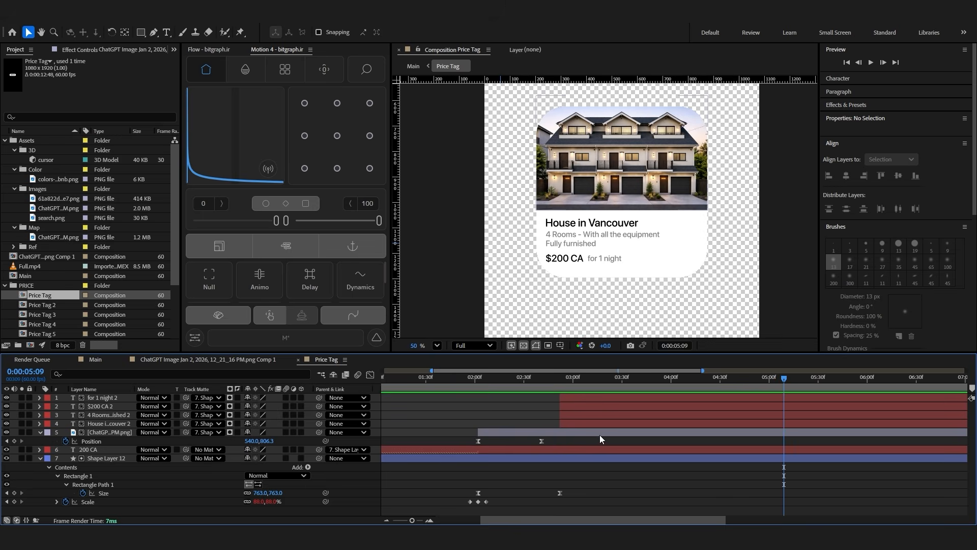
Parent the four card text layers and the house image to Shape Layer 12 and preview the motion
{"action": "left_click", "coordinate": [599, 433]}
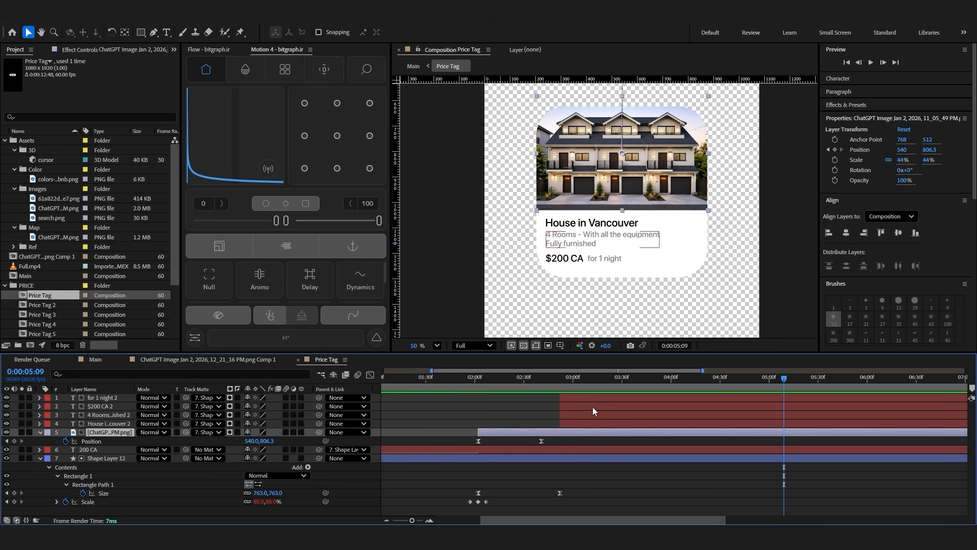
{"action": "left_click", "coordinate": [592, 399], "text": "shift"}
{"action": "left_click_drag", "start_coordinate": [320, 398], "coordinate": [109, 457]}
{"action": "left_click", "coordinate": [573, 492]}
{"action": "left_click", "coordinate": [479, 400]}
{"action": "left_click_drag", "start_coordinate": [473, 384], "coordinate": [465, 402]}
{"action": "key", "text": "space"}
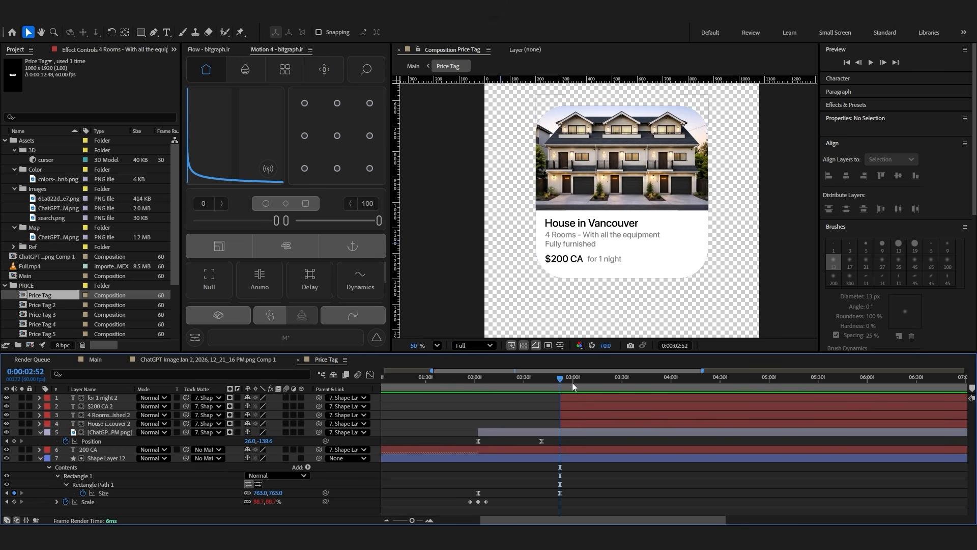
Split the 4 Rooms description text into Lines with TextExploder, ordered Top to Bottom with the original deleted
{"action": "left_click", "coordinate": [579, 406]}
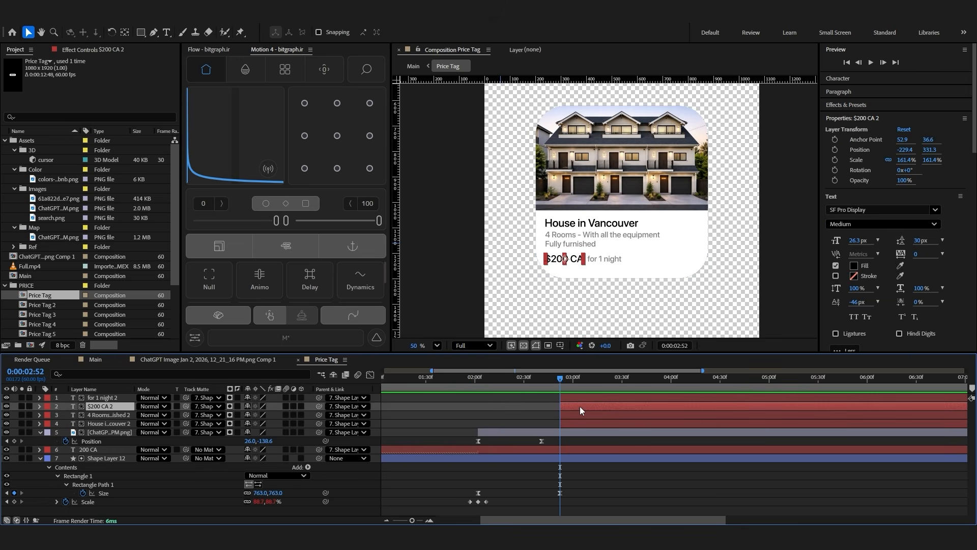
{"action": "left_click", "coordinate": [607, 482]}
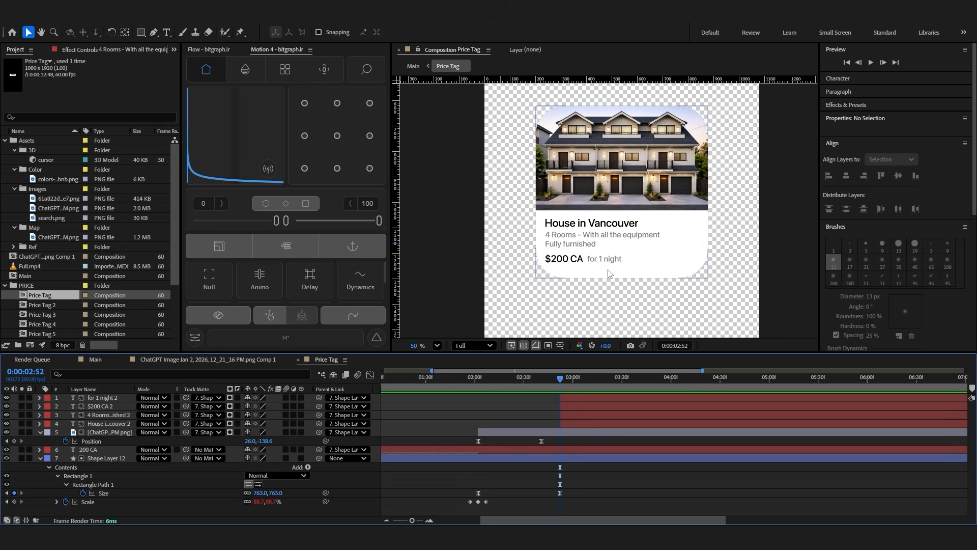
{"action": "left_click", "coordinate": [605, 242]}
{"action": "left_click", "coordinate": [193, 24]}
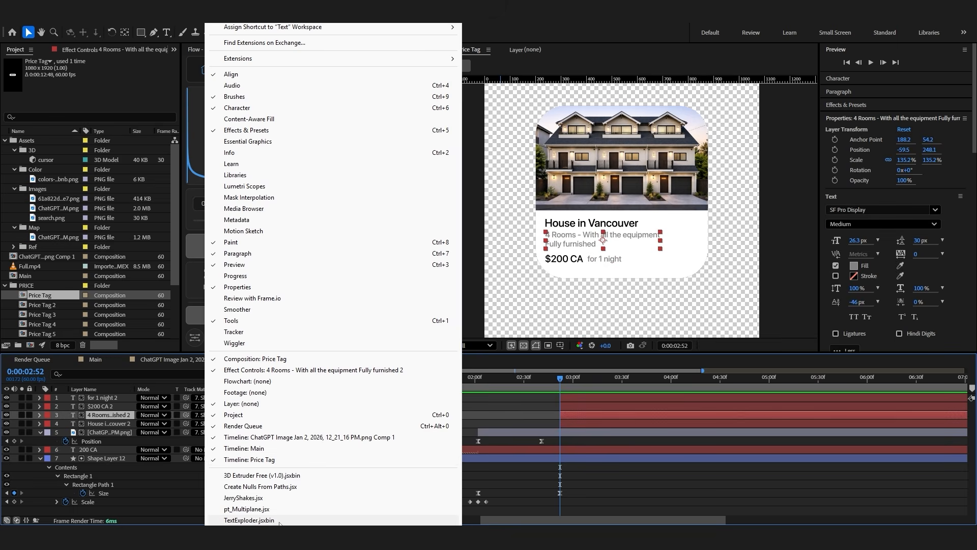
{"action": "left_click", "coordinate": [249, 520]}
{"action": "left_click", "coordinate": [128, 93]}
{"action": "left_click", "coordinate": [131, 126]}
{"action": "left_click", "coordinate": [138, 149]}
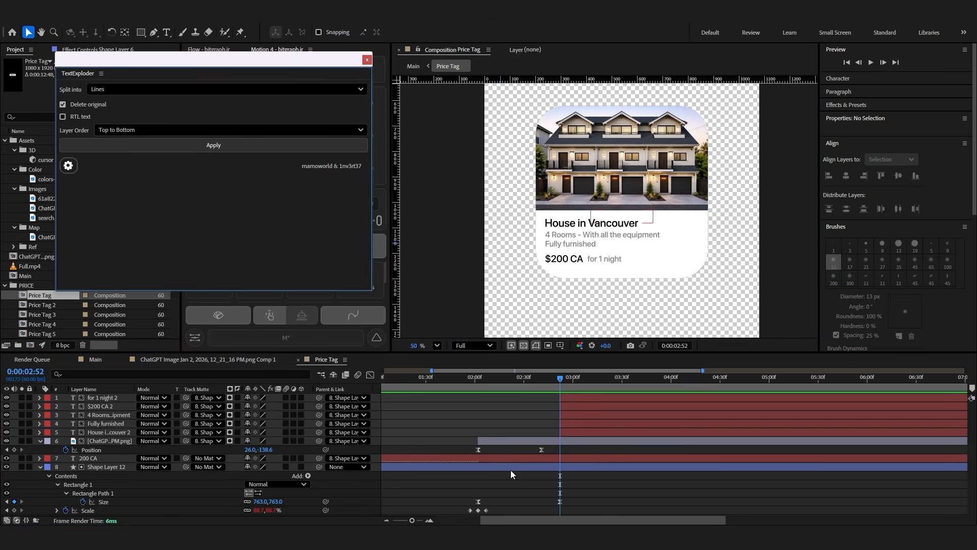
{"action": "left_click", "coordinate": [368, 59]}
{"action": "left_click", "coordinate": [577, 415]}
{"action": "left_click", "coordinate": [574, 409]}
{"action": "left_click", "coordinate": [573, 417]}
{"action": "left_click", "coordinate": [574, 423]}
{"action": "left_click", "coordinate": [575, 415]}
{"action": "left_click", "coordinate": [575, 423]}
{"action": "left_click", "coordinate": [577, 416]}
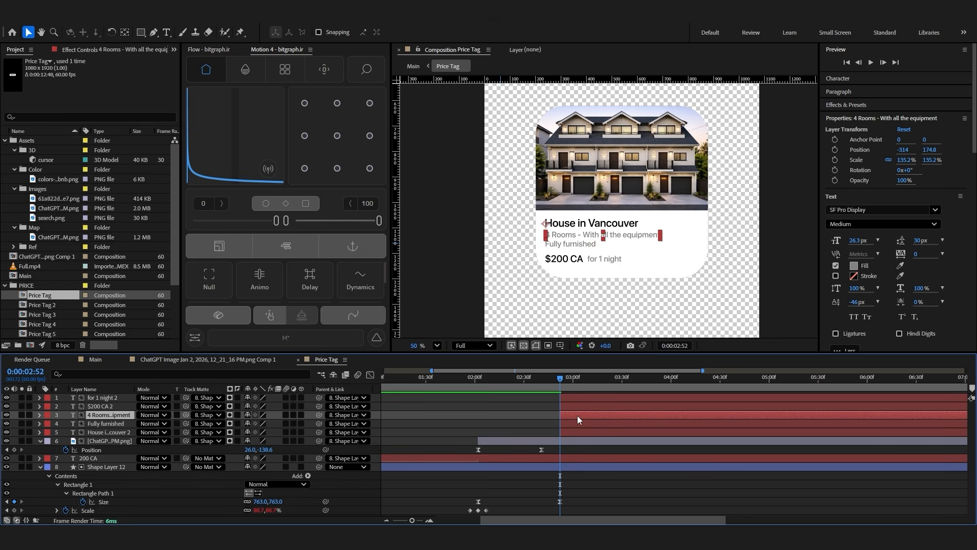
Keyframe the five text layers' Position at 0:00:02:52 and a few frames after it, starting 50 px below their resting places
{"action": "left_click", "coordinate": [567, 397]}
{"action": "left_click", "coordinate": [570, 434], "text": "shift"}
{"action": "key", "text": "p"}
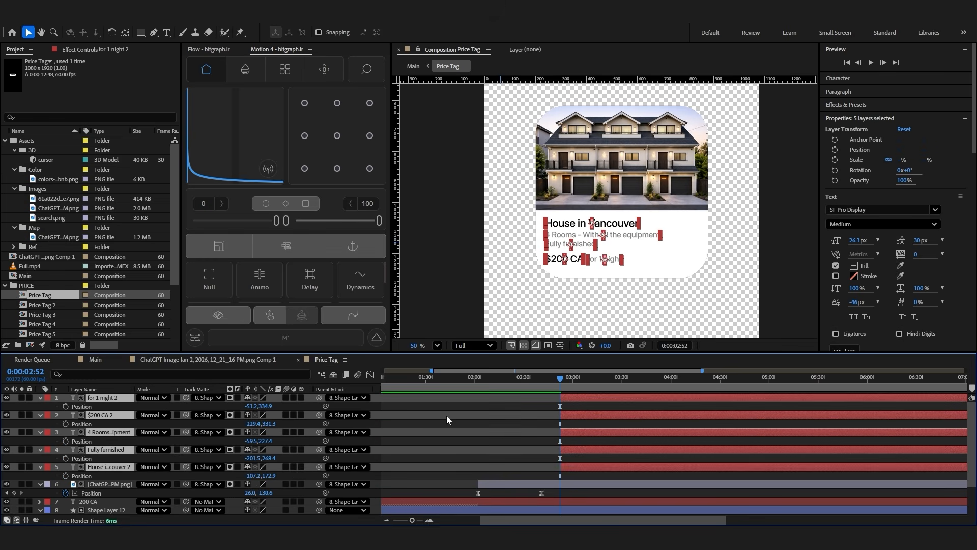
{"action": "left_click", "coordinate": [66, 407]}
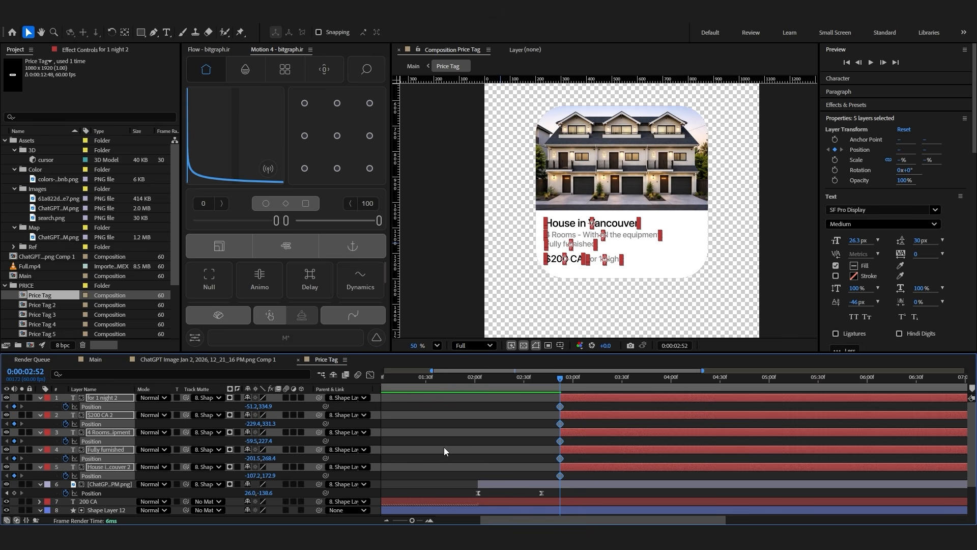
{"action": "left_click_drag", "start_coordinate": [267, 406], "coordinate": [287, 407]}
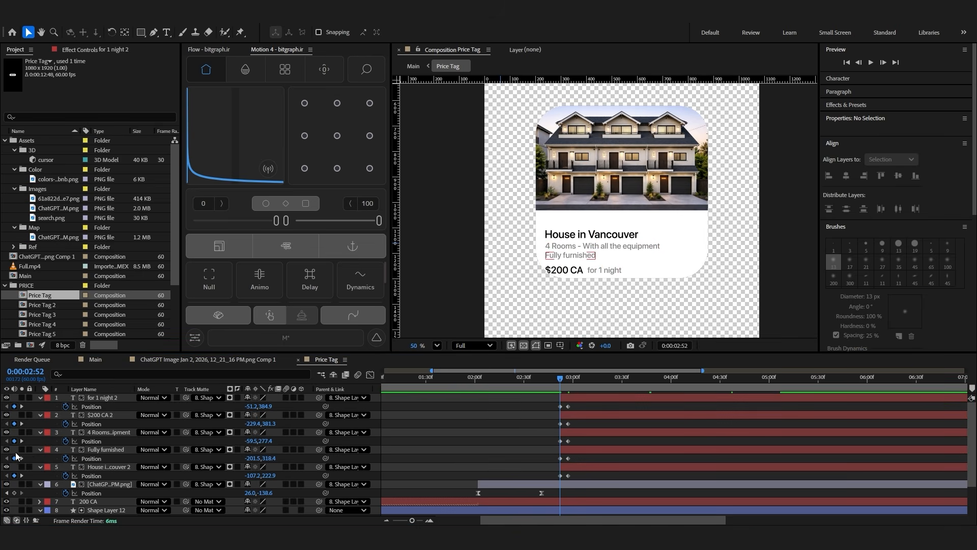
Paste a bounce expression with amp .04 and freq 1.8 onto the text layers' Position and lower their starting keyframes, for 1 night to Y 432.9
{"action": "left_click", "coordinate": [66, 407], "text": "alt"}
{"action": "key", "text": "ctrl+v"}
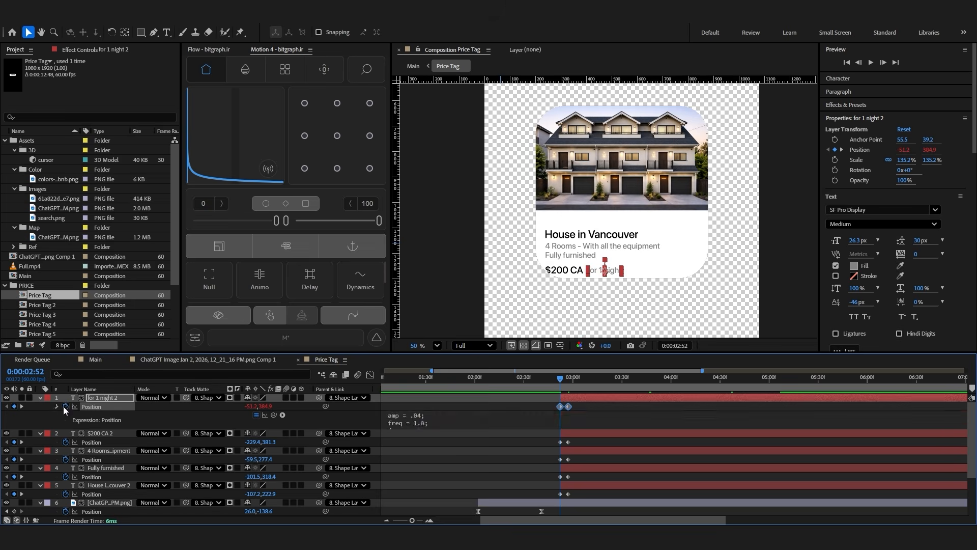
{"action": "left_click", "coordinate": [56, 407]}
{"action": "left_click", "coordinate": [521, 427]}
{"action": "key", "text": "space"}
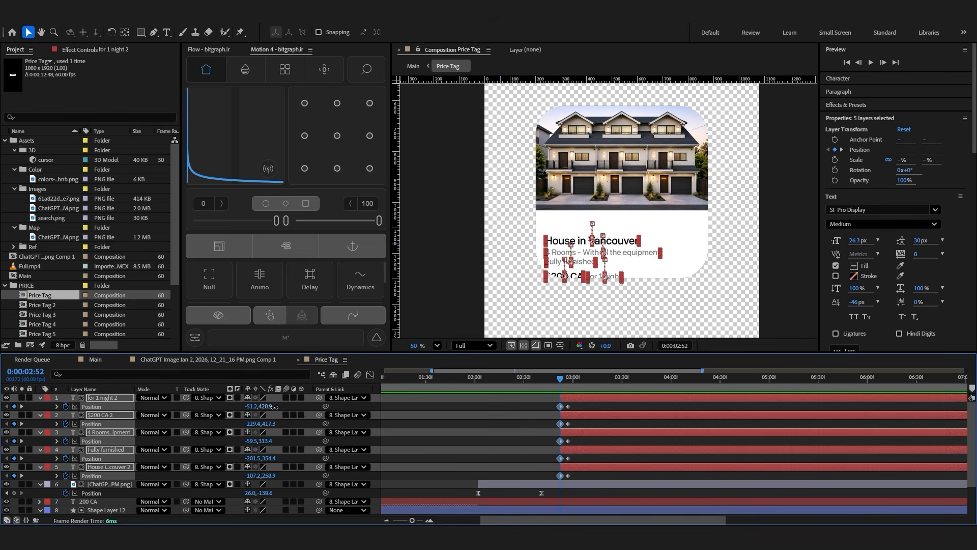
{"action": "left_click_drag", "start_coordinate": [267, 407], "coordinate": [277, 406]}
{"action": "left_click", "coordinate": [513, 432]}
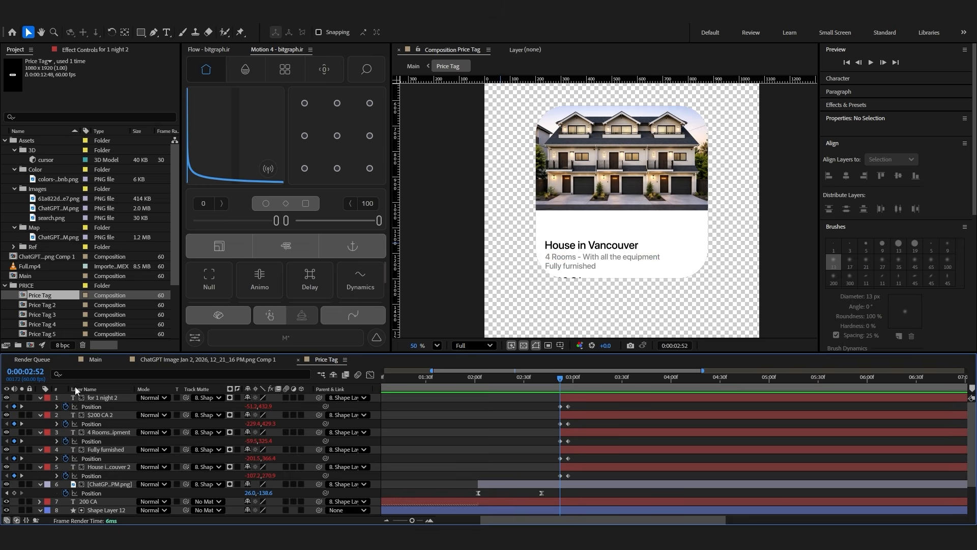
Set amp to .03 and freq to 1.3 in the for 1 night layer's Position expression
{"action": "left_click", "coordinate": [57, 407]}
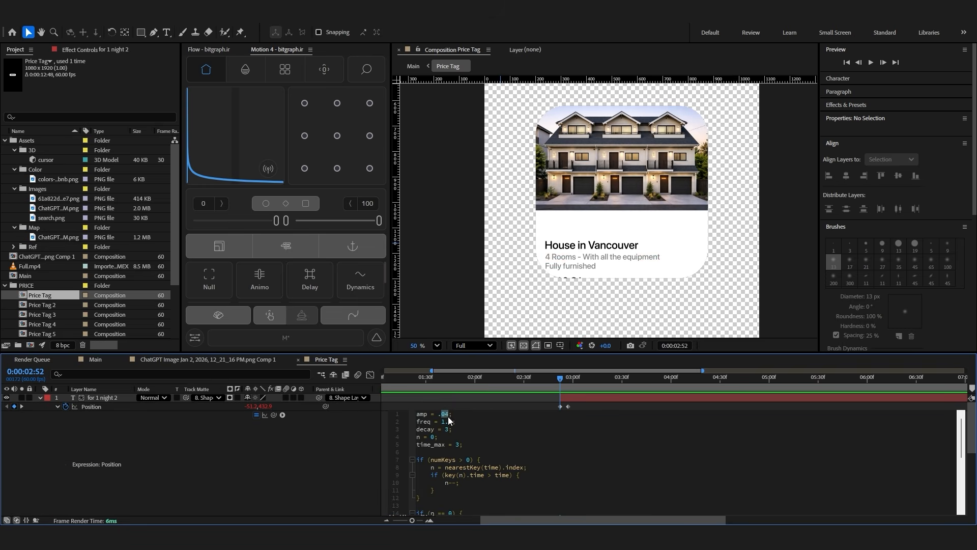
{"action": "key", "text": "BackSpace"}
{"action": "type", "text": "3"}
{"action": "left_click", "coordinate": [452, 421]}
{"action": "key", "text": "BackSpace"}
{"action": "type", "text": "3"}
{"action": "left_click", "coordinate": [57, 407]}
{"action": "left_click", "coordinate": [57, 406]}
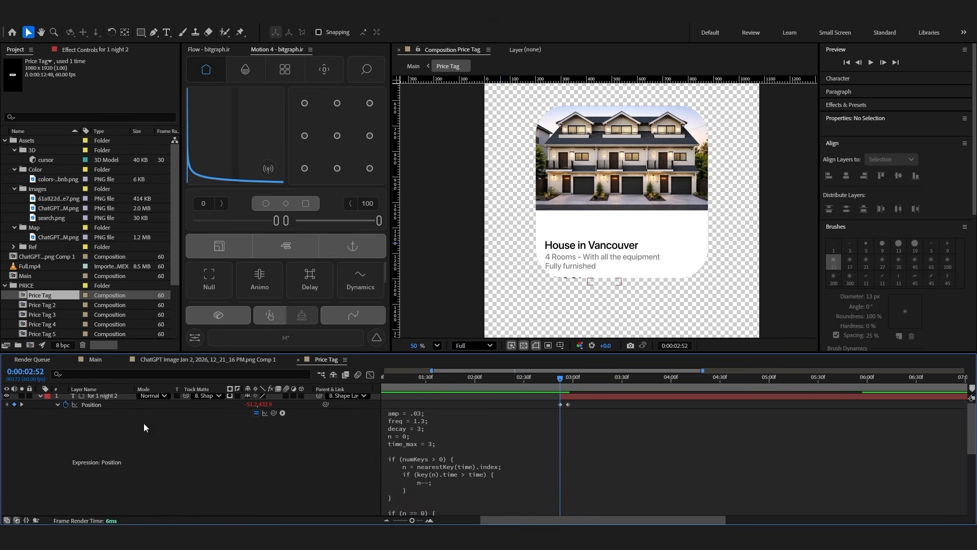
Copy the edited Position expression onto the $200 CA text layer and preview the text motion
{"action": "left_click", "coordinate": [463, 463]}
{"action": "left_click", "coordinate": [57, 404]}
{"action": "left_click", "coordinate": [57, 421]}
{"action": "left_click", "coordinate": [482, 439]}
{"action": "key", "text": "ctrl+v"}
{"action": "left_click", "coordinate": [57, 421]}
{"action": "left_click", "coordinate": [533, 381]}
{"action": "key", "text": "space"}
Shift the text layers to start at 0:00:02:12, stagger them from House in Vancouver to for 1 night, and preview the result
{"action": "left_click_drag", "start_coordinate": [584, 399], "coordinate": [518, 399]}
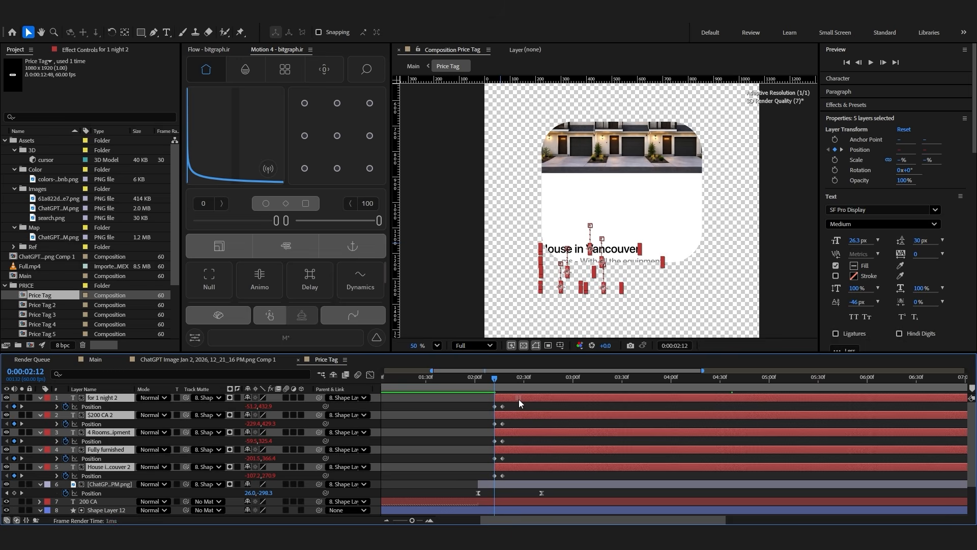
{"action": "key", "text": "="}
{"action": "left_click", "coordinate": [478, 420]}
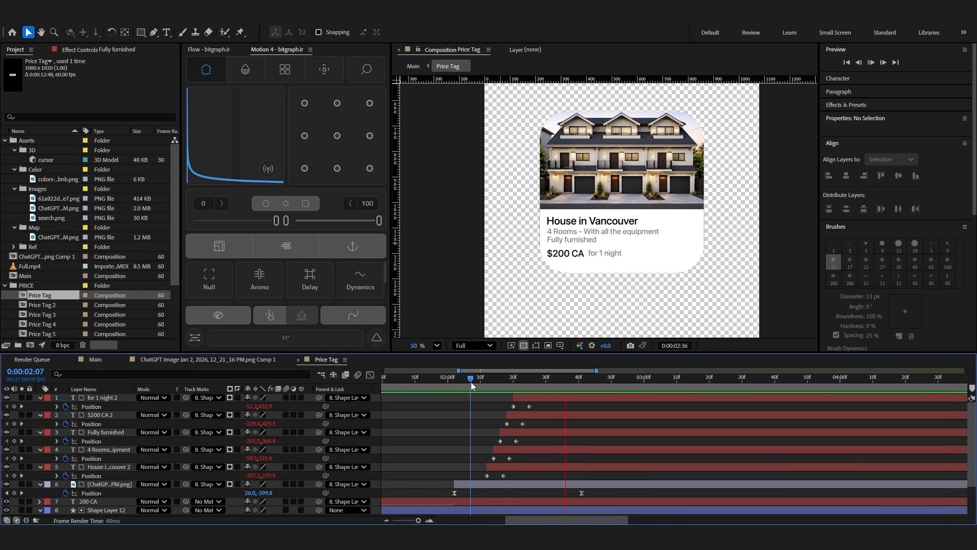
{"action": "key", "text": "space"}
Apply a Fill effect to the House in Vancouver text layer
{"action": "left_click", "coordinate": [504, 468]}
{"action": "key", "text": "ctrl+space"}
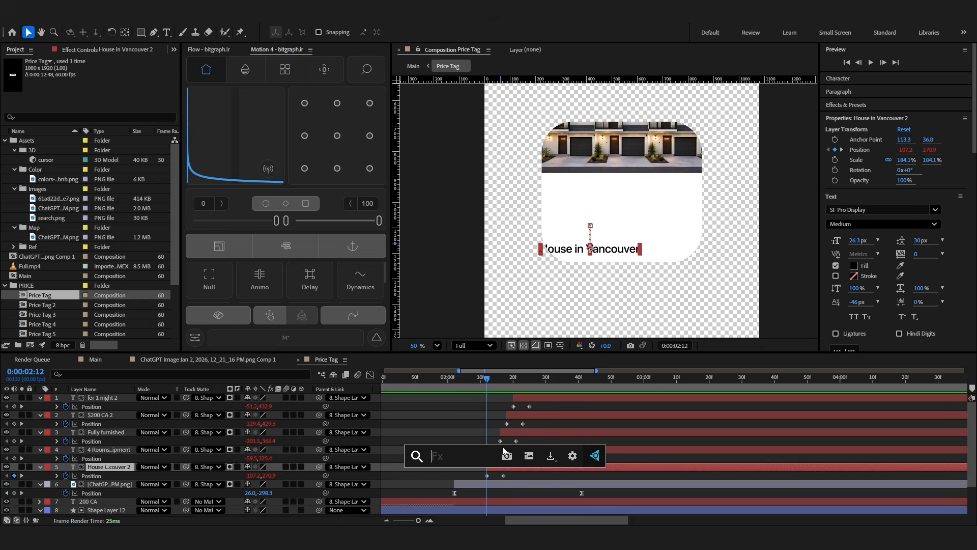
{"action": "type", "text": "fill"}
{"action": "key", "text": "Return"}
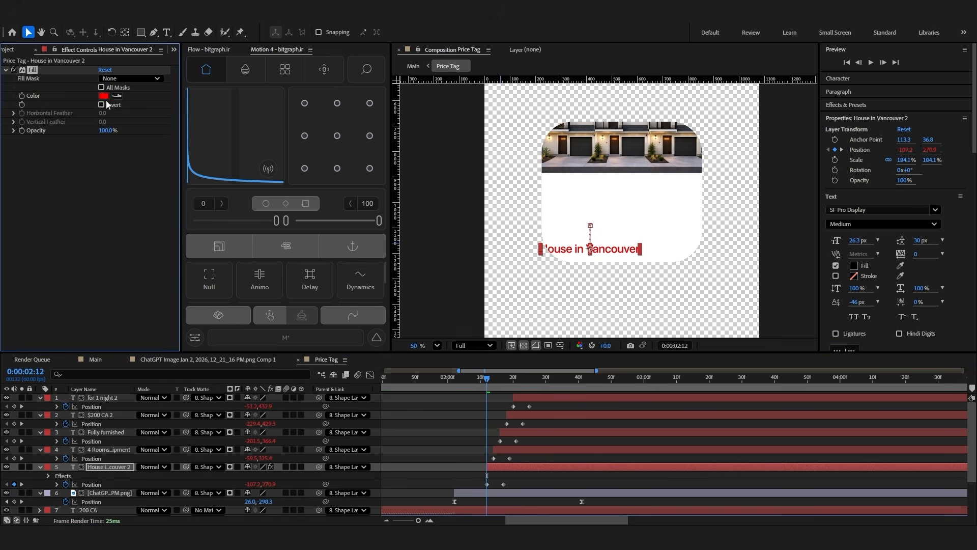
Add colors-of-airbnb.png to the Price Tag composition as a color reference and move it to 828, 774
{"action": "left_click", "coordinate": [19, 49]}
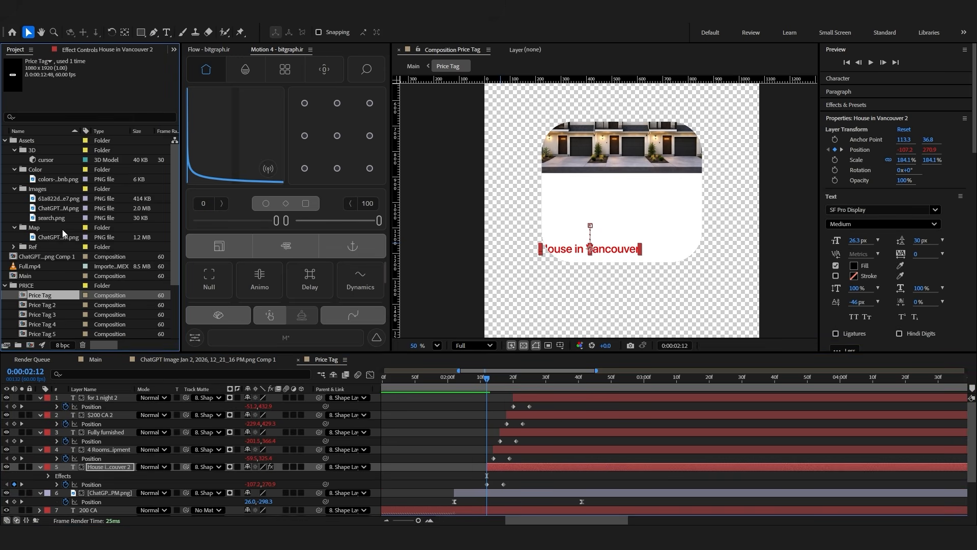
{"action": "left_click", "coordinate": [54, 238]}
{"action": "left_click_drag", "start_coordinate": [57, 179], "coordinate": [128, 398]}
{"action": "left_click_drag", "start_coordinate": [608, 228], "coordinate": [677, 179]}
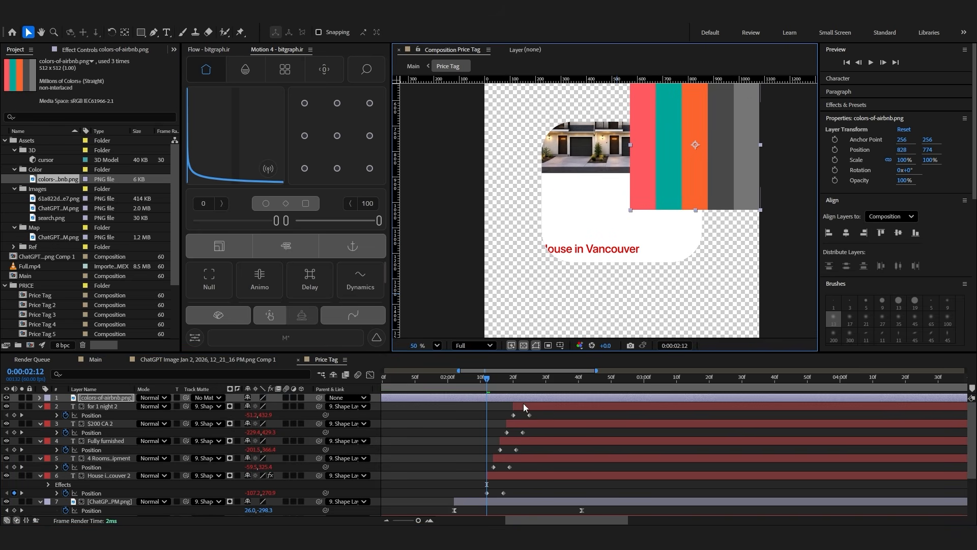
Sample the palette's teal as the House in Vancouver layer's Fill color and delete the palette image from the composition
{"action": "left_click", "coordinate": [120, 53]}
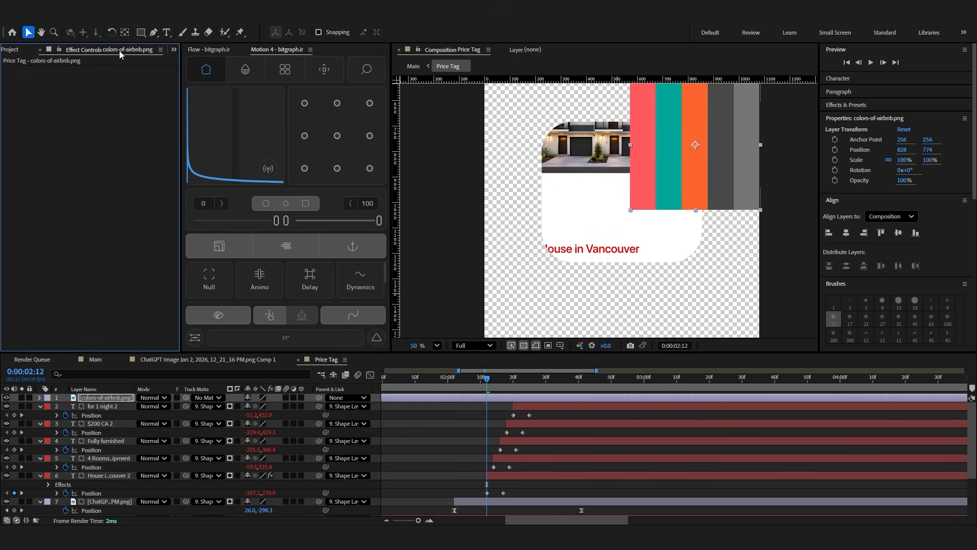
{"action": "left_click", "coordinate": [478, 475]}
{"action": "left_click", "coordinate": [117, 96]}
{"action": "left_click", "coordinate": [673, 178]}
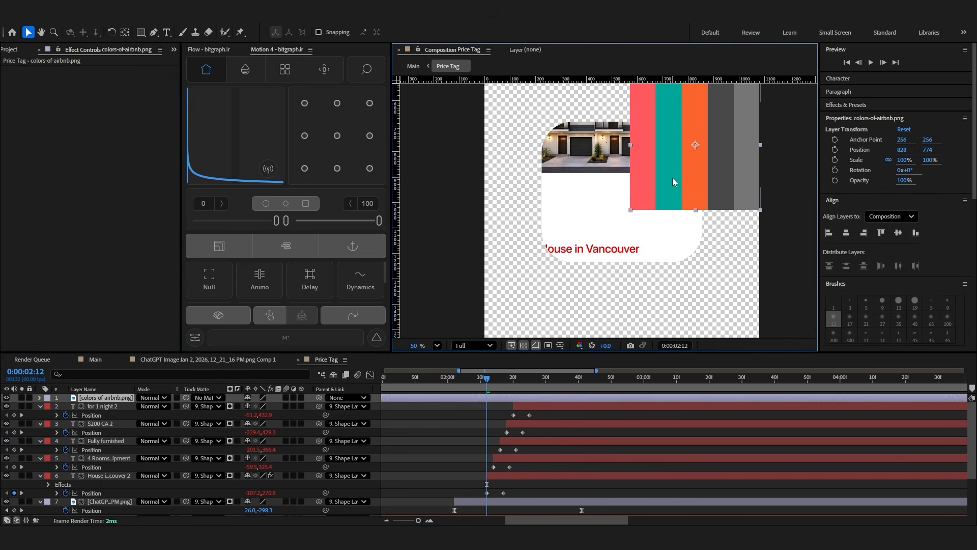
{"action": "left_click", "coordinate": [543, 475]}
{"action": "left_click", "coordinate": [116, 96]}
{"action": "left_click", "coordinate": [669, 168]}
{"action": "left_click", "coordinate": [528, 398]}
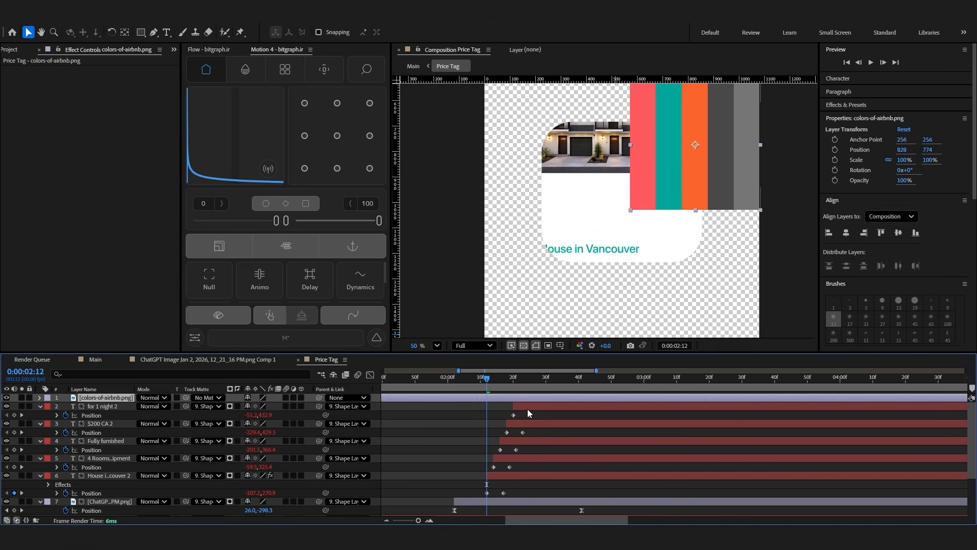
{"action": "key", "text": "Delete"}
Animate the House in Vancouver layer's Fill color from teal at 0:00:02:12 to black 000000 at 0:00:02:21
{"action": "left_click", "coordinate": [509, 466]}
{"action": "left_click", "coordinate": [21, 97]}
{"action": "left_click_drag", "start_coordinate": [508, 378], "coordinate": [516, 384]}
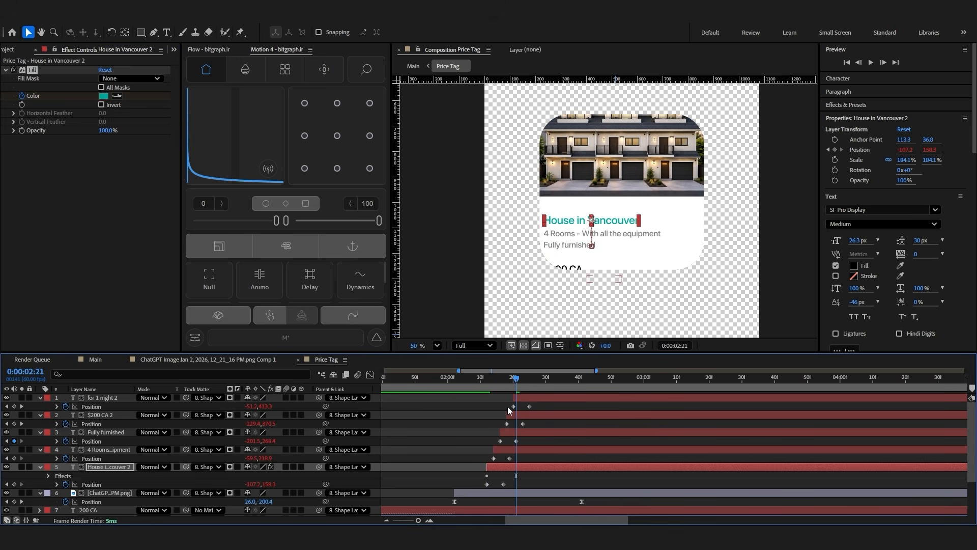
{"action": "left_click", "coordinate": [105, 95]}
{"action": "left_click_drag", "start_coordinate": [452, 270], "coordinate": [390, 320]}
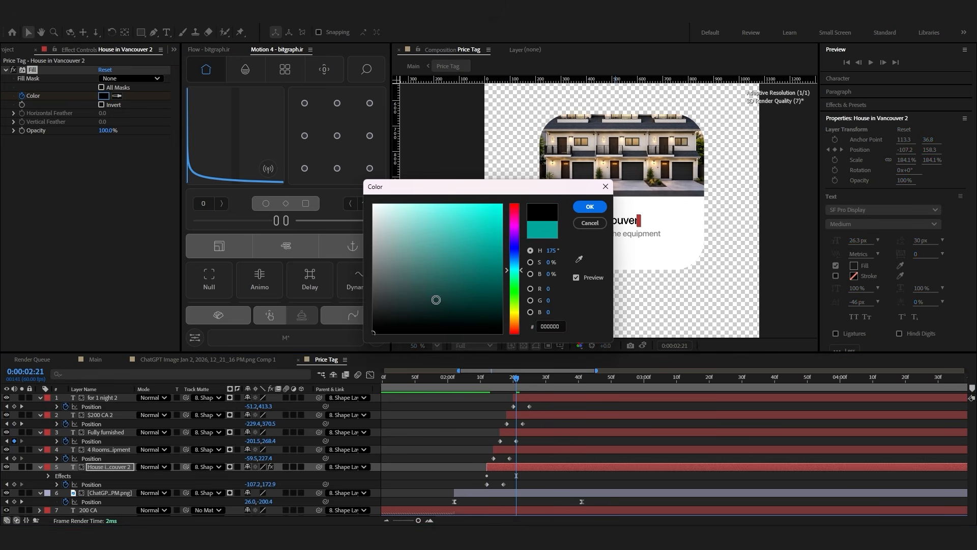
{"action": "left_click", "coordinate": [587, 208]}
Copy the animated Fill effect onto the 4 Rooms text layer, starting at 0:00:02:14
{"action": "left_click", "coordinate": [459, 450]}
{"action": "left_click", "coordinate": [495, 466]}
{"action": "left_click_drag", "start_coordinate": [511, 379], "coordinate": [493, 399]}
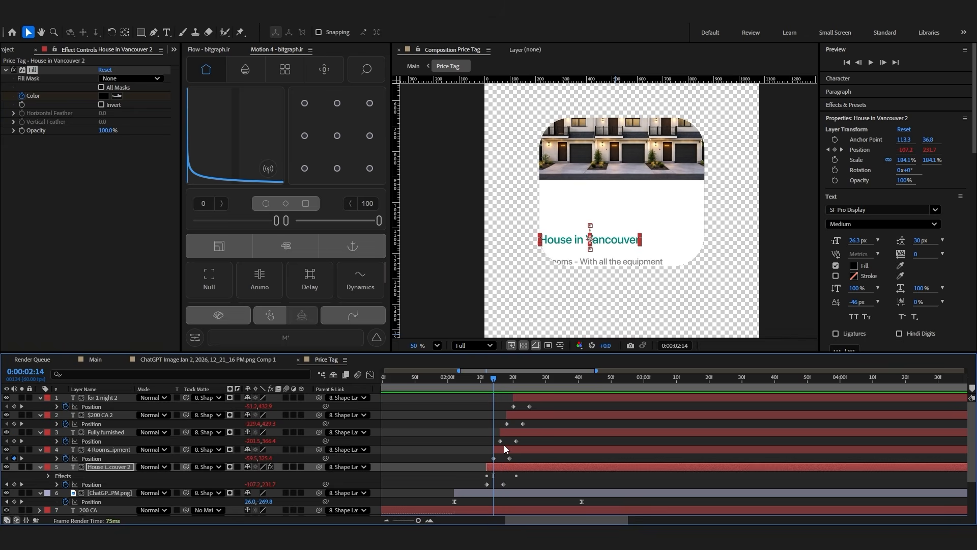
{"action": "left_click", "coordinate": [506, 447]}
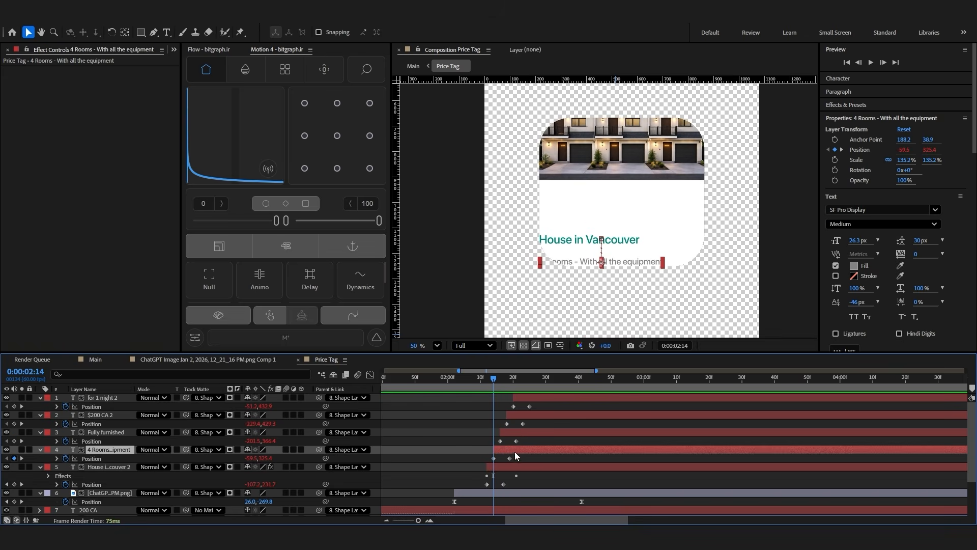
{"action": "key", "text": "ctrl+v"}
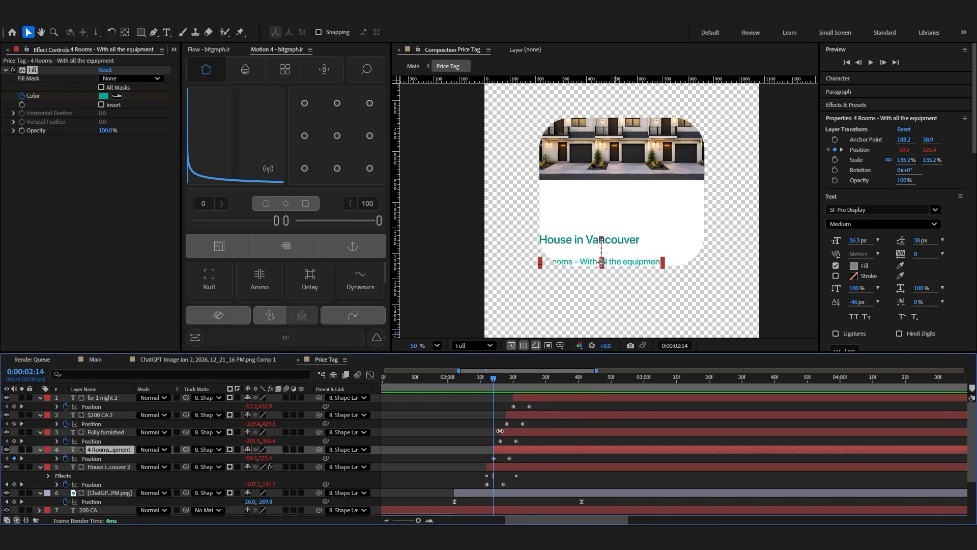
Set the 4 Rooms layer's ending Fill color keyframe at 0:00:02:23 to gray 888888
{"action": "left_click_drag", "start_coordinate": [494, 383], "coordinate": [512, 450]}
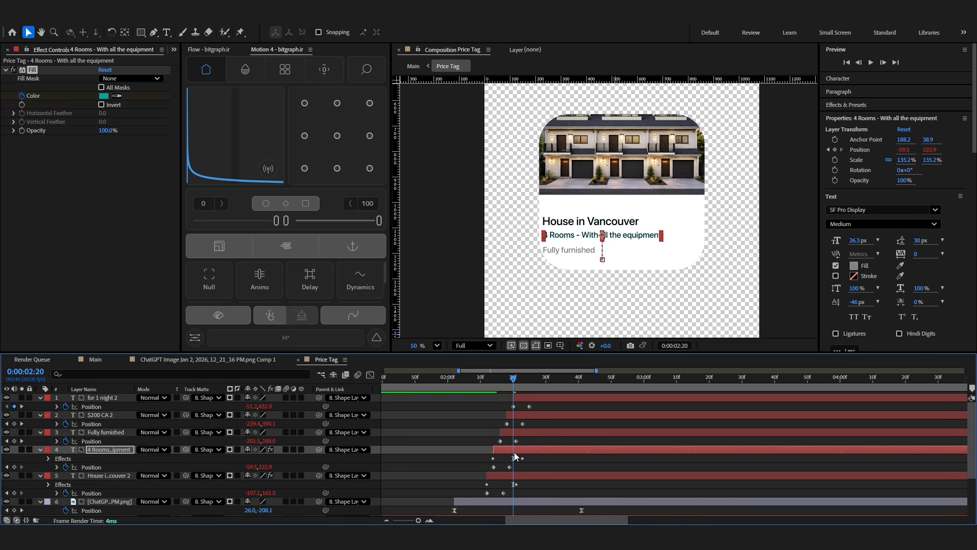
{"action": "key", "text": "u"}
{"action": "left_click_drag", "start_coordinate": [513, 379], "coordinate": [523, 388]}
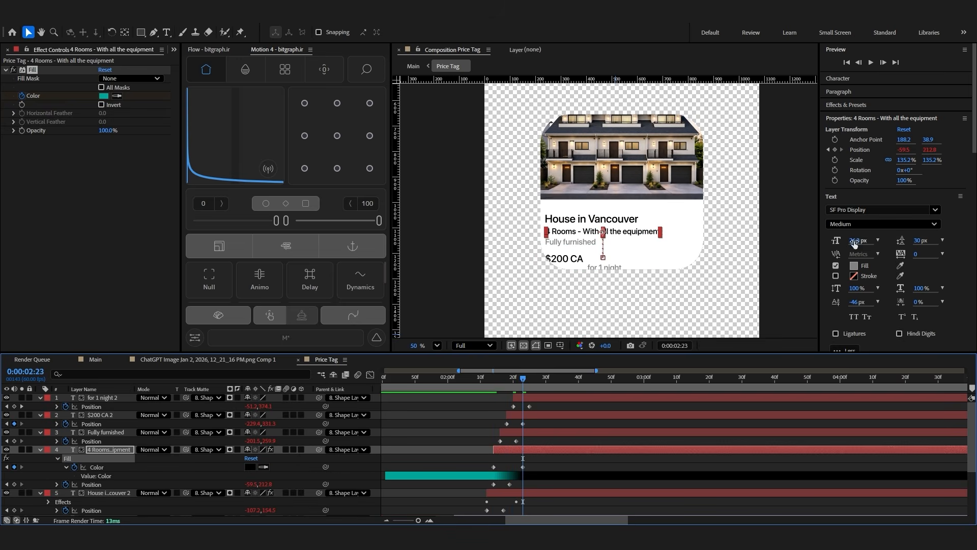
{"action": "left_click", "coordinate": [854, 265]}
{"action": "left_click", "coordinate": [591, 224]}
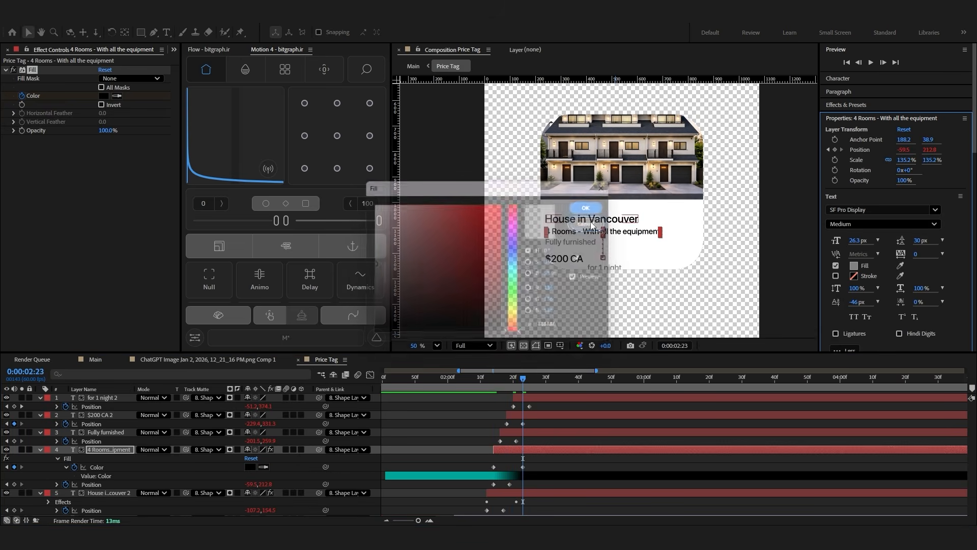
{"action": "left_click", "coordinate": [106, 99]}
{"action": "left_click_drag", "start_coordinate": [500, 188], "coordinate": [324, 151]}
{"action": "type", "text": "888888"}
{"action": "left_click", "coordinate": [414, 170]}
Copy the teal-to-gray Fill animation onto the remaining card text and preview it in the Main composition
{"action": "left_click_drag", "start_coordinate": [548, 456], "coordinate": [449, 472]}
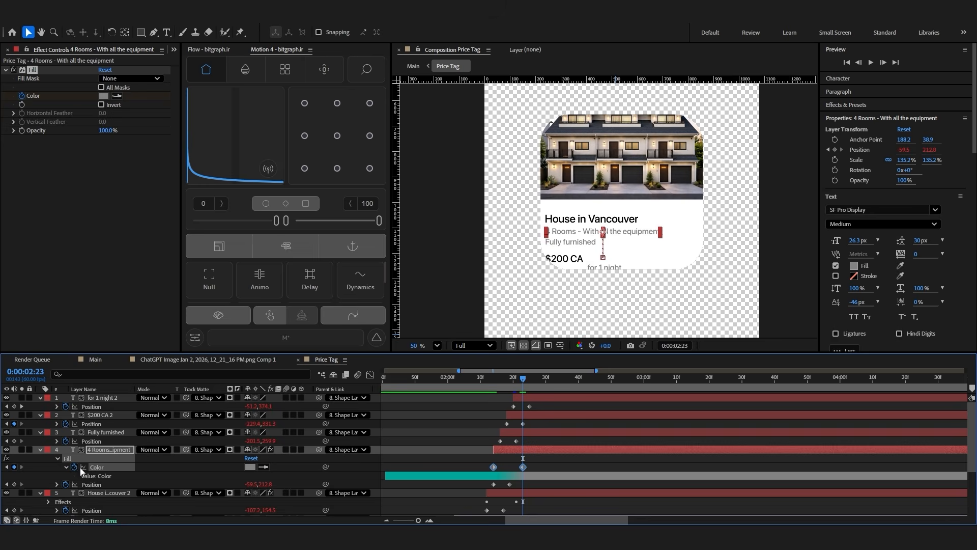
{"action": "left_click", "coordinate": [33, 70]}
{"action": "left_click_drag", "start_coordinate": [506, 383], "coordinate": [503, 423]}
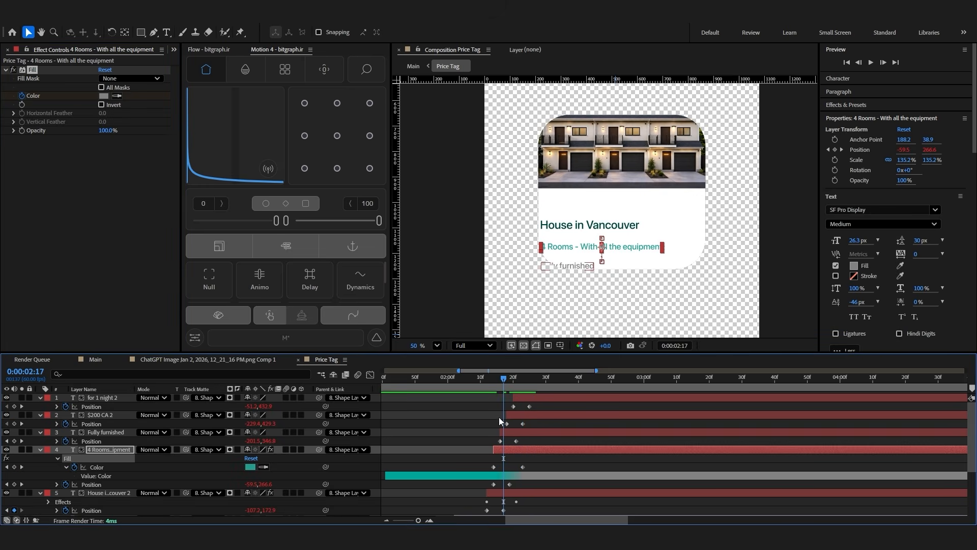
{"action": "left_click", "coordinate": [523, 398]}
{"action": "key", "text": "space"}
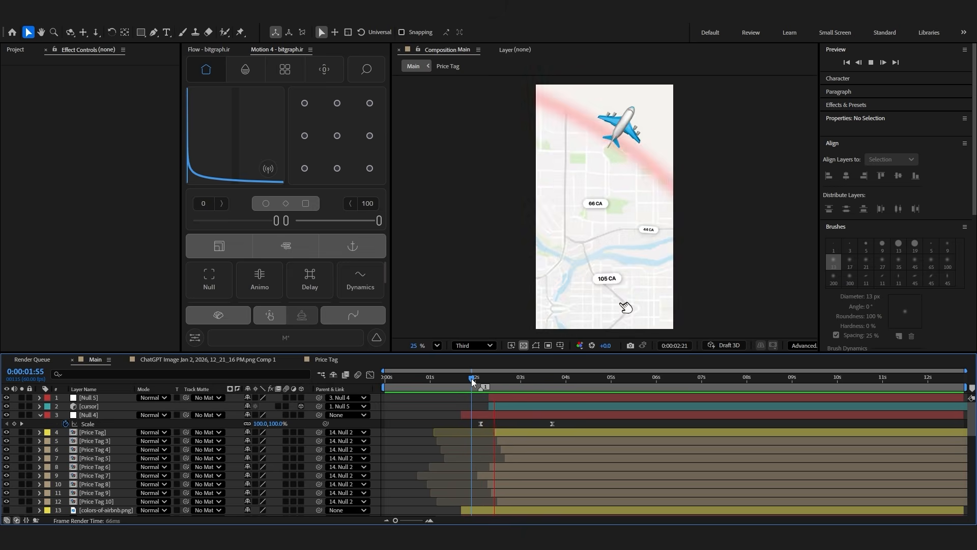
Create a new null object in the Main composition and parent Null 4 to it
{"action": "left_click", "coordinate": [541, 387]}
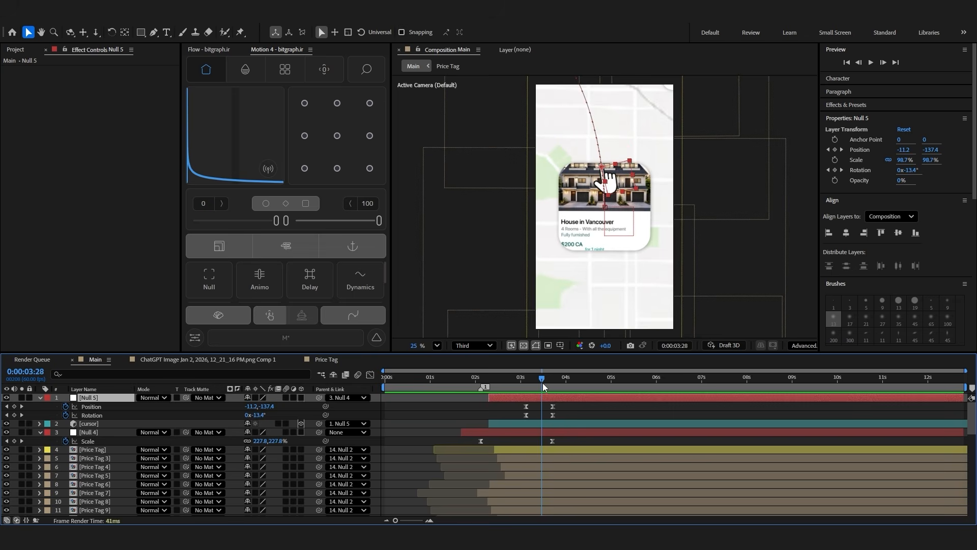
{"action": "key", "text": "ctrl+alt+shift+y"}
{"action": "left_click", "coordinate": [490, 387]}
{"action": "left_click_drag", "start_coordinate": [490, 388], "coordinate": [487, 385]}
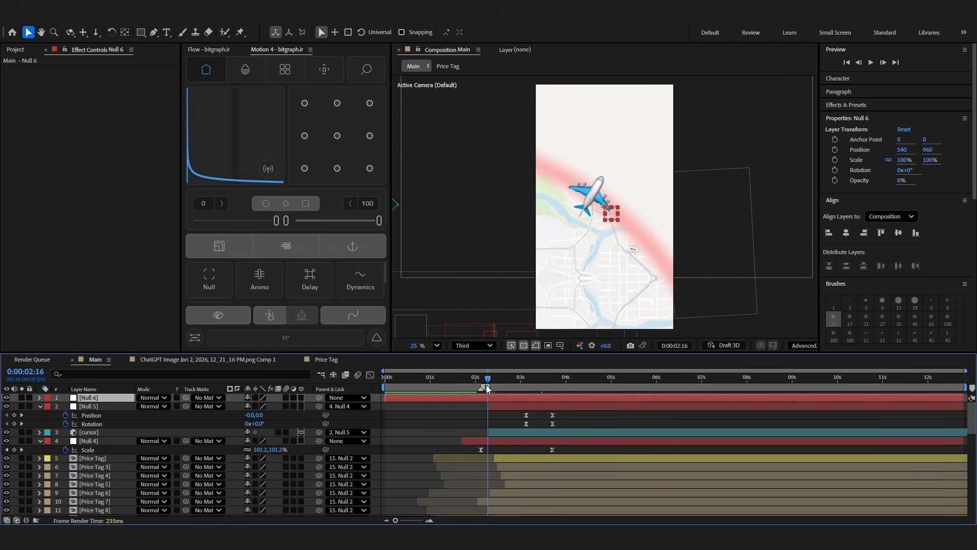
{"action": "left_click", "coordinate": [313, 407]}
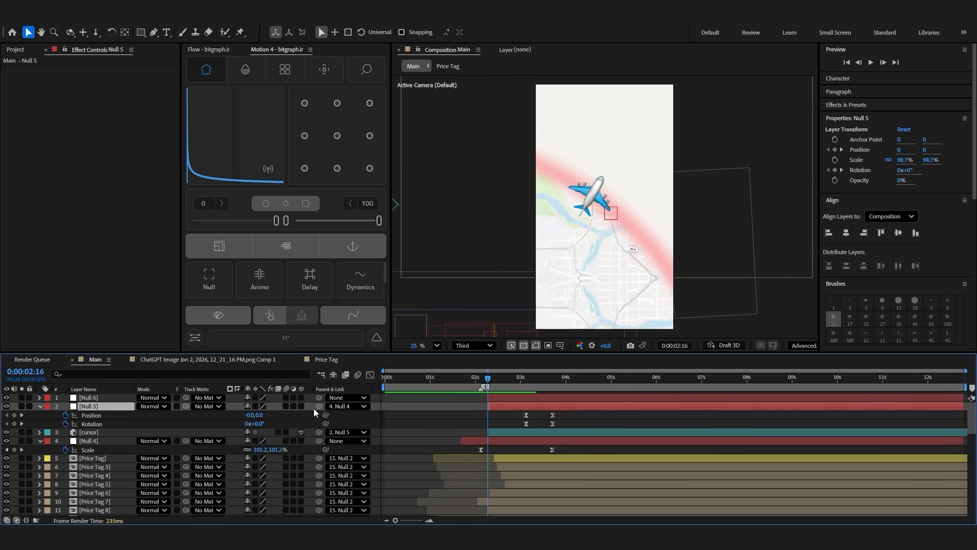
{"action": "left_click", "coordinate": [238, 441]}
{"action": "left_click_drag", "start_coordinate": [319, 441], "coordinate": [122, 397]}
Trim the start of Null 6 to match the start of Null 4
{"action": "left_click", "coordinate": [492, 397]}
{"action": "left_click_drag", "start_coordinate": [487, 379], "coordinate": [526, 396]}
{"action": "key", "text": "alt+["}
{"action": "key", "text": "F2"}
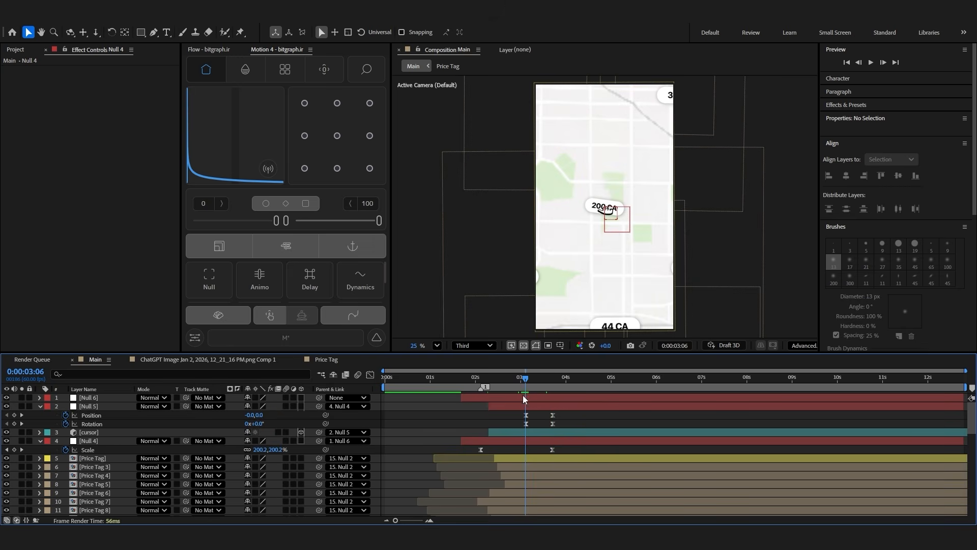
Set starting Position and Scale keyframes on Null 6 at 0:00:03:04
{"action": "left_click", "coordinate": [524, 383]}
{"action": "left_click", "coordinate": [523, 397]}
{"action": "key", "text": "p"}
{"action": "key", "text": "shift+s"}
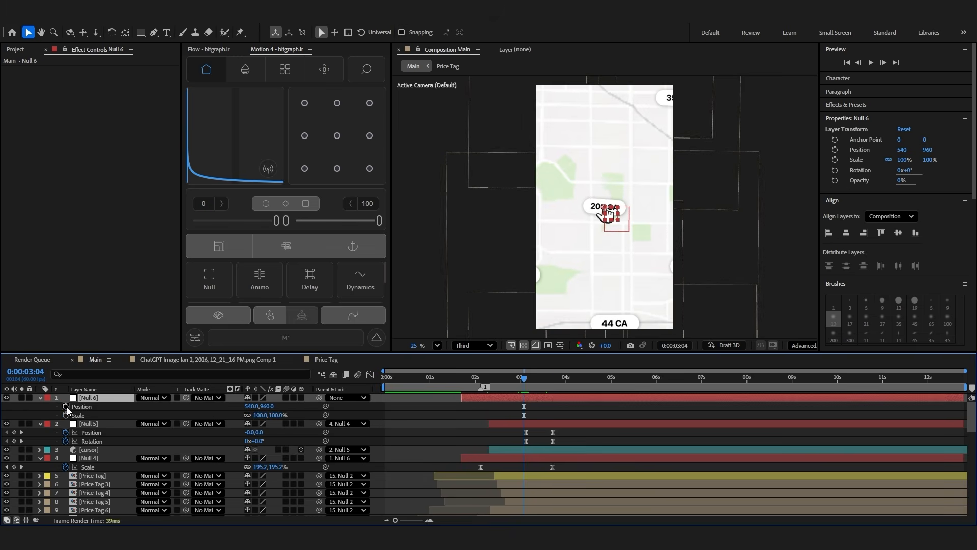
{"action": "left_click", "coordinate": [66, 406]}
{"action": "left_click", "coordinate": [66, 415]}
Add ending Position and Scale keyframes on Null 6 at about 0:00:05:04, and shift both keyframe pairs to start at about 0:00:08:00
{"action": "key", "text": "shift+Page_Down"}
{"action": "key", "text": "shift+Page_Down"}
{"action": "key", "text": "shift+Page_Down"}
{"action": "key", "text": "shift+Page_Down"}
{"action": "key", "text": "shift+Page_Down"}
{"action": "key", "text": "shift+Page_Down"}
{"action": "key", "text": "shift+Page_Down"}
{"action": "key", "text": "shift+Page_Down"}
{"action": "key", "text": "shift+Page_Down"}
{"action": "key", "text": "shift+Page_Down"}
{"action": "key", "text": "shift+Page_Down"}
{"action": "key", "text": "shift+Page_Down"}
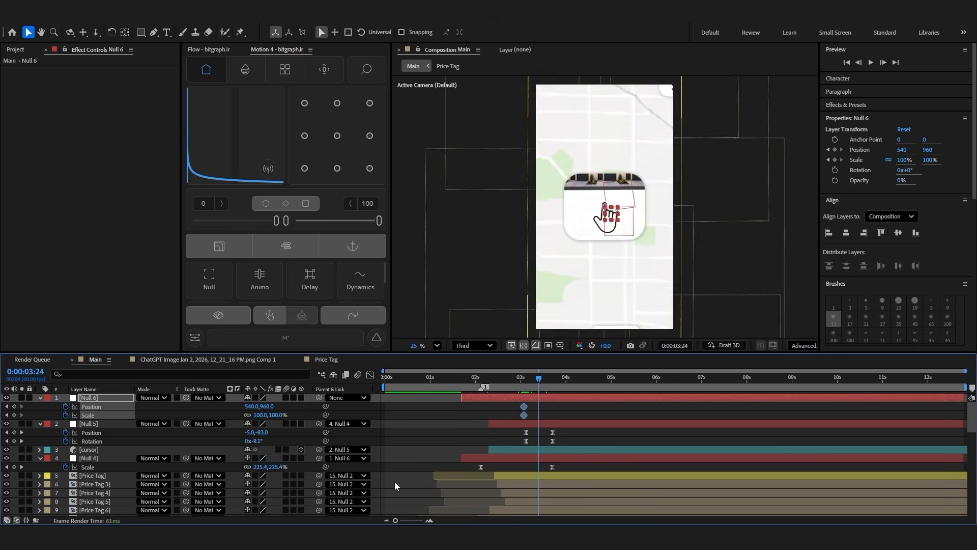
{"action": "left_click_drag", "start_coordinate": [268, 407], "coordinate": [342, 426]}
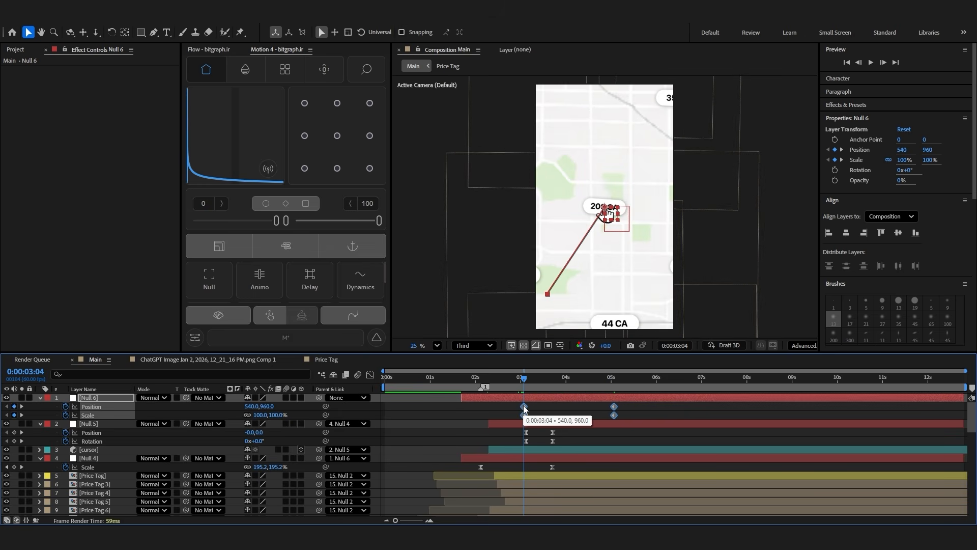
{"action": "left_click_drag", "start_coordinate": [524, 407], "coordinate": [748, 415]}
{"action": "key", "text": "F2"}
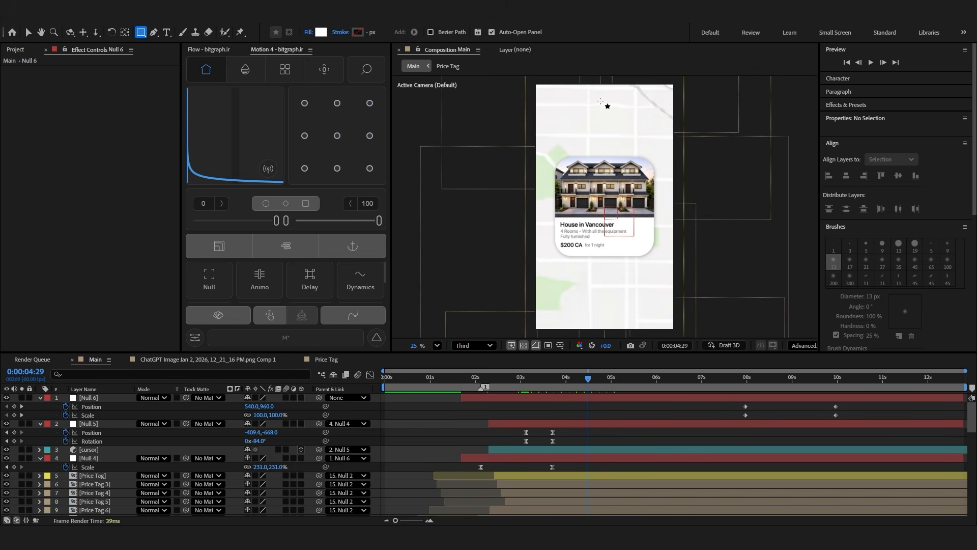
Draw a white rectangle about 488 × 560 px over the house card's upper-right corner and center its anchor point
{"action": "left_click_drag", "start_coordinate": [603, 106], "coordinate": [666, 177]}
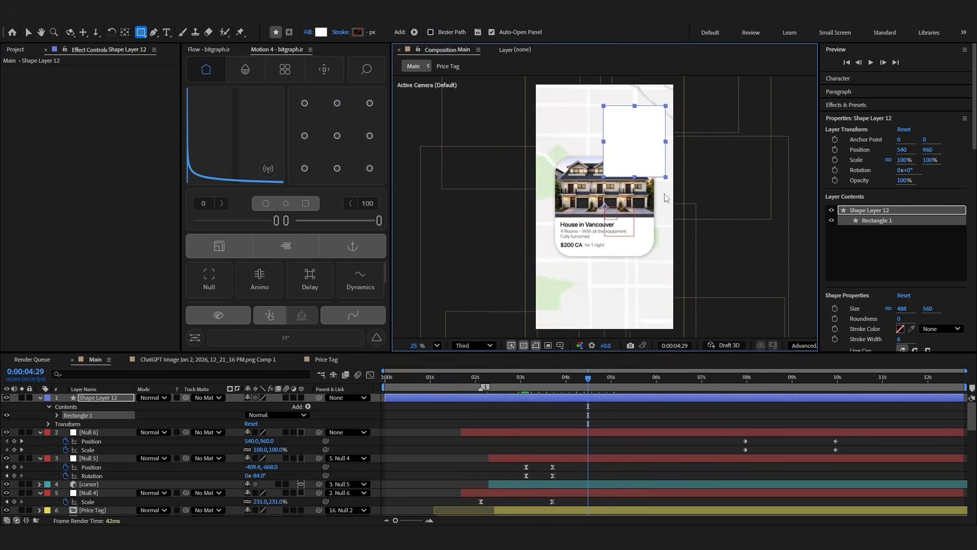
{"action": "left_click", "coordinate": [332, 138]}
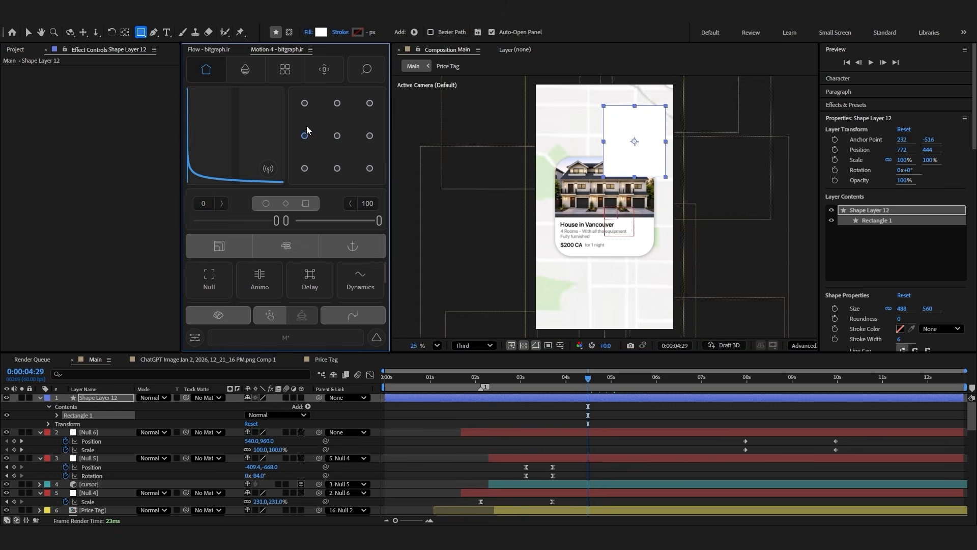
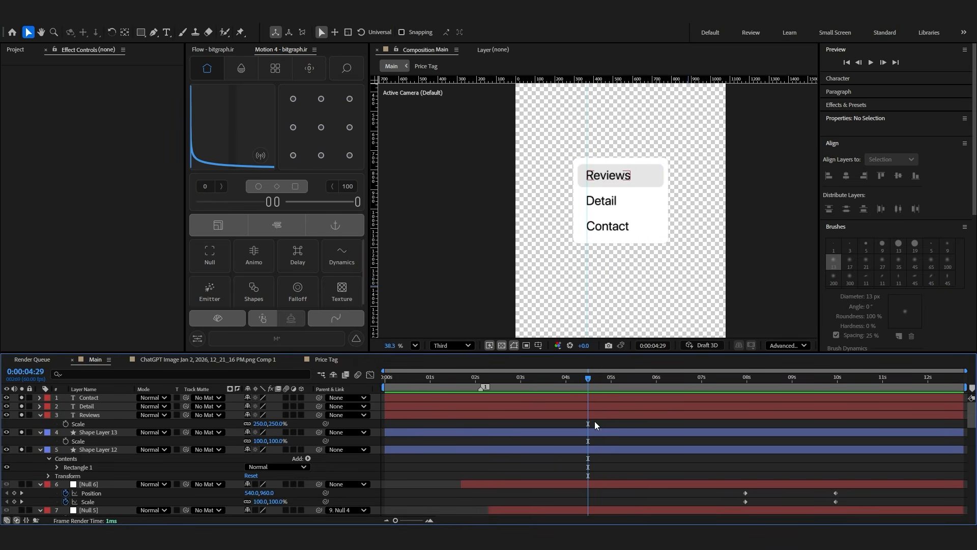
Parent the Contact, Detail and Reviews text layers and Shape Layer 13 to Shape Layer 12
{"action": "left_click_drag", "start_coordinate": [594, 424], "coordinate": [566, 397]}
{"action": "left_click_drag", "start_coordinate": [319, 415], "coordinate": [96, 450]}
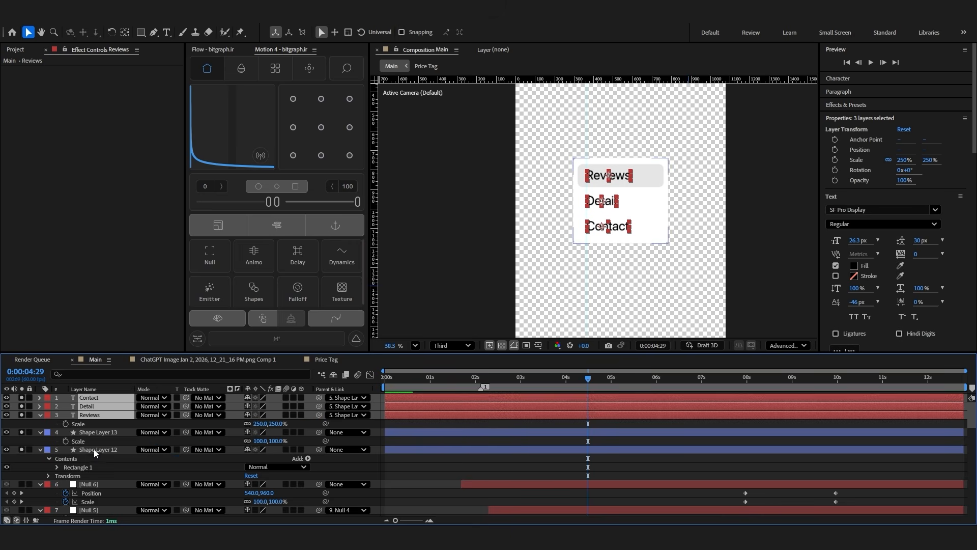
{"action": "left_click", "coordinate": [100, 450]}
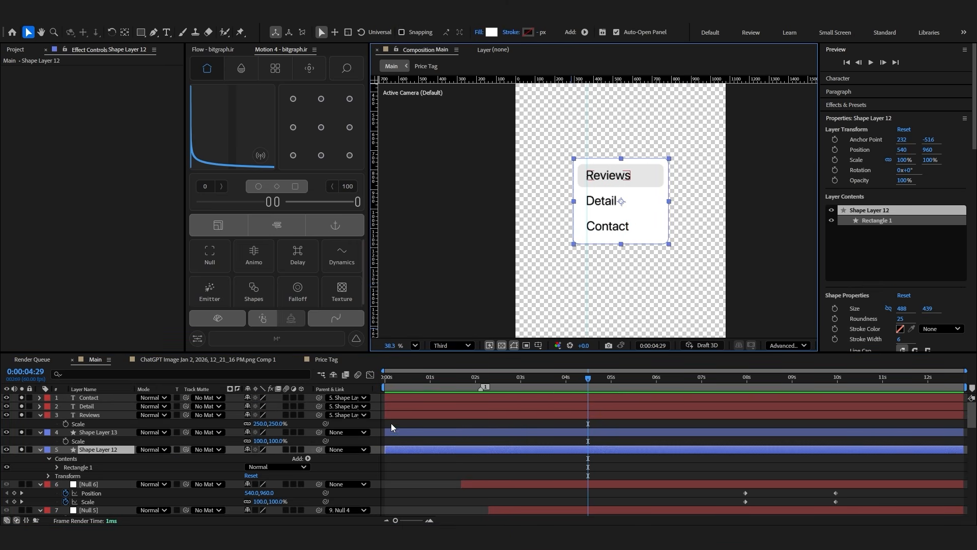
{"action": "left_click", "coordinate": [424, 435]}
{"action": "left_click_drag", "start_coordinate": [318, 432], "coordinate": [319, 449]}
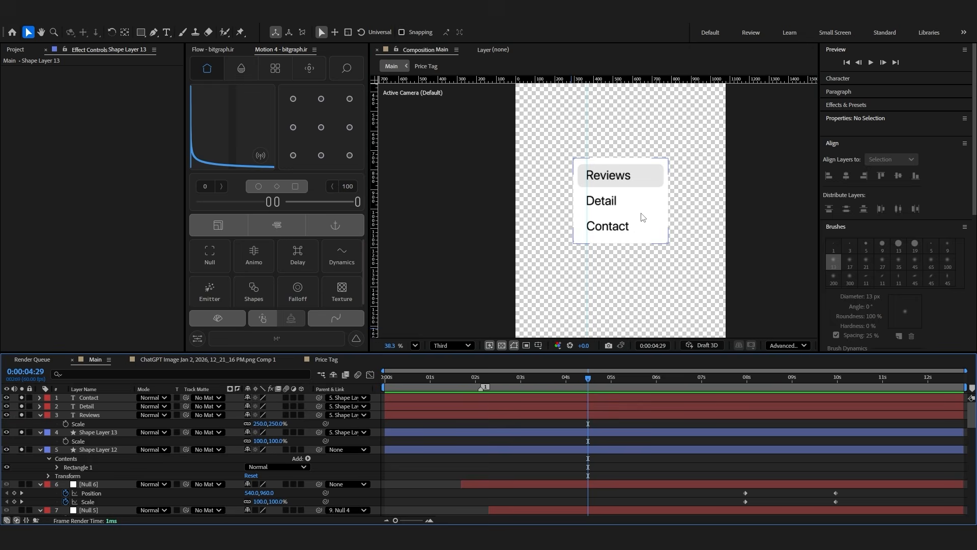
Move the menu panel to Position 966, 483 beside the house card and parent Shape Layer 12 to Null 6
{"action": "mouse_move", "coordinate": [641, 215]}
{"action": "left_mouse_down"}
{"action": "mouse_move", "coordinate": [659, 213]}
{"action": "mouse_move", "coordinate": [636, 186]}
{"action": "mouse_move", "coordinate": [652, 230]}
{"action": "left_mouse_up"}
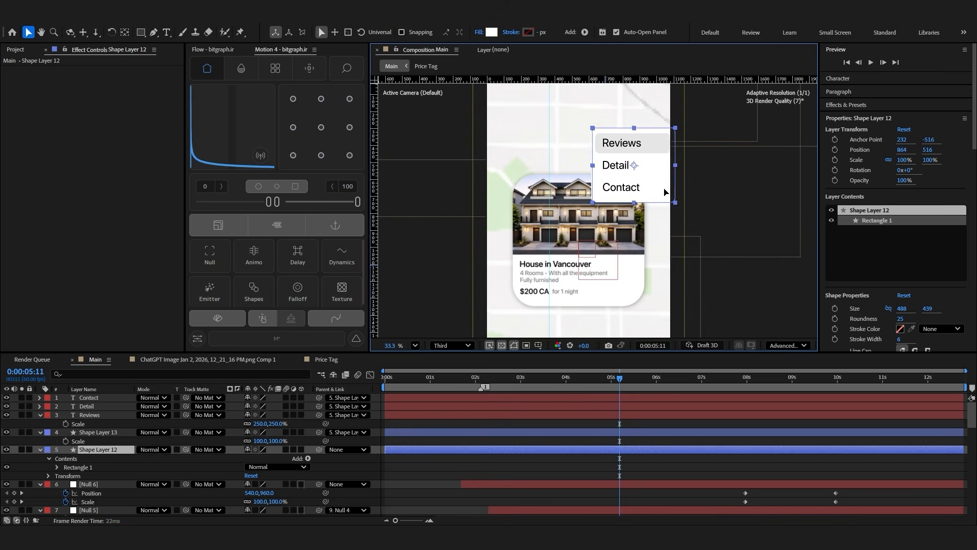
{"action": "left_click_drag", "start_coordinate": [664, 192], "coordinate": [682, 186]}
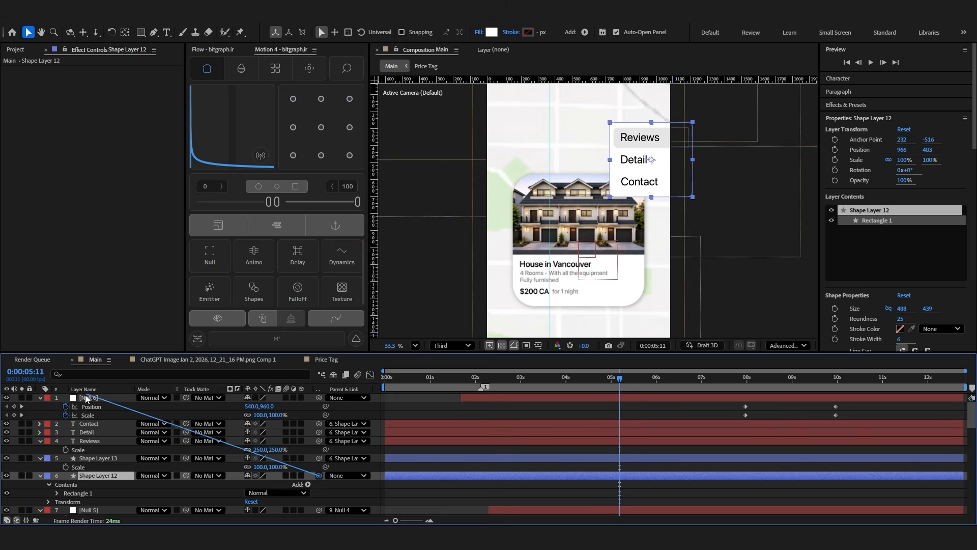
{"action": "left_click_drag", "start_coordinate": [86, 398], "coordinate": [85, 398]}
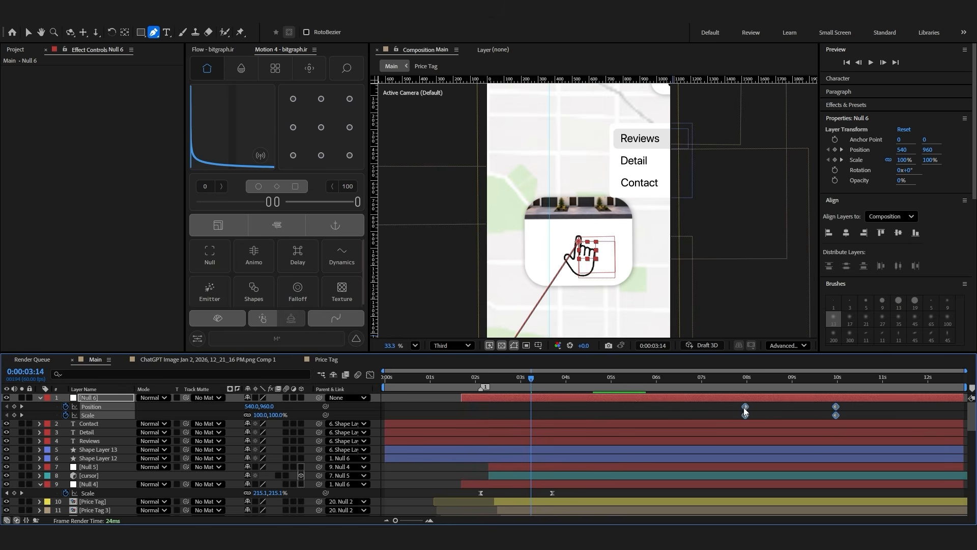
Shift Null 6's Position and Scale keyframes to start at about 0:00:02:39, ease them to 64/64 in Motion 4 and preview
{"action": "left_click_drag", "start_coordinate": [527, 407], "coordinate": [501, 418]}
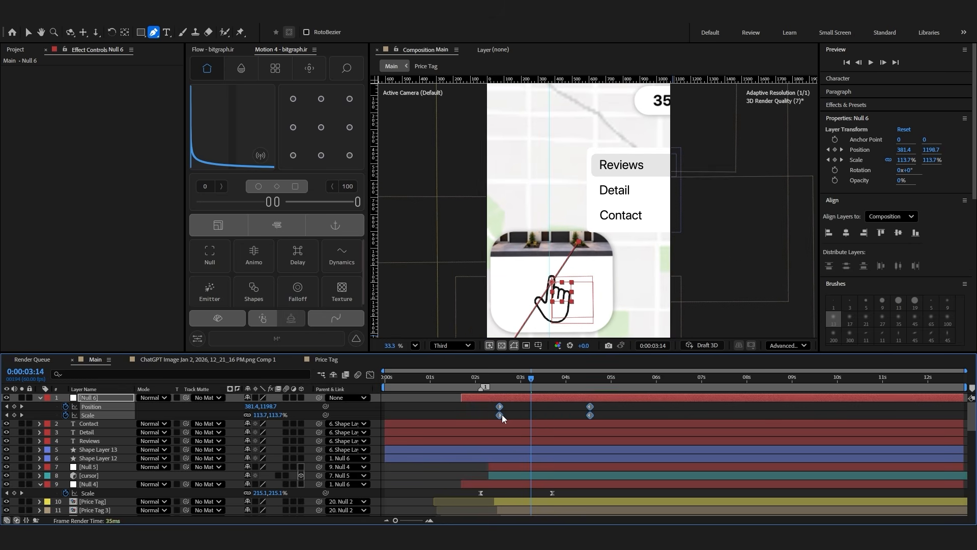
{"action": "left_click_drag", "start_coordinate": [541, 390], "coordinate": [535, 411]}
{"action": "left_click_drag", "start_coordinate": [276, 202], "coordinate": [327, 208]}
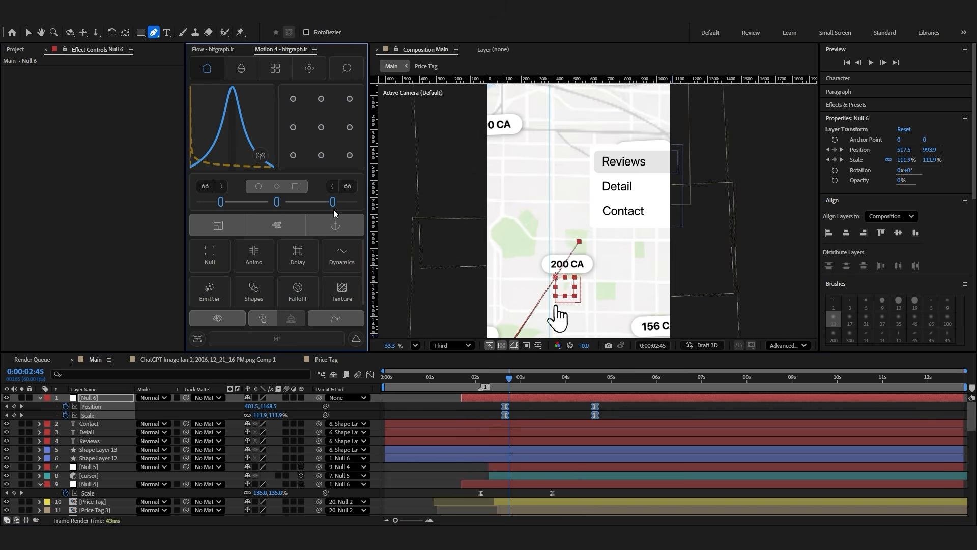
{"action": "left_click", "coordinate": [498, 391]}
{"action": "key", "text": "space"}
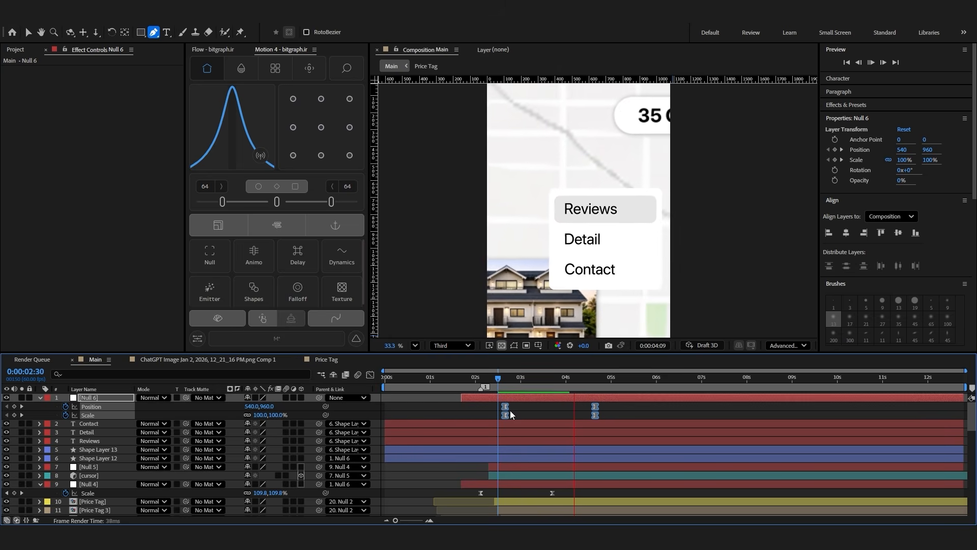
{"action": "key", "text": "space"}
Set Null 6's ending Position to -55, 1620 at 0:00:04:39 with the Title/Action Safe overlay shown, and preview the move
{"action": "left_click", "coordinate": [578, 410]}
{"action": "left_click", "coordinate": [576, 399]}
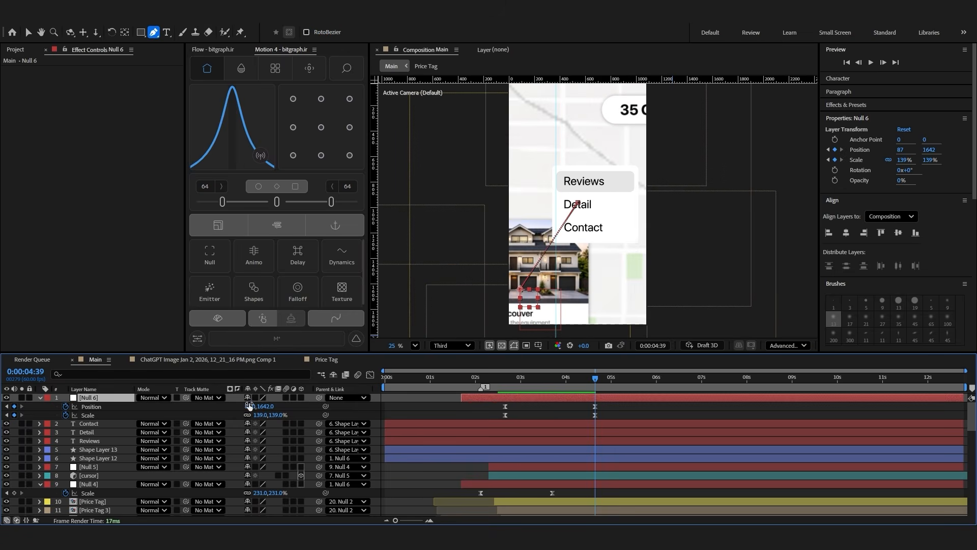
{"action": "left_click_drag", "start_coordinate": [249, 406], "coordinate": [195, 406]}
{"action": "left_click", "coordinate": [538, 346]}
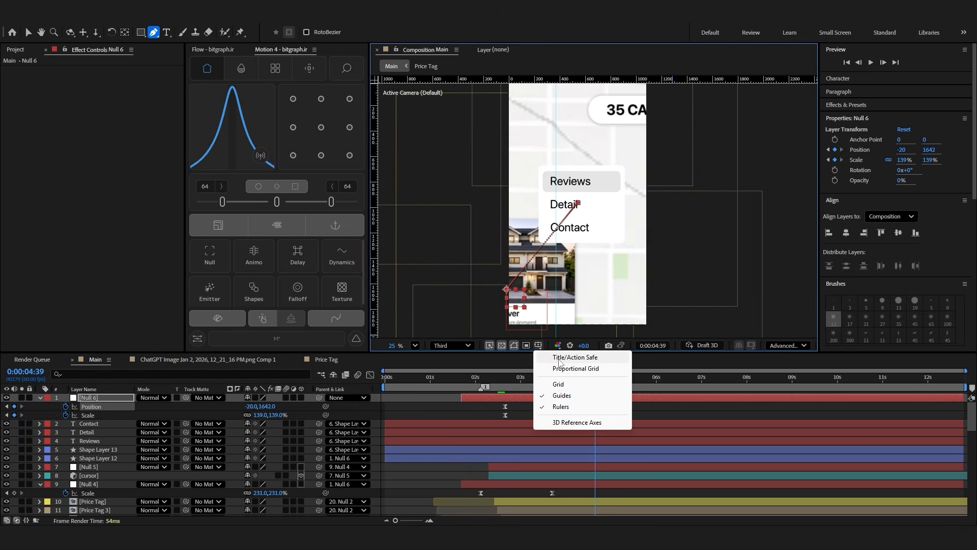
{"action": "left_click", "coordinate": [559, 358]}
{"action": "left_click_drag", "start_coordinate": [255, 406], "coordinate": [237, 404]}
{"action": "left_click", "coordinate": [478, 379]}
{"action": "key", "text": "space"}
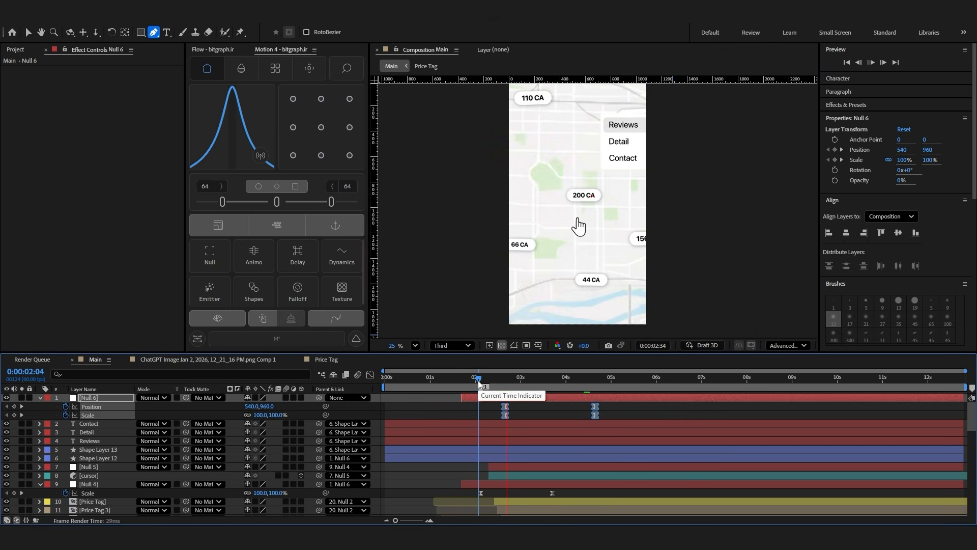
{"action": "key", "text": "space"}
Pull Null 6's ending Position and Scale keyframes back to about 0:00:04:19 and preview the faster camera move
{"action": "left_click_drag", "start_coordinate": [631, 404], "coordinate": [496, 416]}
{"action": "left_click", "coordinate": [277, 202]}
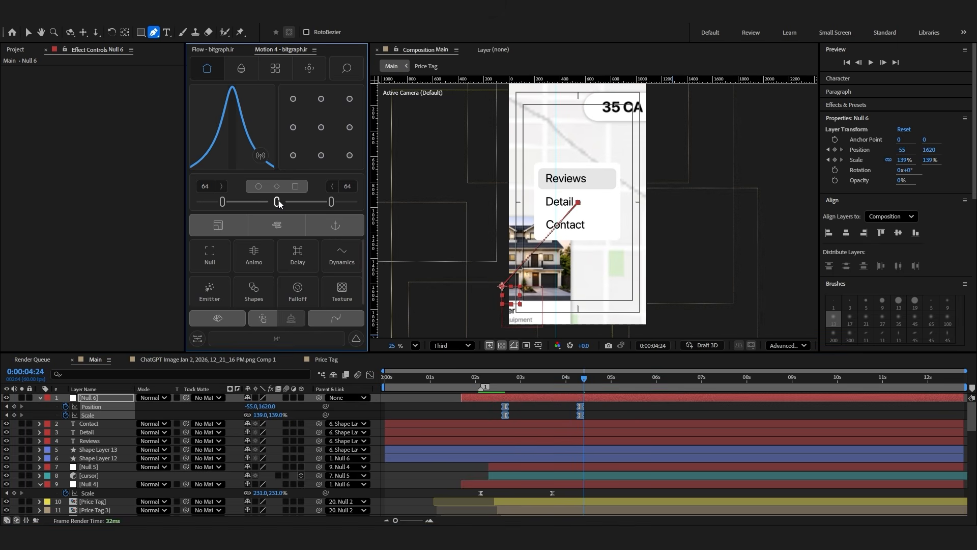
{"action": "left_click", "coordinate": [485, 381]}
{"action": "key", "text": "space"}
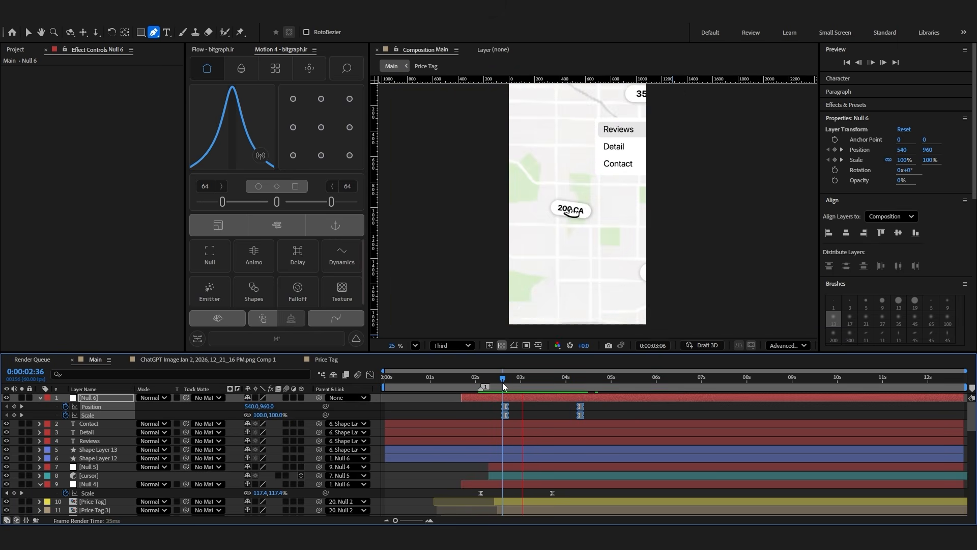
{"action": "key", "text": "space"}
Check Null 6's speed graph, then split the five menu layers at 0:00:03:29 and keep only the later parts
{"action": "left_click", "coordinate": [370, 375]}
{"action": "left_click", "coordinate": [542, 391]}
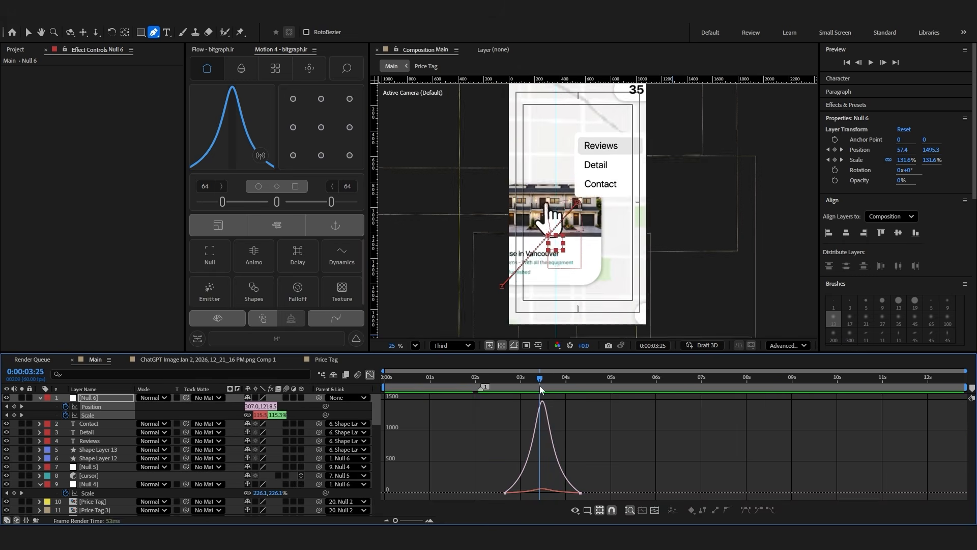
{"action": "left_click", "coordinate": [370, 374]}
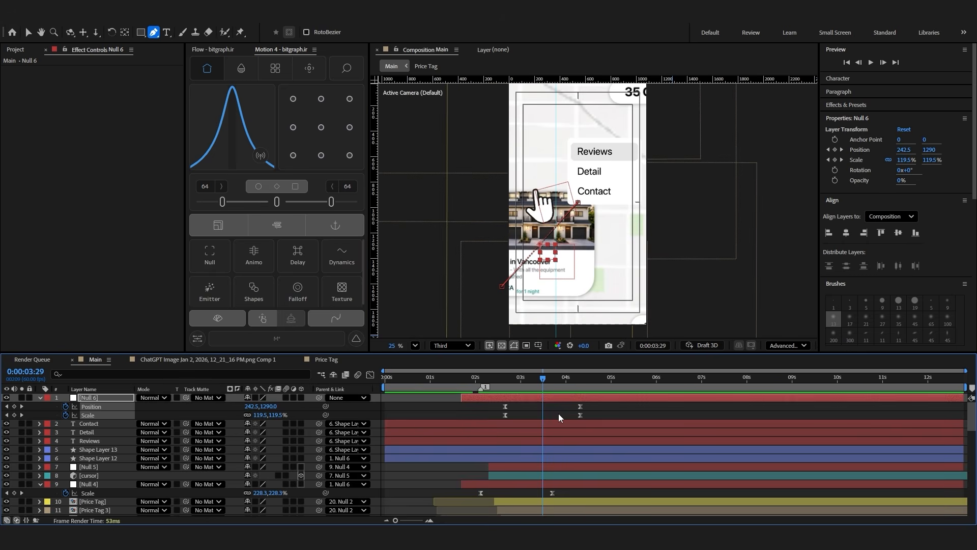
{"action": "left_click", "coordinate": [518, 425]}
{"action": "left_click", "coordinate": [512, 458], "text": "shift"}
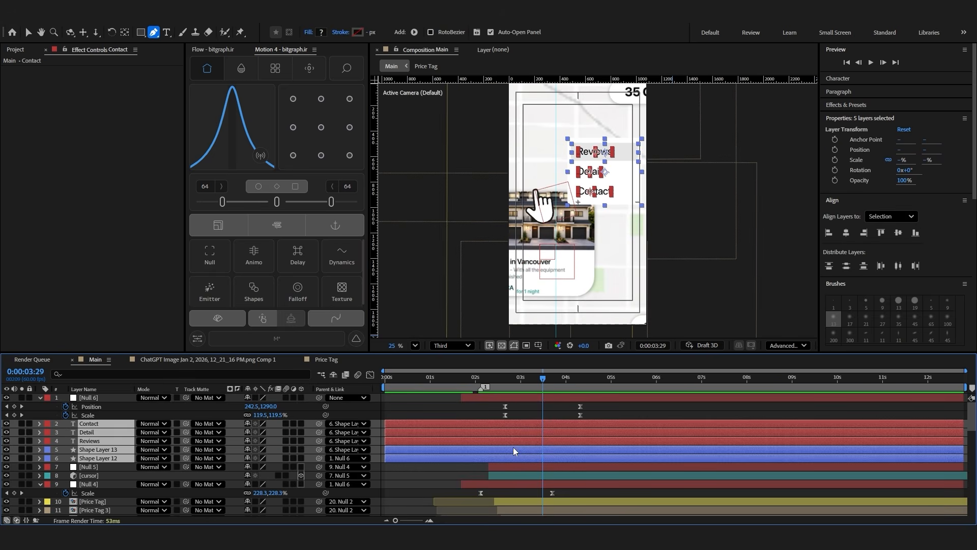
{"action": "key", "text": "ctrl+shift+d"}
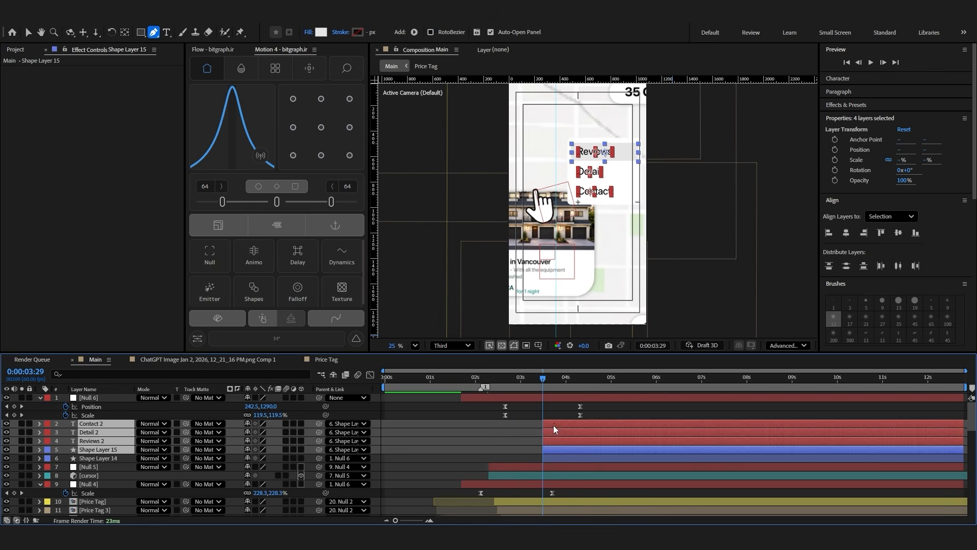
{"action": "scroll", "coordinate": [555, 428], "scroll_direction": "up", "scroll_amount": 2}
Use Shape Layer 14 as track matte for Contact 2, Detail 2, Reviews 2 and Shape Layer 15, keeping the matte layer visible
{"action": "left_click", "coordinate": [548, 379]}
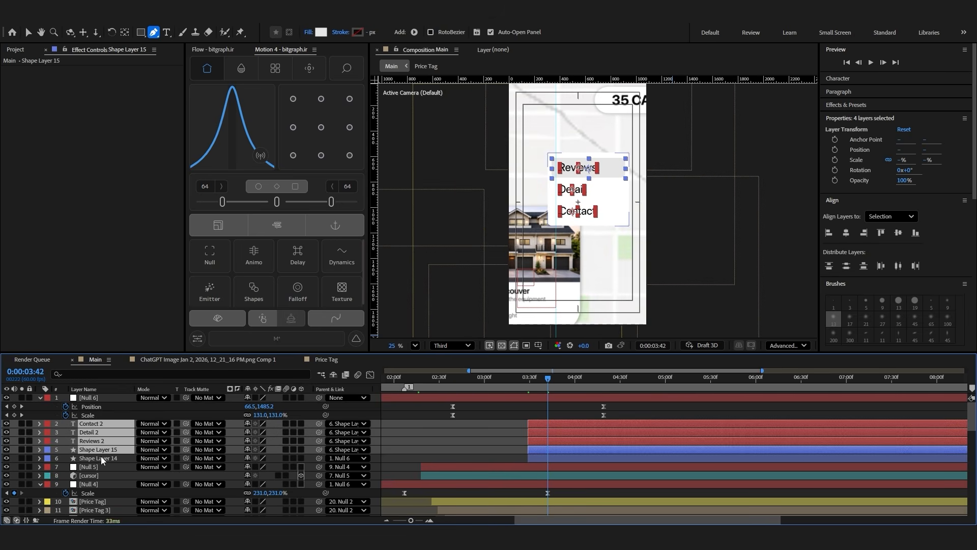
{"action": "left_click_drag", "start_coordinate": [181, 454], "coordinate": [183, 458]}
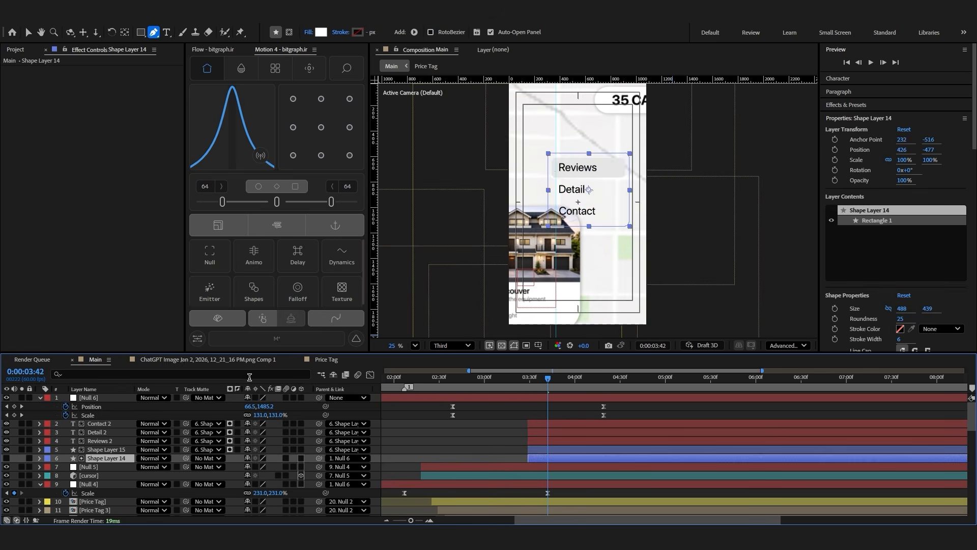
{"action": "left_click", "coordinate": [6, 458]}
{"action": "left_click", "coordinate": [489, 436]}
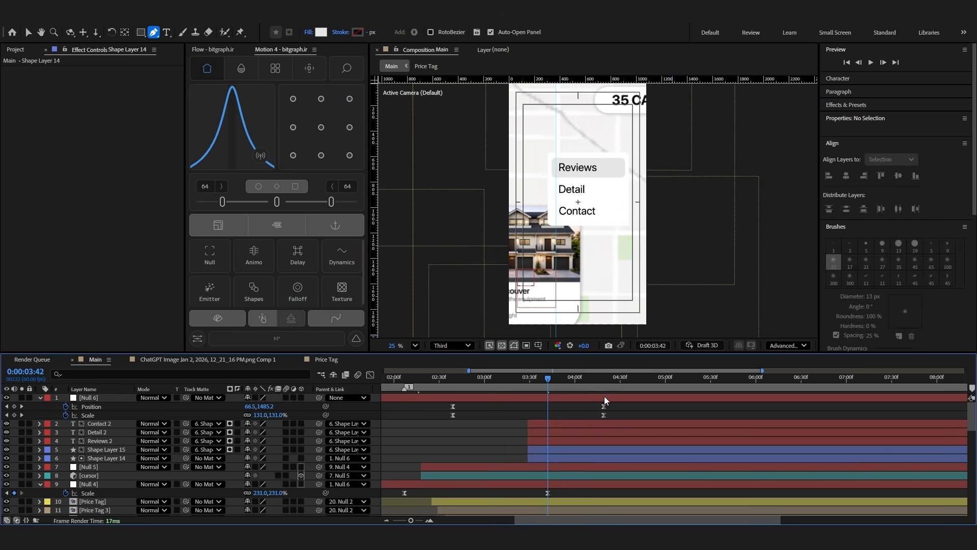
Add a Size keyframe to Shape Layer 14's rectangle at 0:00:03:29, keeping the size at 488 × 439
{"action": "scroll", "coordinate": [620, 216], "scroll_direction": "up", "scroll_amount": 1}
{"action": "left_click", "coordinate": [27, 32]}
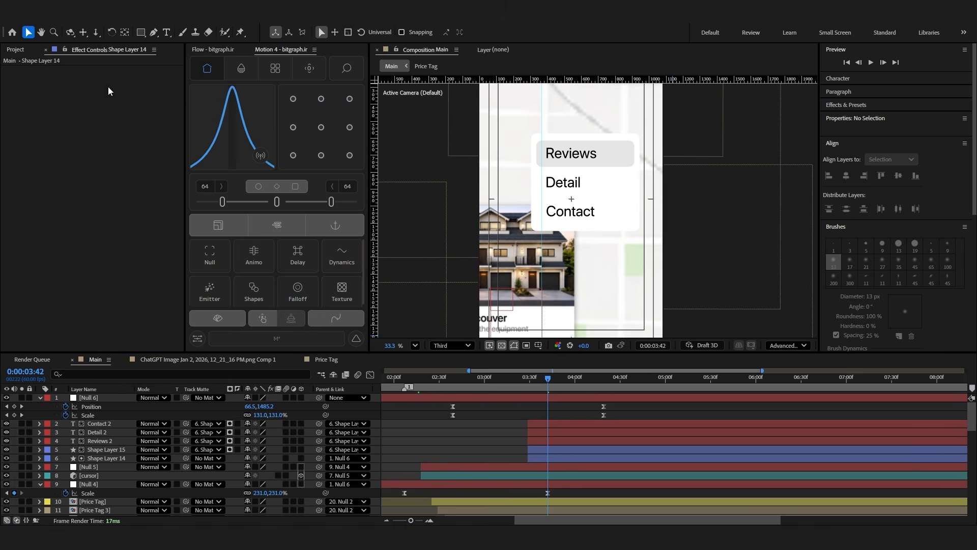
{"action": "left_click", "coordinate": [528, 380]}
{"action": "left_click", "coordinate": [543, 459]}
{"action": "key", "text": "s"}
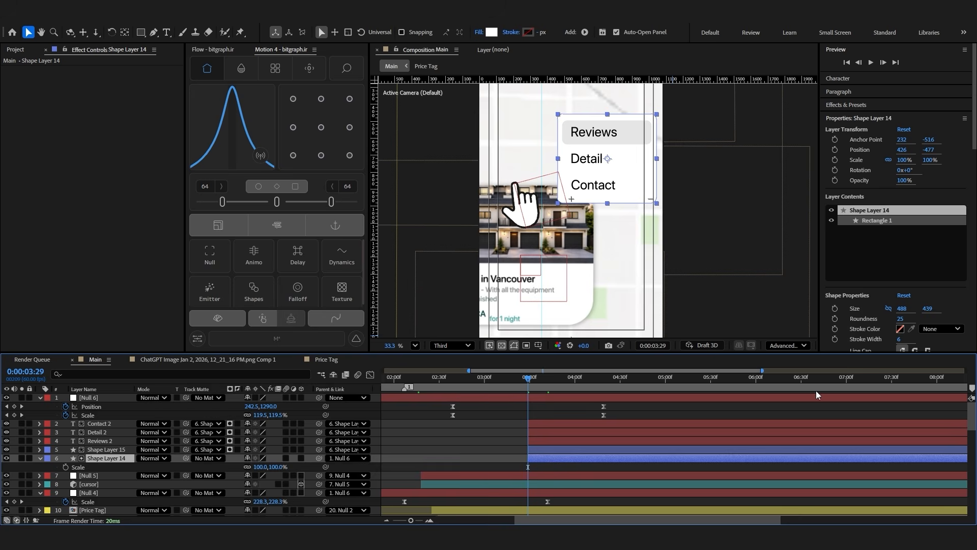
{"action": "left_click", "coordinate": [835, 309]}
{"action": "left_click_drag", "start_coordinate": [927, 308], "coordinate": [792, 327]}
{"action": "key", "text": "ctrl+z"}
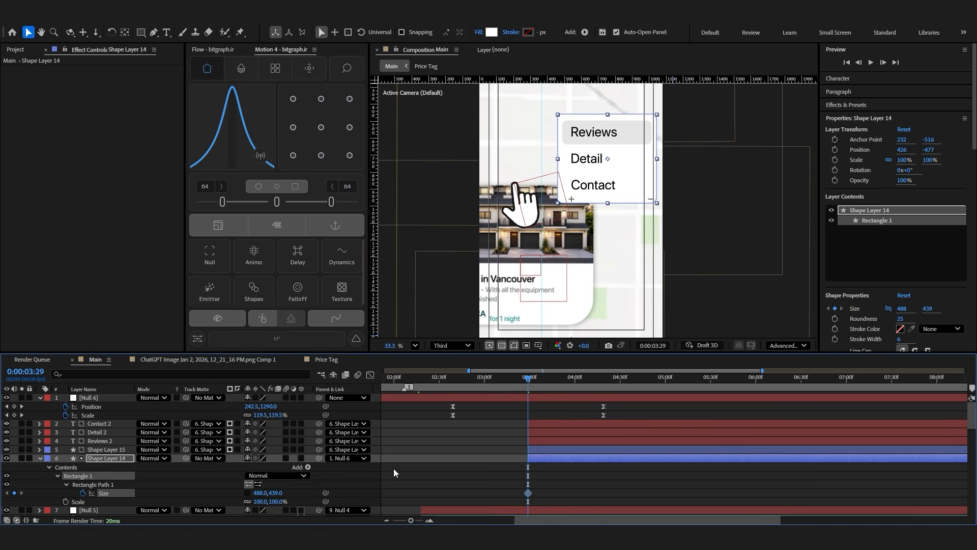
Add a full-size keyframe 50 frames after the first on Shape Layer 14, and set the starting Size to 488 × 0
{"action": "key", "text": "shift+Page_Down"}
{"action": "key", "text": "shift+Page_Down"}
{"action": "key", "text": "shift+Page_Down"}
{"action": "key", "text": "shift+Page_Down"}
{"action": "key", "text": "shift+Page_Down"}
{"action": "left_click", "coordinate": [14, 492]}
{"action": "left_click", "coordinate": [7, 493]}
{"action": "type", "text": "0"}
{"action": "key", "text": "Return"}
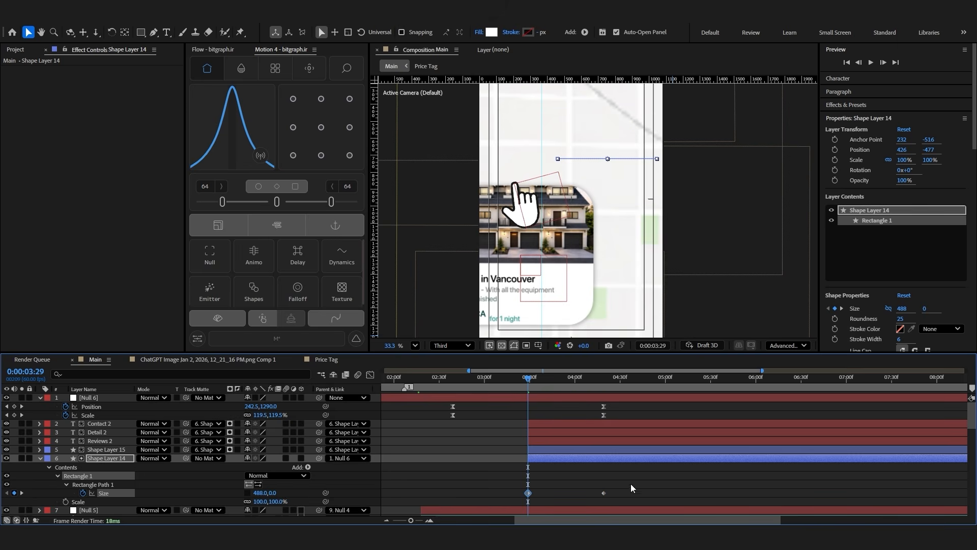
Ease both Size keyframes of Shape Layer 14 with the Flow curve 0.09, 0.82, 0.16, 0.92 and preview the reveal
{"action": "left_click", "coordinate": [604, 493], "text": "shift"}
{"action": "left_click", "coordinate": [212, 50]}
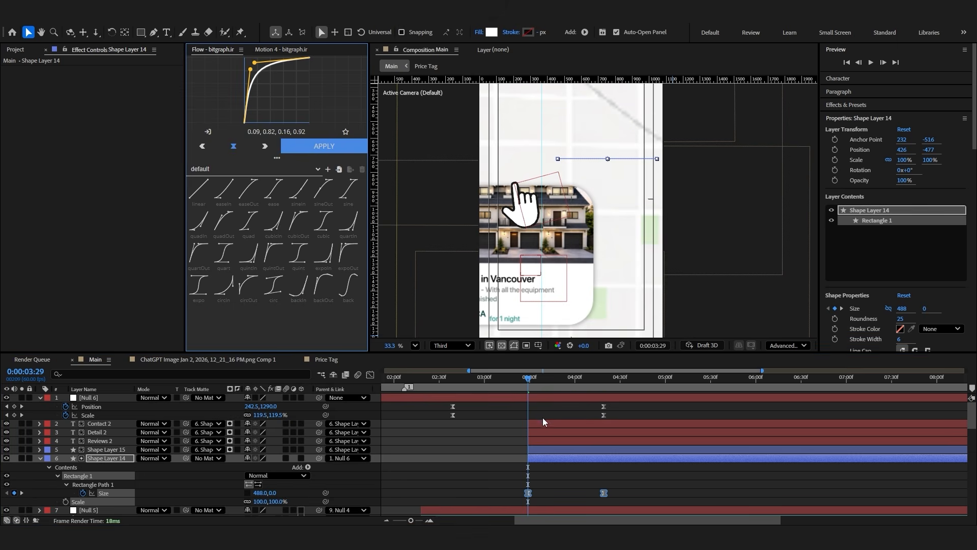
{"action": "key", "text": "space"}
{"action": "left_click", "coordinate": [520, 392]}
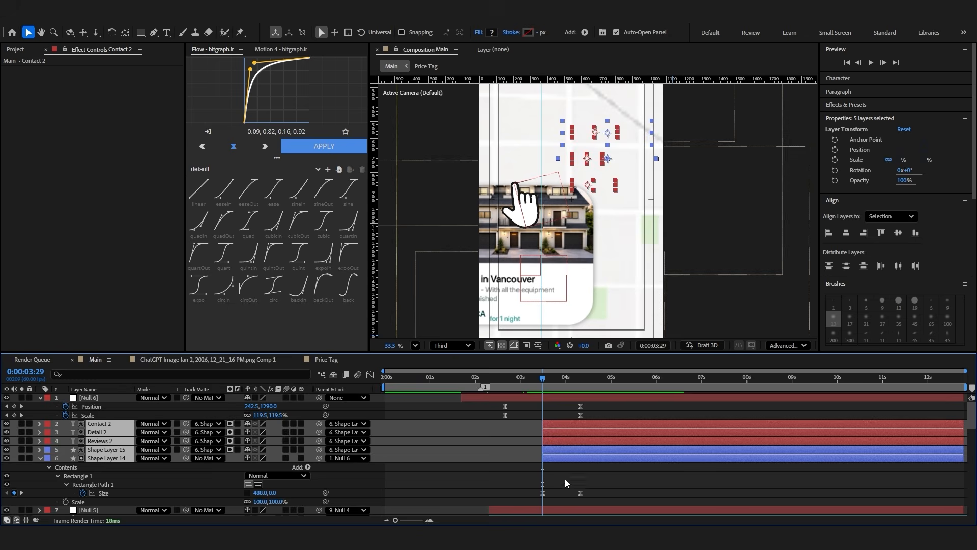
Add Position keyframes to Shape Layer 15 at 0:00:03:29 and 0:00:03:36
{"action": "left_click", "coordinate": [564, 478]}
{"action": "left_click", "coordinate": [559, 448]}
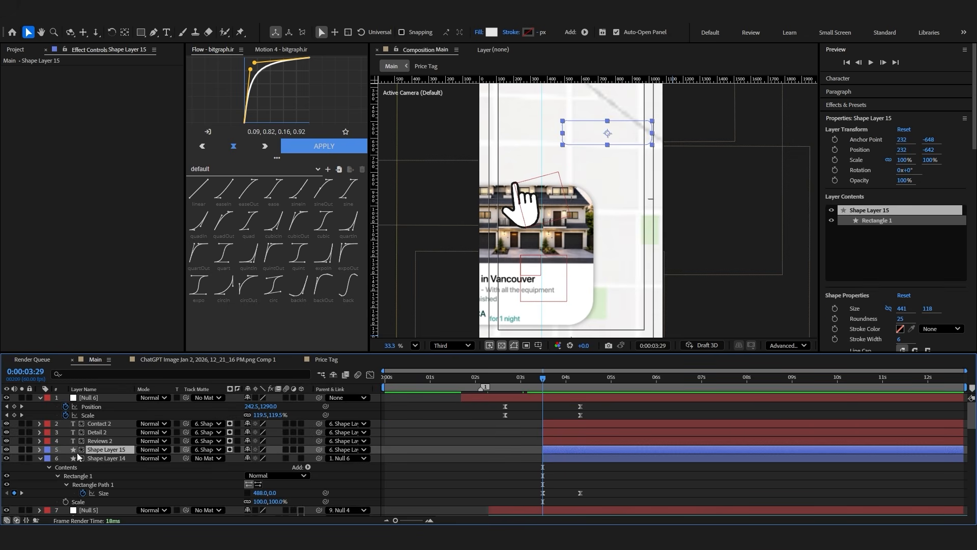
{"action": "key", "text": "alt+shift+p"}
{"action": "key", "text": "Page_Down"}
{"action": "key", "text": "Page_Down"}
{"action": "key", "text": "Page_Down"}
{"action": "key", "text": "Page_Down"}
{"action": "key", "text": "Page_Down"}
{"action": "key", "text": "Page_Down"}
{"action": "key", "text": "Page_Down"}
{"action": "left_click", "coordinate": [14, 458]}
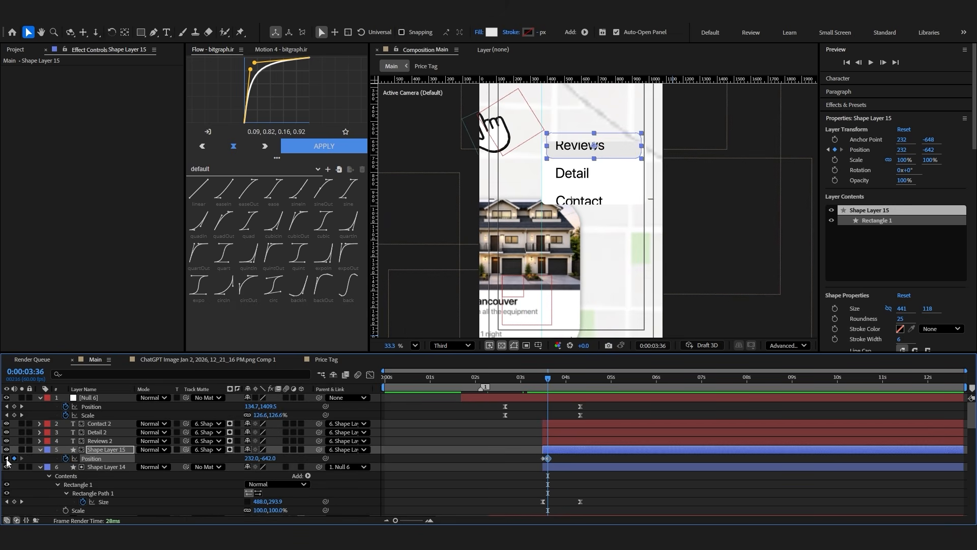
Set Shape Layer 15's starting Position to 232, -464, move its ending keyframe to about 0:00:04:19, apply the Flow curve and preview
{"action": "key", "text": "j"}
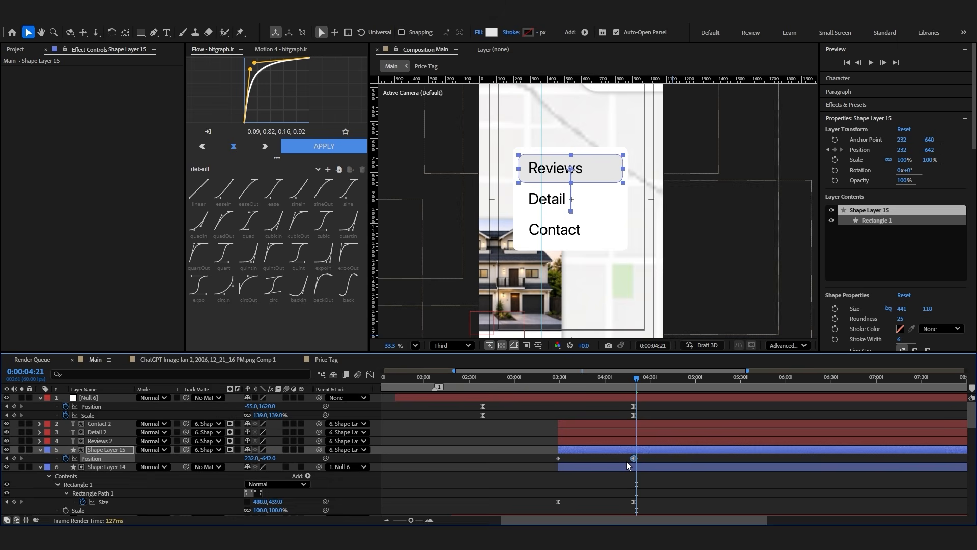
{"action": "left_click_drag", "start_coordinate": [652, 456], "coordinate": [553, 461]}
{"action": "left_click", "coordinate": [312, 146]}
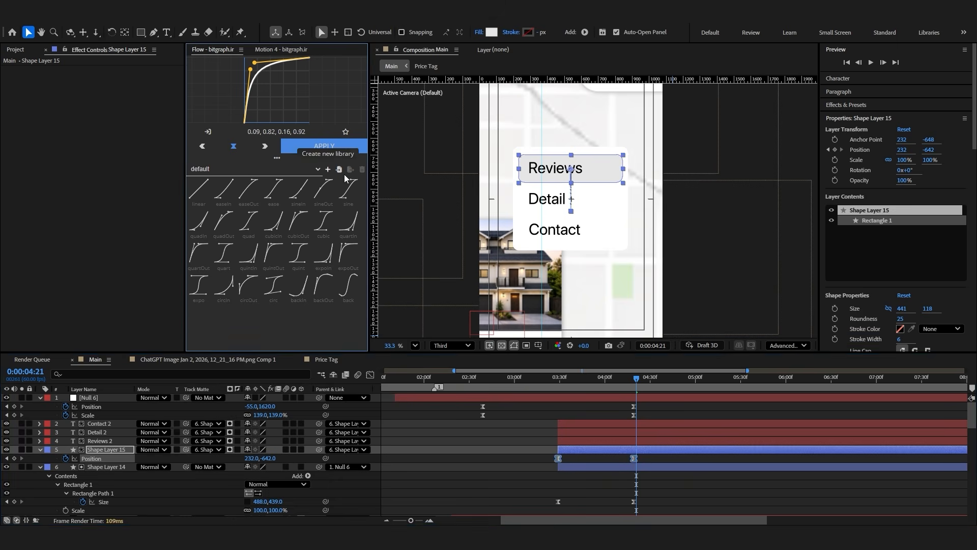
{"action": "left_click_drag", "start_coordinate": [636, 379], "coordinate": [557, 387]}
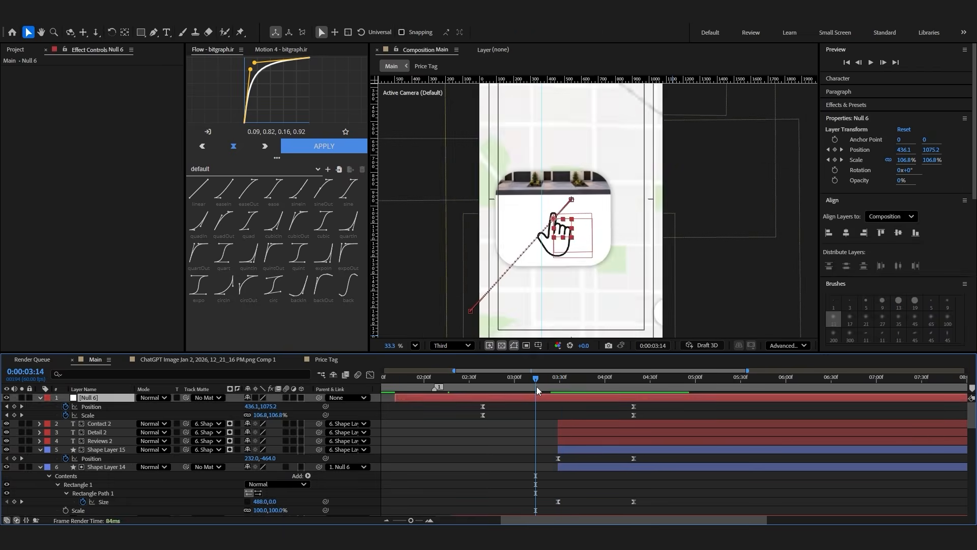
{"action": "key", "text": "space"}
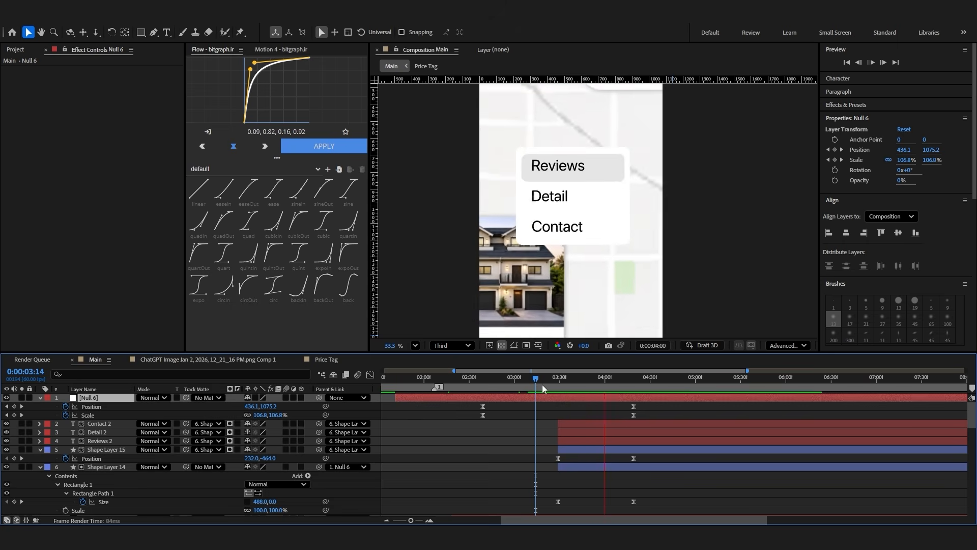
{"action": "right_click", "coordinate": [587, 156]}
{"action": "left_click", "coordinate": [494, 460]}
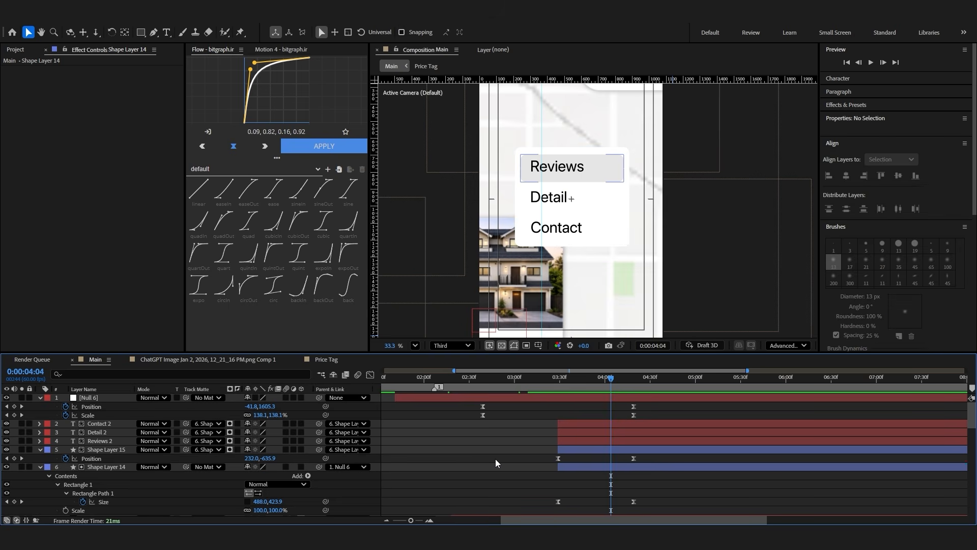
Copy the Drop Shadow layer style from Price Tag 10
{"action": "scroll", "coordinate": [496, 459], "scroll_direction": "down", "scroll_amount": 8}
{"action": "left_click", "coordinate": [496, 441]}
{"action": "left_click", "coordinate": [39, 441]}
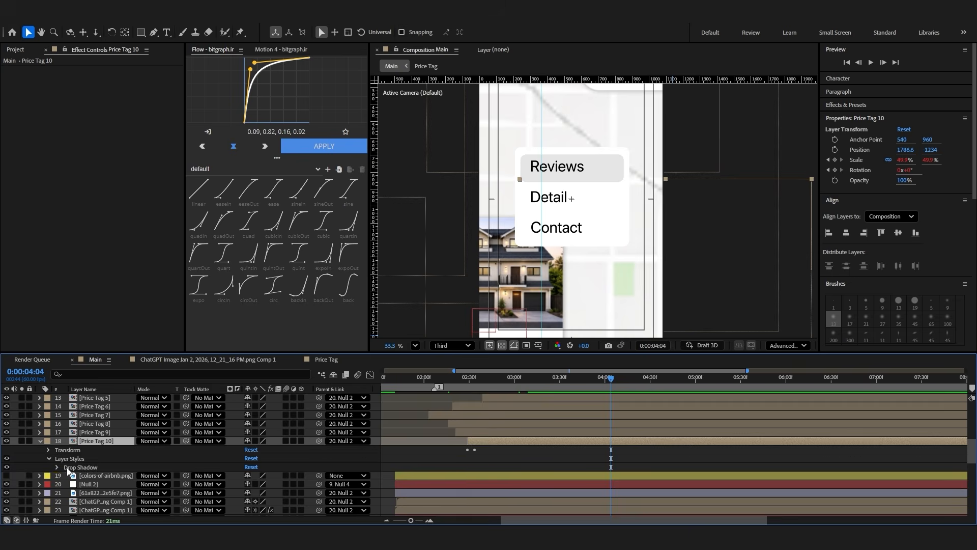
{"action": "left_click", "coordinate": [41, 440]}
{"action": "scroll", "coordinate": [58, 436], "scroll_direction": "up", "scroll_amount": 8}
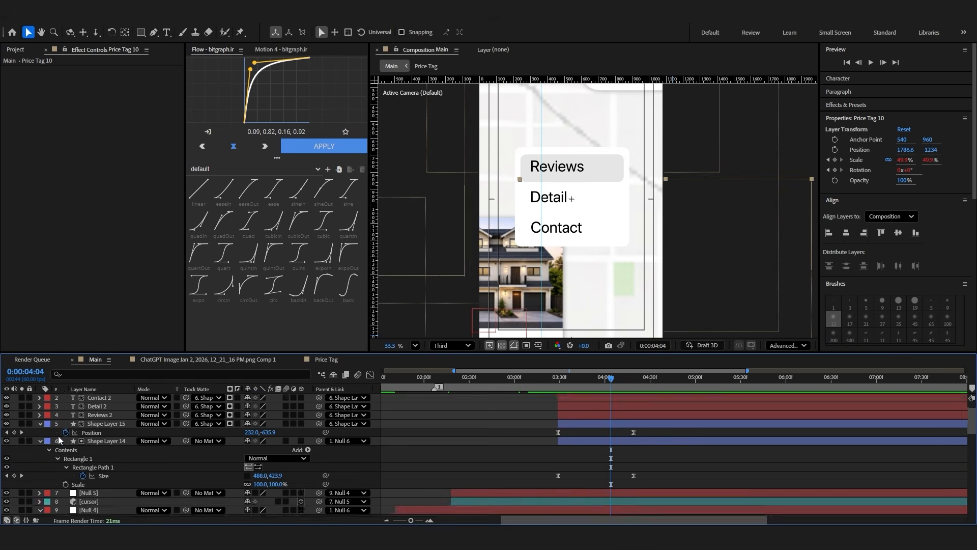
{"action": "left_click", "coordinate": [95, 449]}
{"action": "key", "text": "ctrl+v"}
{"action": "left_click", "coordinate": [466, 442]}
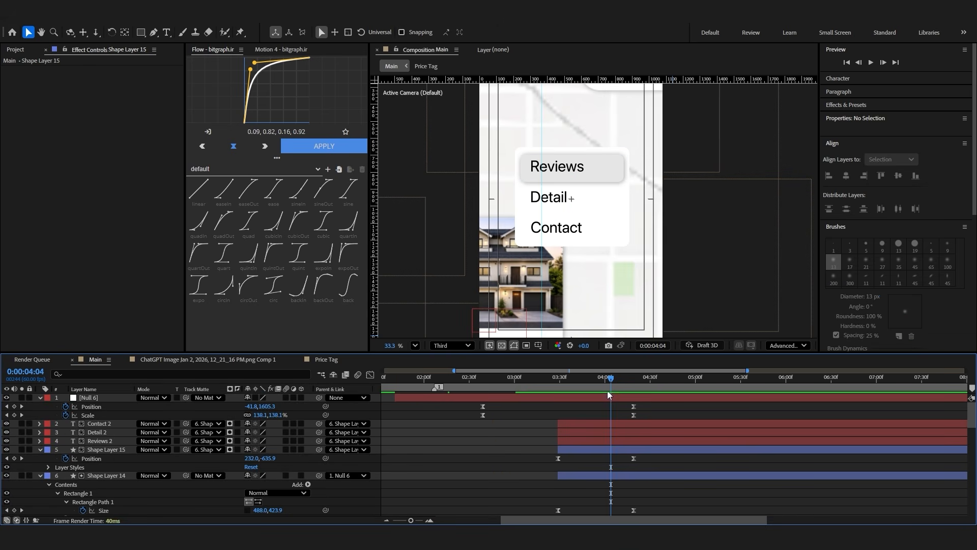
{"action": "key", "text": "ctrl+z"}
Paste the copied Drop Shadow onto Shape Layer 14 and preview the menu panel opening from about 0:00:03:21
{"action": "left_click", "coordinate": [113, 468]}
{"action": "key", "text": "ctrl+v"}
{"action": "left_click", "coordinate": [445, 479]}
{"action": "left_click", "coordinate": [546, 380]}
{"action": "key", "text": "space"}
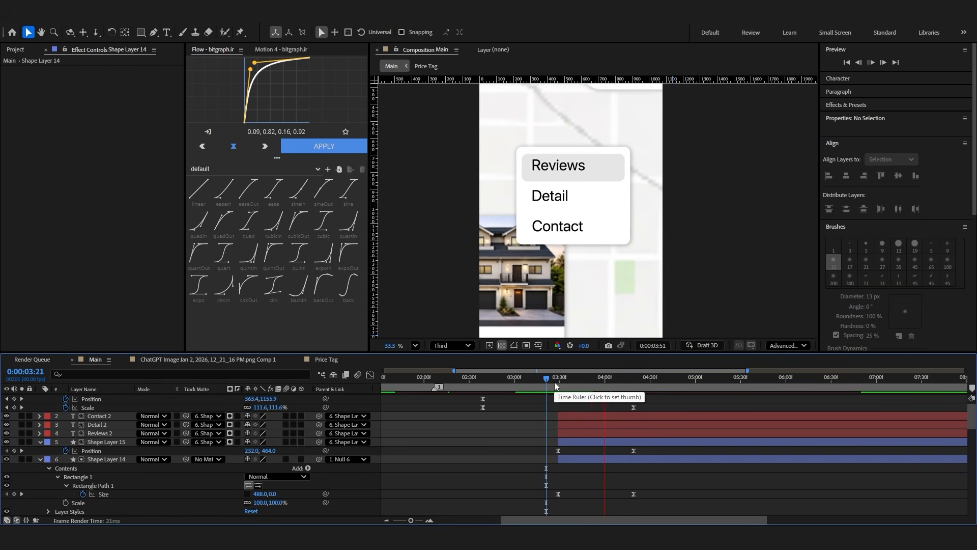
{"action": "key", "text": "space"}
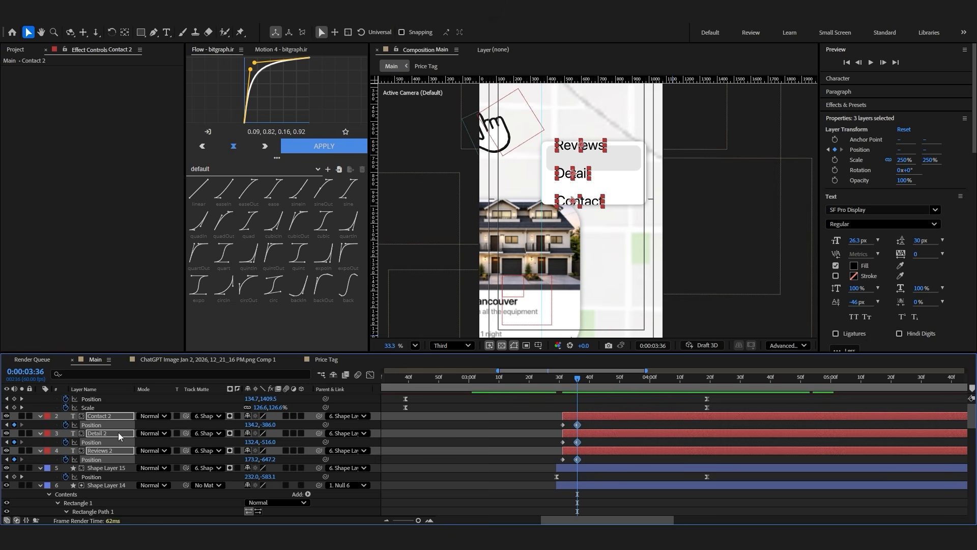
Lower the starting Position of Contact 2, Detail 2 and Reviews 2 at 0:00:03:31 to Y values of -328, -458 and -589.2
{"action": "scroll", "coordinate": [119, 436], "scroll_direction": "up", "scroll_amount": 1}
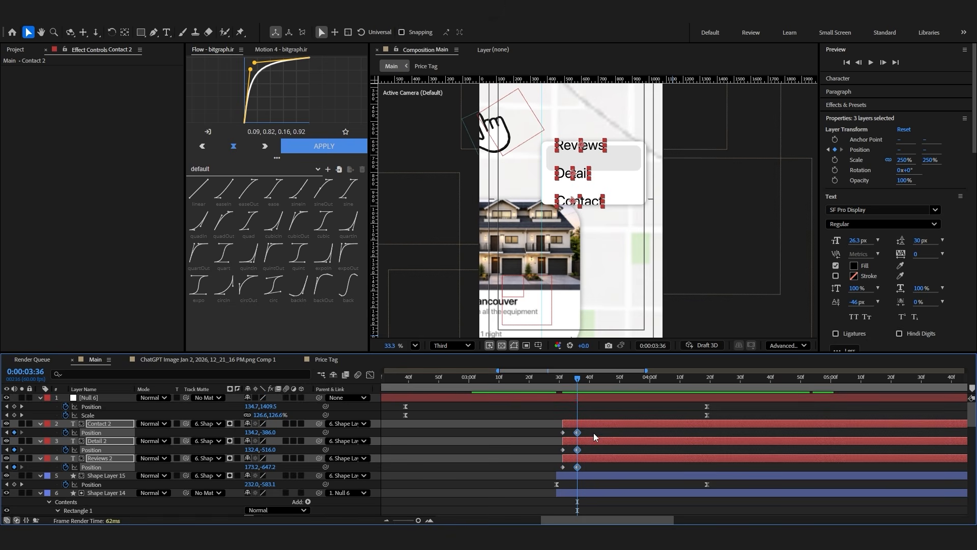
{"action": "left_click", "coordinate": [7, 467]}
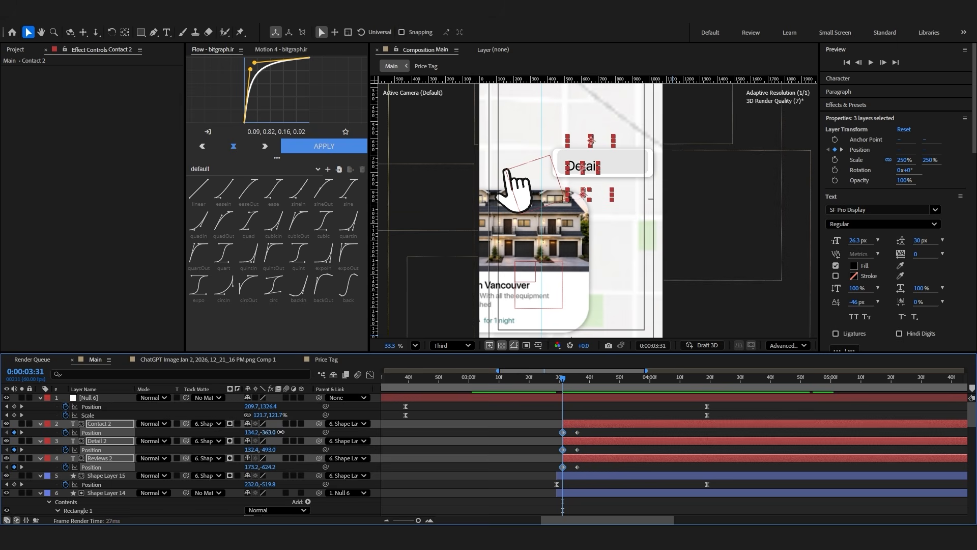
{"action": "left_click_drag", "start_coordinate": [278, 432], "coordinate": [293, 435]}
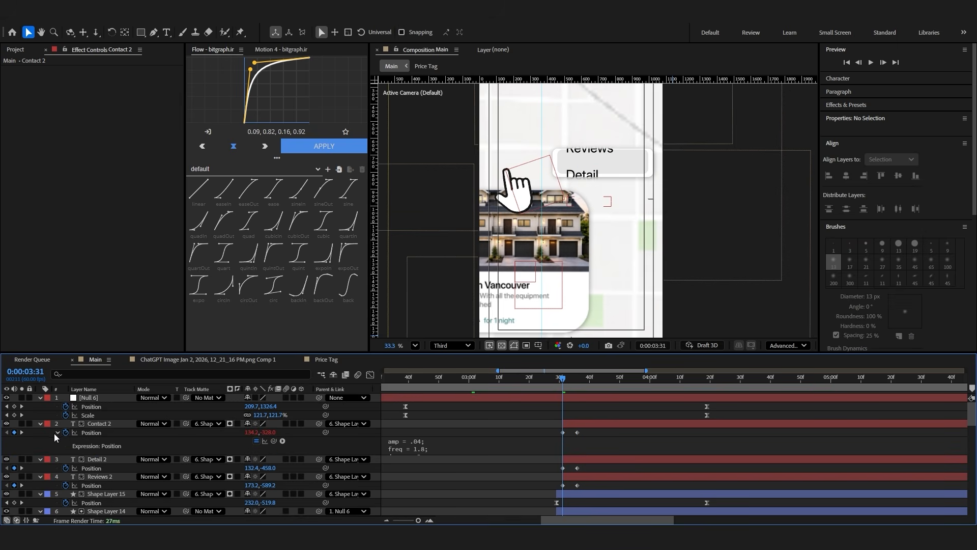
Paste the amp .04, freq 1.8 expression onto the Position of Contact 2, Detail 2 and Reviews 2, and preview the motion
{"action": "left_click", "coordinate": [57, 432]}
{"action": "left_click", "coordinate": [65, 450], "text": "alt"}
{"action": "key", "text": "ctrl+v"}
{"action": "left_click", "coordinate": [58, 450]}
{"action": "key", "text": "space"}
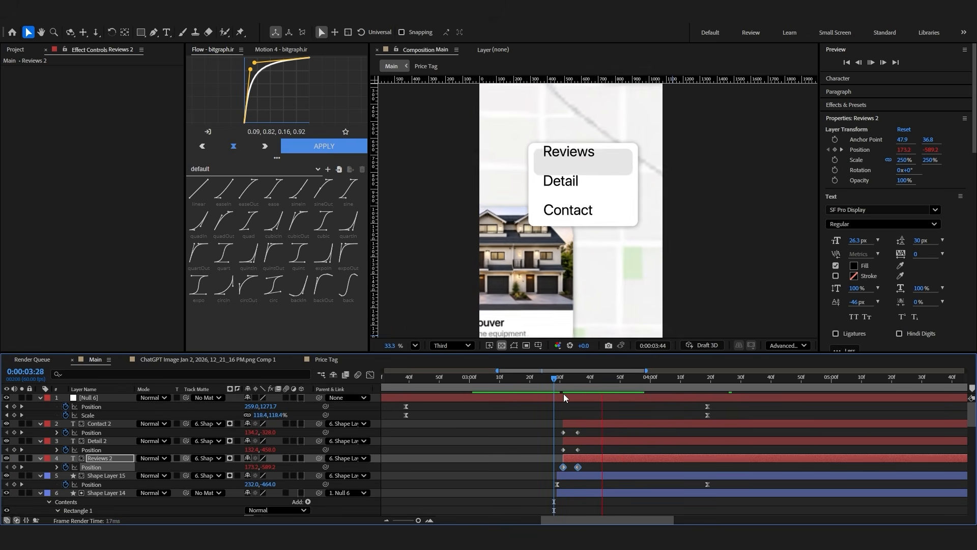
{"action": "left_click", "coordinate": [573, 435]}
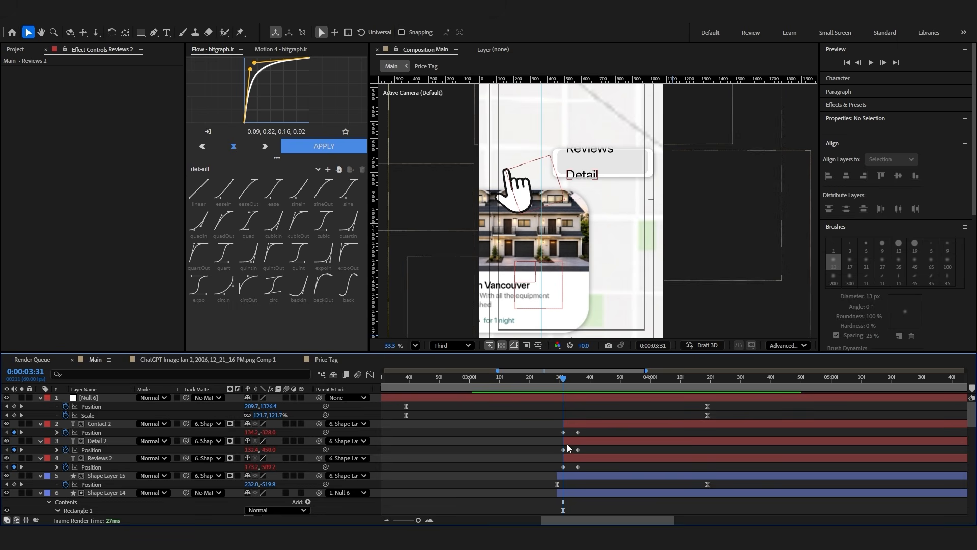
Apply a Fill effect to Reviews 2 in the palette image's coral colour and keyframe its Color at 0:00:03:31
{"action": "left_click", "coordinate": [576, 458]}
{"action": "key", "text": "ctrl+space"}
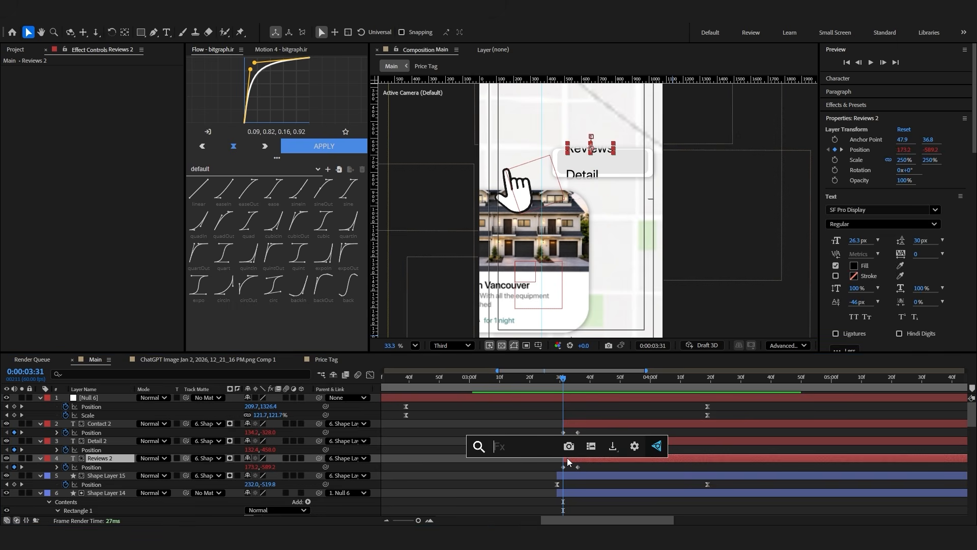
{"action": "type", "text": "fill"}
{"action": "key", "text": "Return"}
{"action": "scroll", "coordinate": [96, 469], "scroll_direction": "down", "scroll_amount": 6}
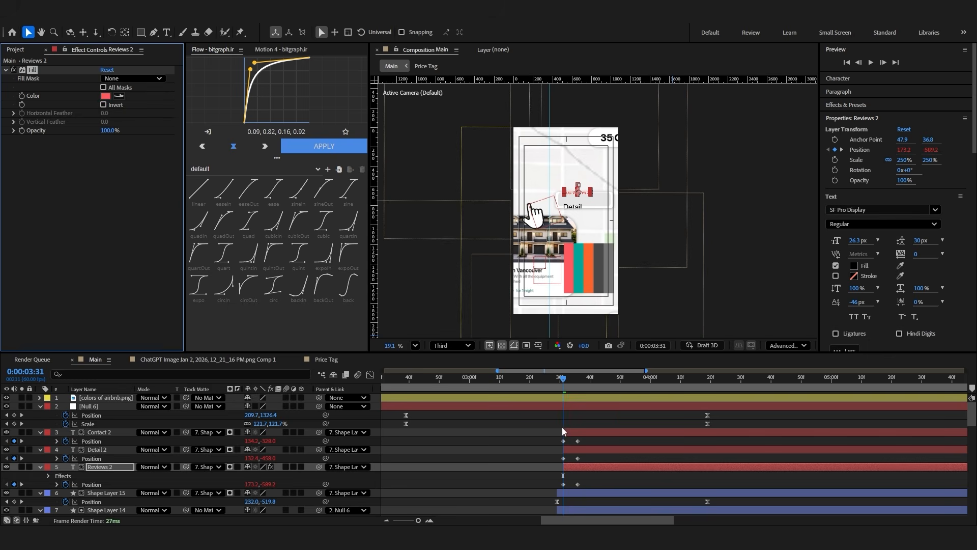
{"action": "left_click", "coordinate": [557, 458]}
{"action": "scroll", "coordinate": [557, 458], "scroll_direction": "up", "scroll_amount": 1}
{"action": "left_click", "coordinate": [607, 467]}
{"action": "left_click", "coordinate": [22, 95]}
Set Reviews 2's Fill Color to black (000000) at 0:00:03:41 and preview the colour change
{"action": "left_click_drag", "start_coordinate": [604, 387], "coordinate": [625, 392]}
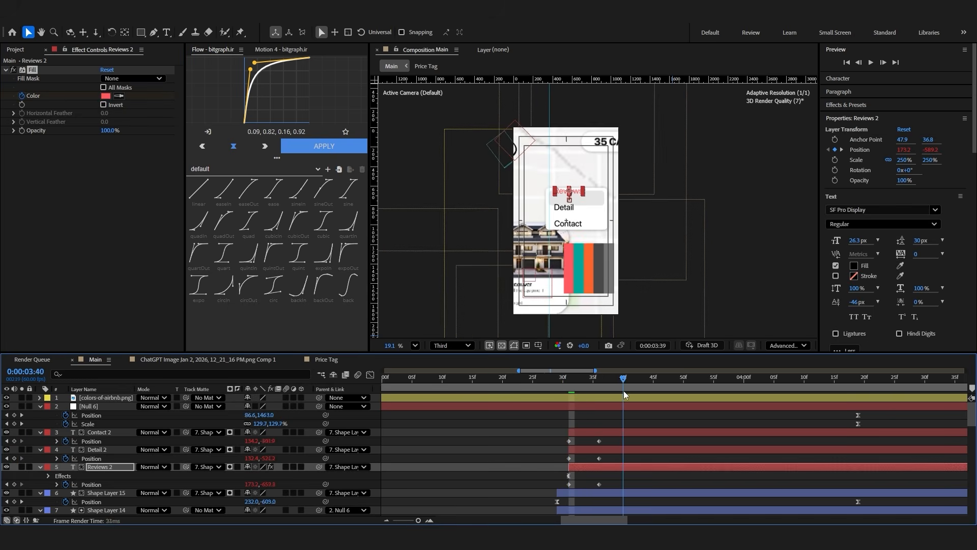
{"action": "left_click", "coordinate": [105, 96]}
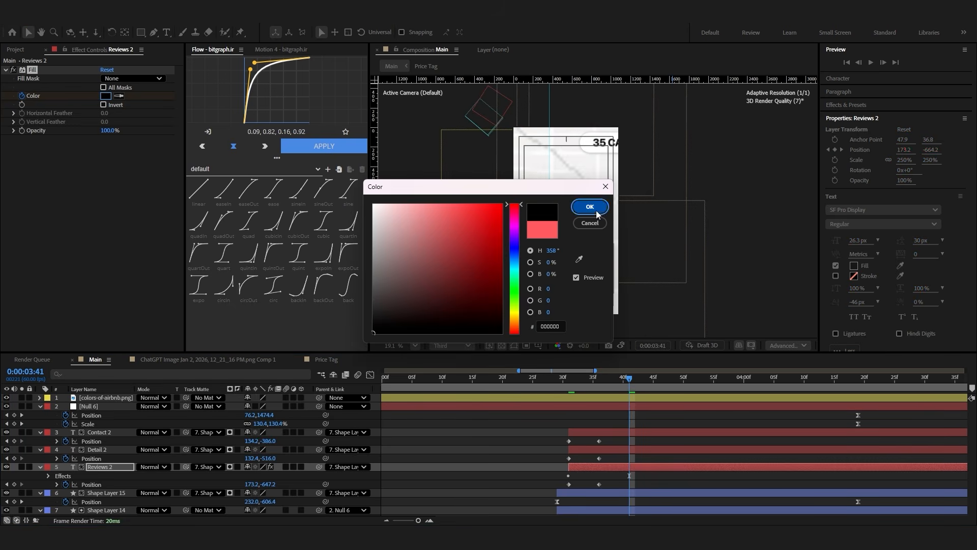
{"action": "left_click", "coordinate": [597, 214]}
{"action": "left_click", "coordinate": [532, 386]}
{"action": "key", "text": "space"}
Copy the animated Fill effect from Reviews 2, paste it onto Detail 2 and Contact 2 at 0:00:03:31, and preview
{"action": "left_click", "coordinate": [569, 387]}
{"action": "left_click", "coordinate": [84, 120]}
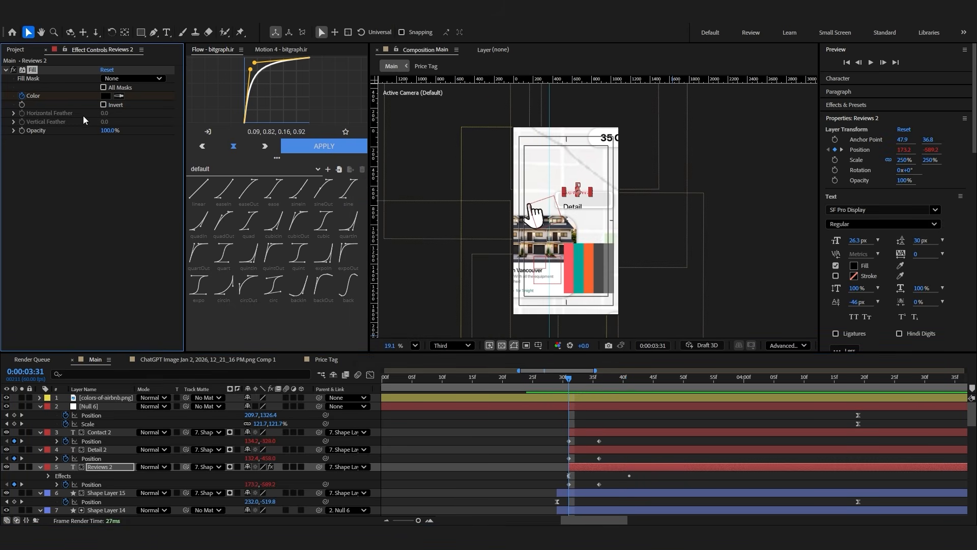
{"action": "left_click", "coordinate": [549, 467]}
{"action": "left_click", "coordinate": [572, 453]}
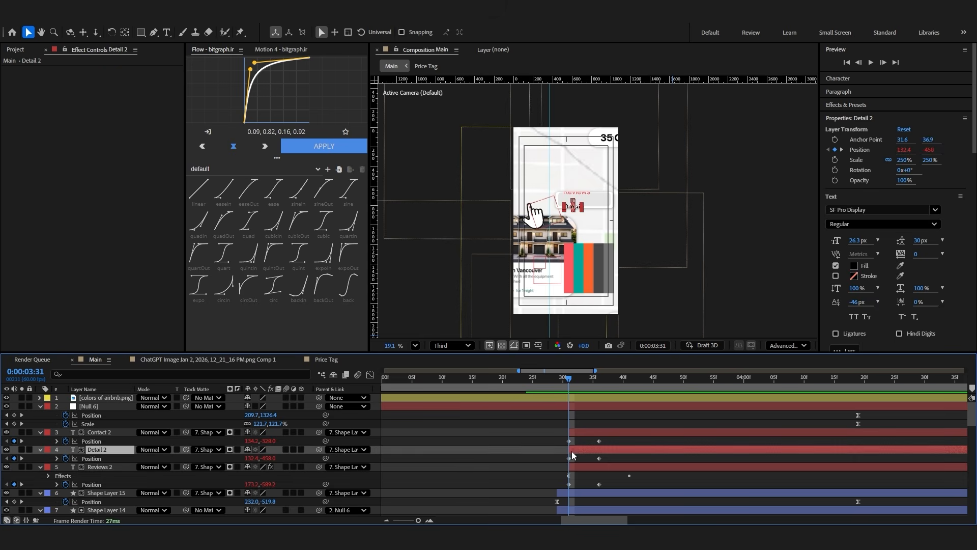
{"action": "left_click", "coordinate": [574, 436], "text": "shift"}
{"action": "key", "text": "ctrl+v"}
{"action": "left_click", "coordinate": [535, 441]}
{"action": "key", "text": "space"}
Stagger the label layers by three frames each, starting Detail 2 at 0:00:03:34 and Contact 2 at 0:00:03:37
{"action": "left_click", "coordinate": [567, 388]}
{"action": "key", "text": "Page_Down"}
{"action": "key", "text": "Page_Down"}
{"action": "key", "text": "Page_Down"}
{"action": "left_click_drag", "start_coordinate": [575, 461], "coordinate": [604, 487]}
{"action": "key", "text": "Page_Down"}
{"action": "key", "text": "Page_Down"}
{"action": "key", "text": "Page_Down"}
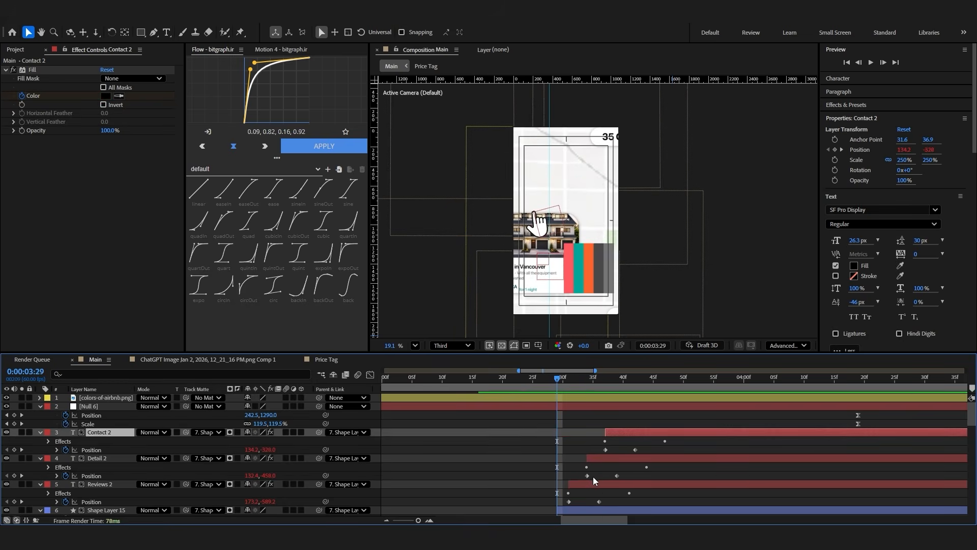
Shift Reviews 2, Detail 2 and Contact 2 together about two frames earlier in the timeline
{"action": "left_click", "coordinate": [594, 483]}
{"action": "left_click", "coordinate": [612, 432], "text": "shift"}
{"action": "left_click_drag", "start_coordinate": [588, 482], "coordinate": [576, 483]}
{"action": "left_click", "coordinate": [498, 462]}
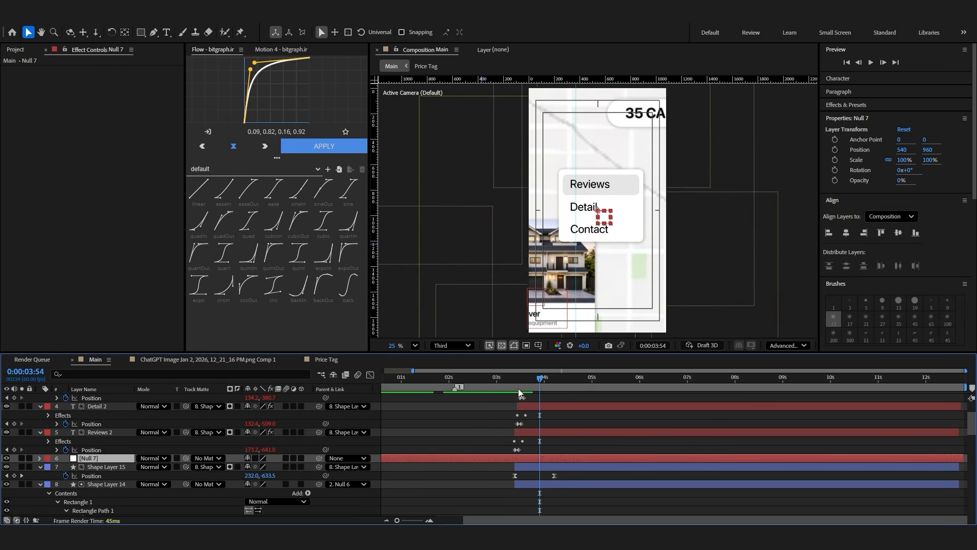
Start Null 7 at 0:00:03:23, parent Shape Layer 15 to Null 7, and parent Null 7 to Shape Layer 14
{"action": "left_click", "coordinate": [515, 386]}
{"action": "left_click", "coordinate": [519, 470]}
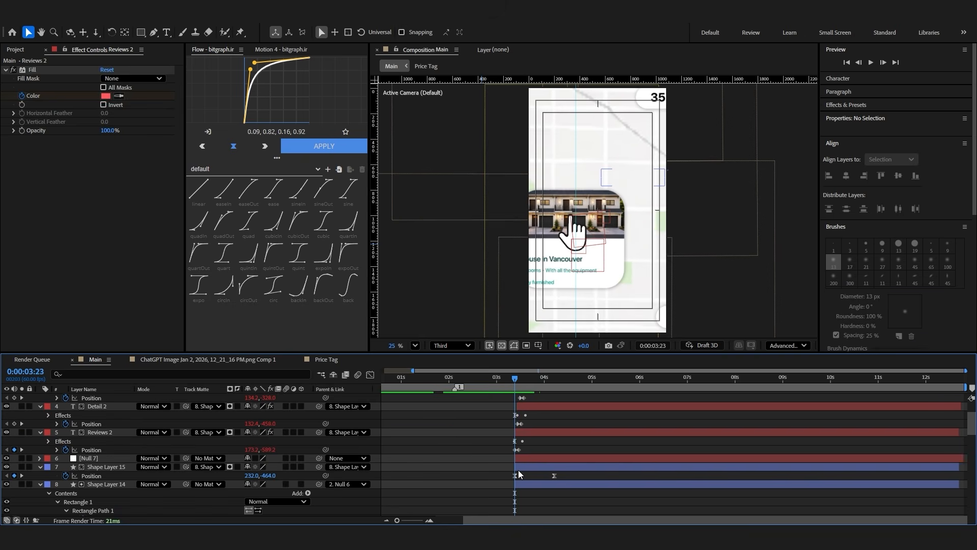
{"action": "scroll", "coordinate": [518, 470], "scroll_direction": "up", "scroll_amount": 2}
{"action": "left_click", "coordinate": [519, 469]}
{"action": "left_click_drag", "start_coordinate": [92, 464], "coordinate": [92, 465]}
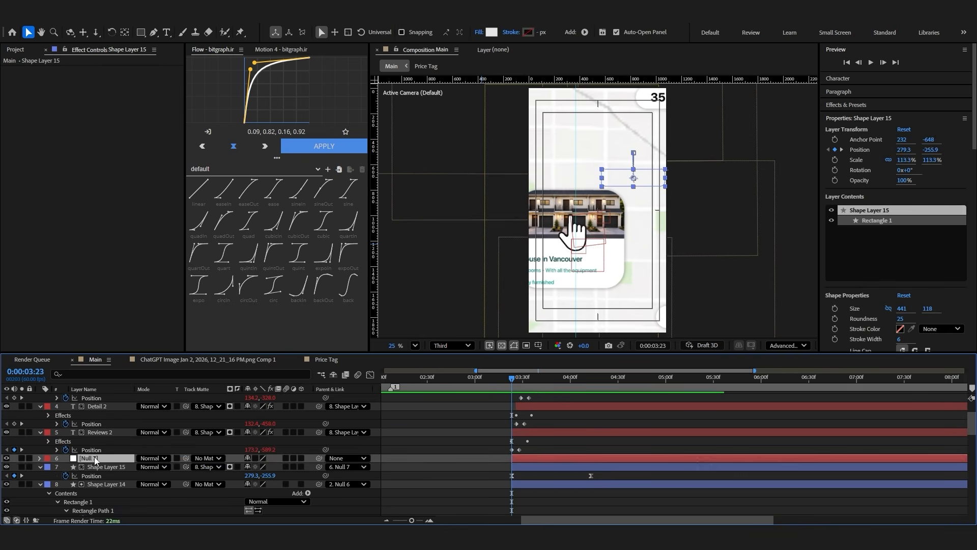
{"action": "left_click_drag", "start_coordinate": [318, 461], "coordinate": [102, 484]}
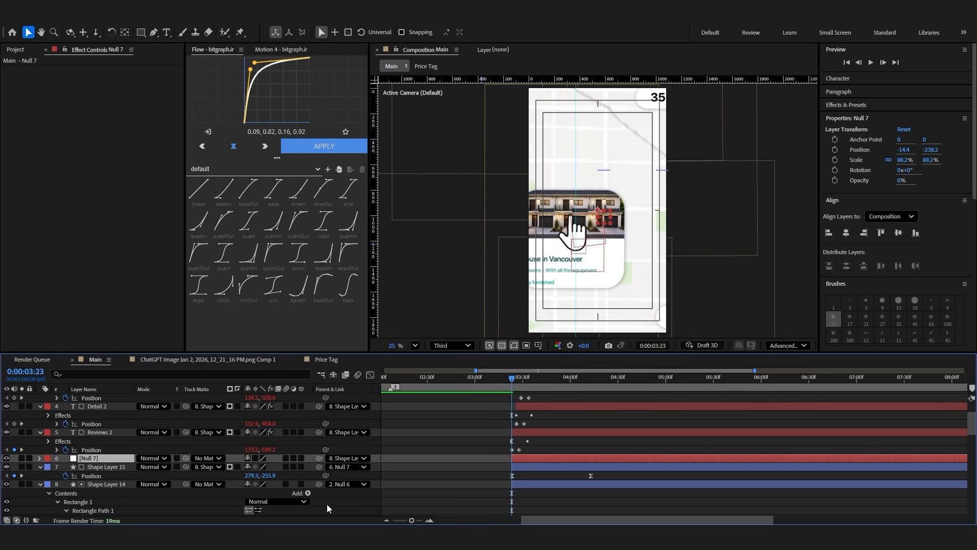
{"action": "left_click", "coordinate": [439, 498]}
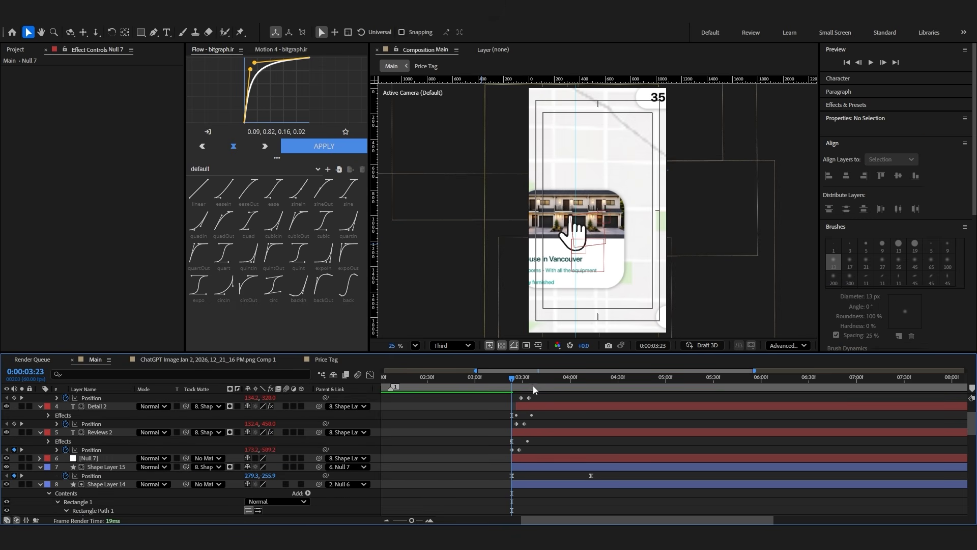
Keyframe Null 7's Position at 0:00:03:55, move it down to Y 22.8 at 0:00:04:55, and ease both keyframes with Motion 4
{"action": "left_click", "coordinate": [554, 461]}
{"action": "key", "text": "p"}
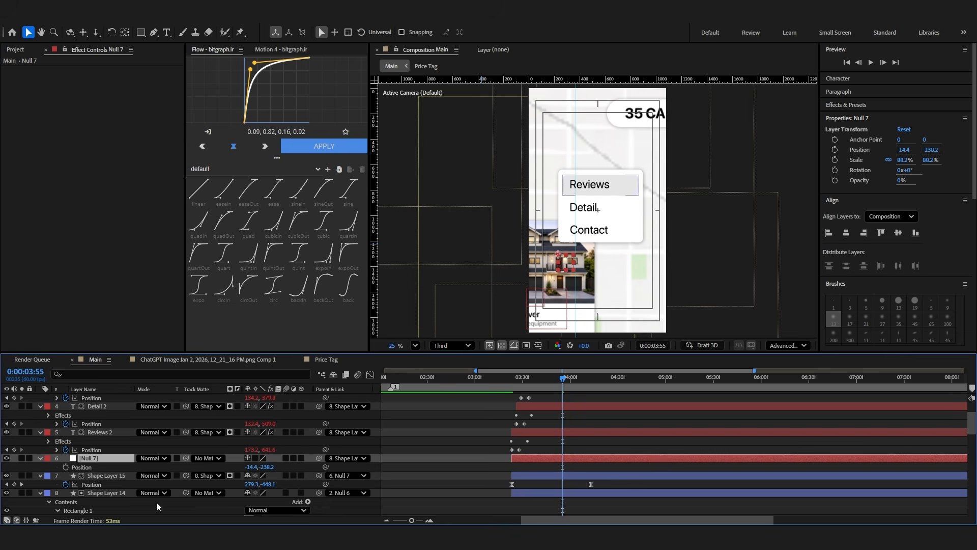
{"action": "key", "text": "space"}
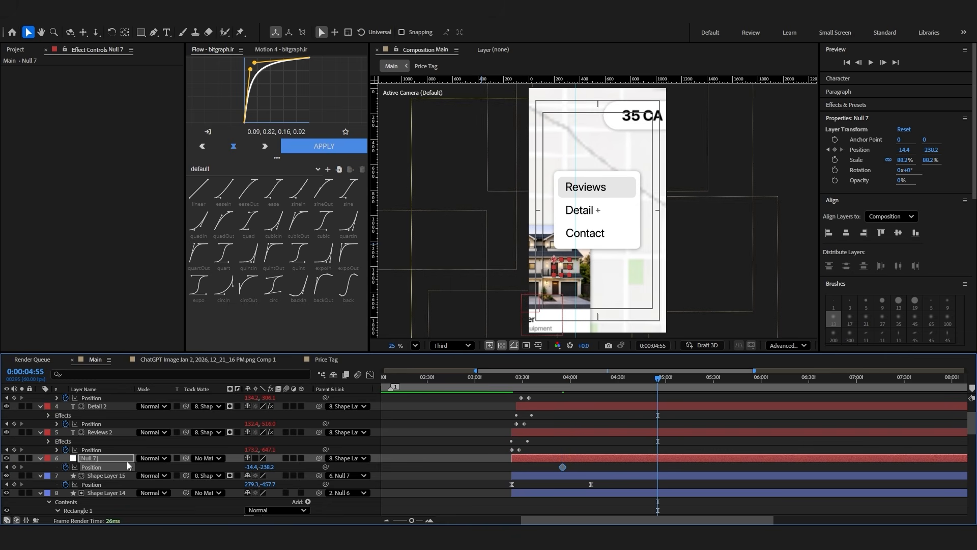
{"action": "left_click_drag", "start_coordinate": [269, 467], "coordinate": [374, 489]}
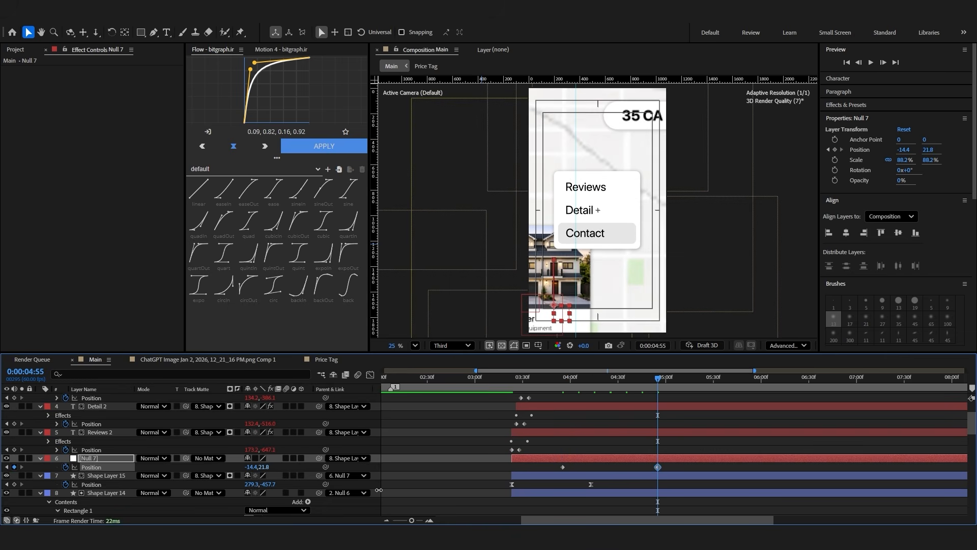
{"action": "left_click", "coordinate": [563, 467], "text": "shift"}
{"action": "left_click", "coordinate": [281, 49]}
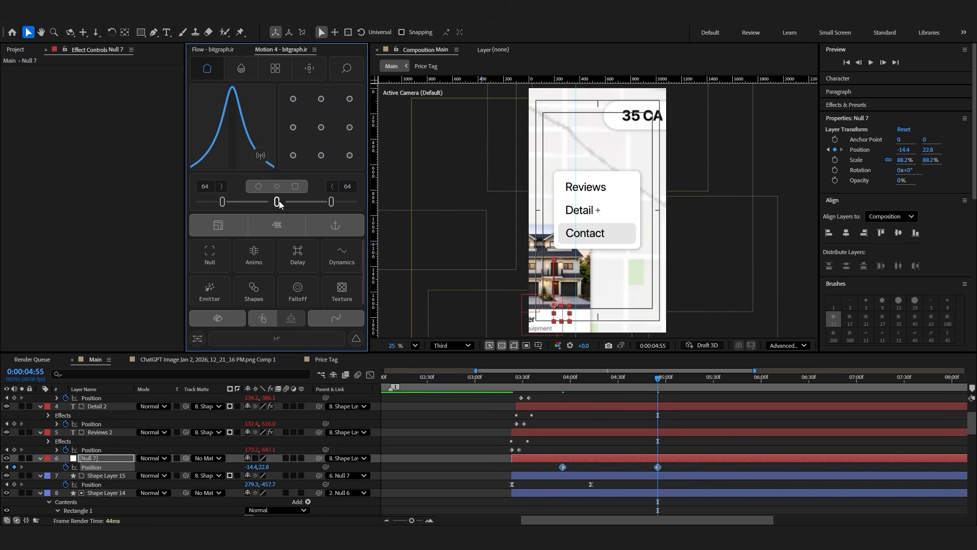
Create a new null object above Null 6, parent Null 6 to it, and reveal the new null's Position
{"action": "scroll", "coordinate": [636, 426], "scroll_direction": "up", "scroll_amount": 3}
{"action": "left_click", "coordinate": [606, 408]}
{"action": "key", "text": "ctrl+alt+shift+y"}
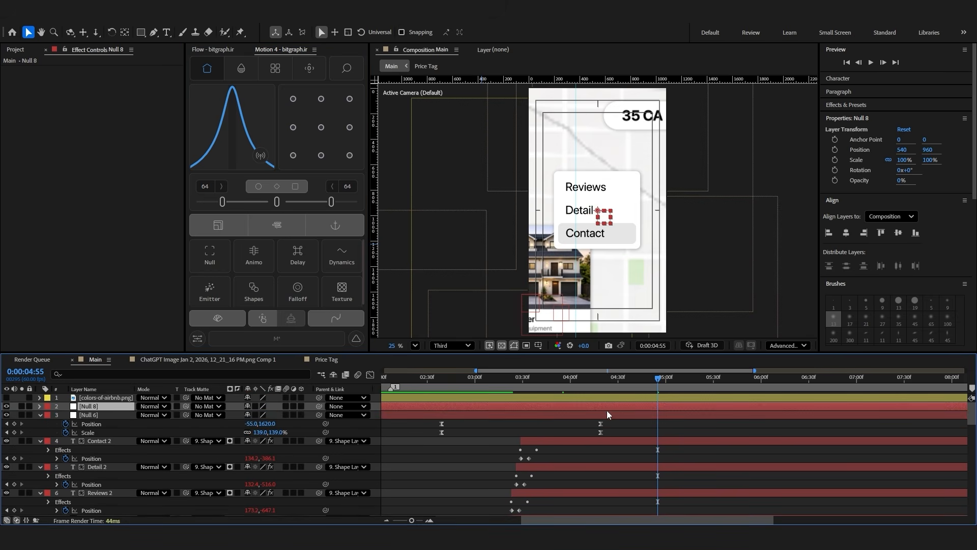
{"action": "scroll", "coordinate": [476, 408], "scroll_direction": "up", "scroll_amount": 3}
{"action": "left_click", "coordinate": [427, 416]}
{"action": "left_click_drag", "start_coordinate": [152, 422], "coordinate": [128, 406]}
{"action": "scroll", "coordinate": [606, 408], "scroll_direction": "down", "scroll_amount": 5}
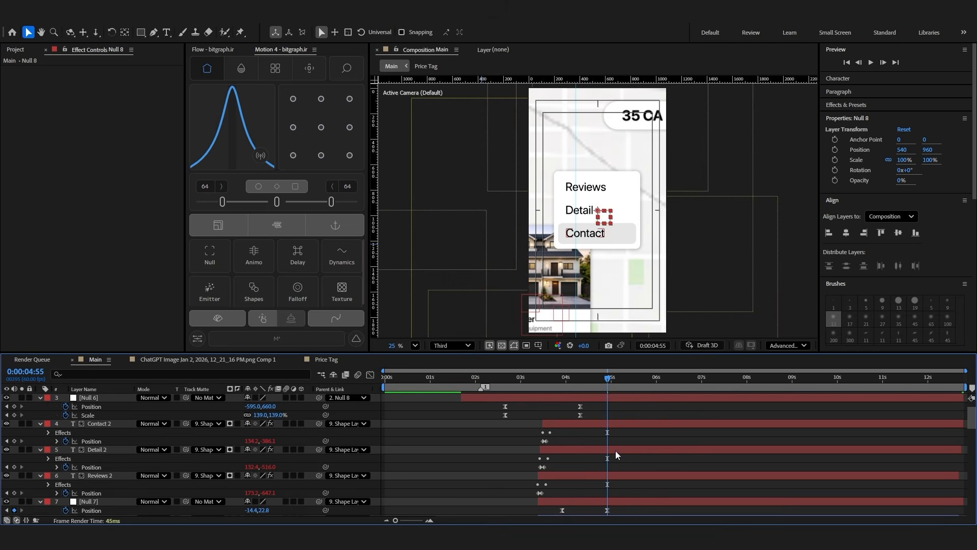
Add Position keyframes to Null 8 at 0:00:04:55 and 0:00:03:55, and preview the menu from about 0:00:03:39
{"action": "scroll", "coordinate": [615, 450], "scroll_direction": "down", "scroll_amount": 2}
{"action": "left_click_drag", "start_coordinate": [615, 453], "coordinate": [600, 462]}
{"action": "scroll", "coordinate": [601, 462], "scroll_direction": "up", "scroll_amount": 3}
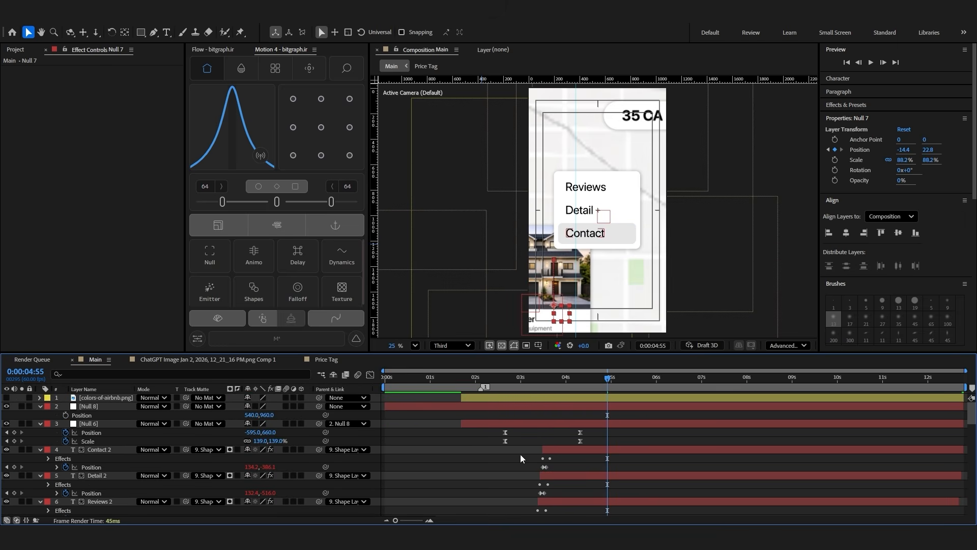
{"action": "left_click", "coordinate": [65, 415]}
{"action": "scroll", "coordinate": [613, 471], "scroll_direction": "down", "scroll_amount": 3}
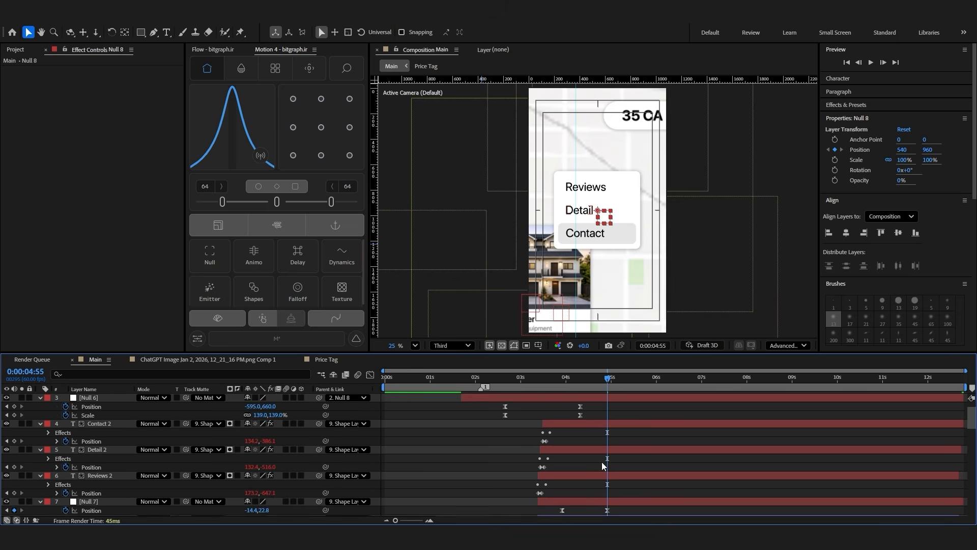
{"action": "left_click", "coordinate": [563, 380]}
{"action": "scroll", "coordinate": [75, 437], "scroll_direction": "up", "scroll_amount": 3}
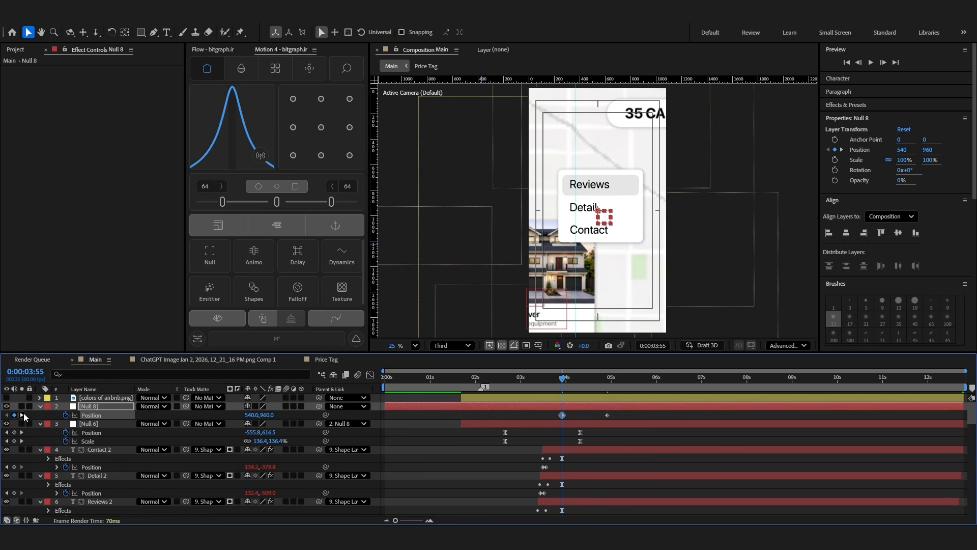
{"action": "left_click", "coordinate": [22, 415]}
{"action": "left_click", "coordinate": [451, 422]}
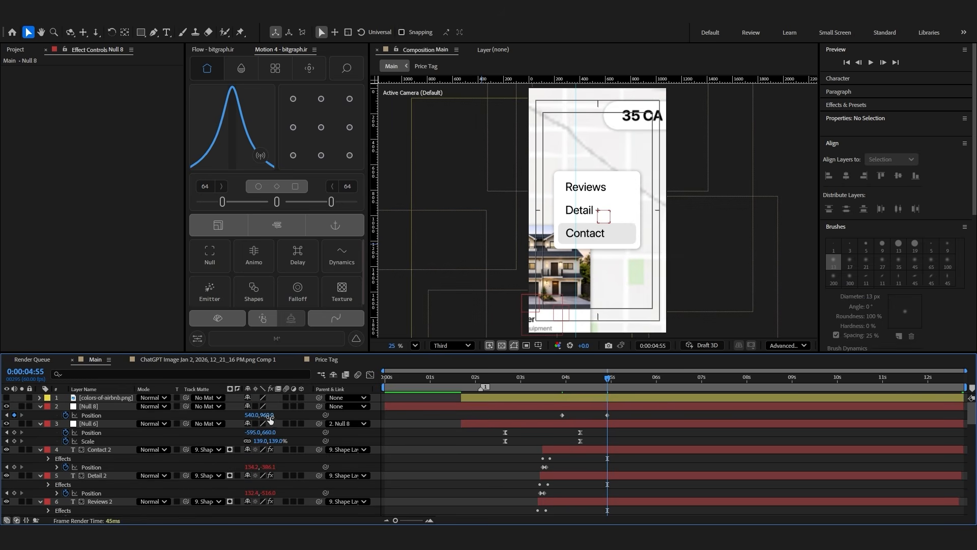
{"action": "scroll", "coordinate": [407, 448], "scroll_direction": "down", "scroll_amount": 3}
{"action": "left_click", "coordinate": [550, 379]}
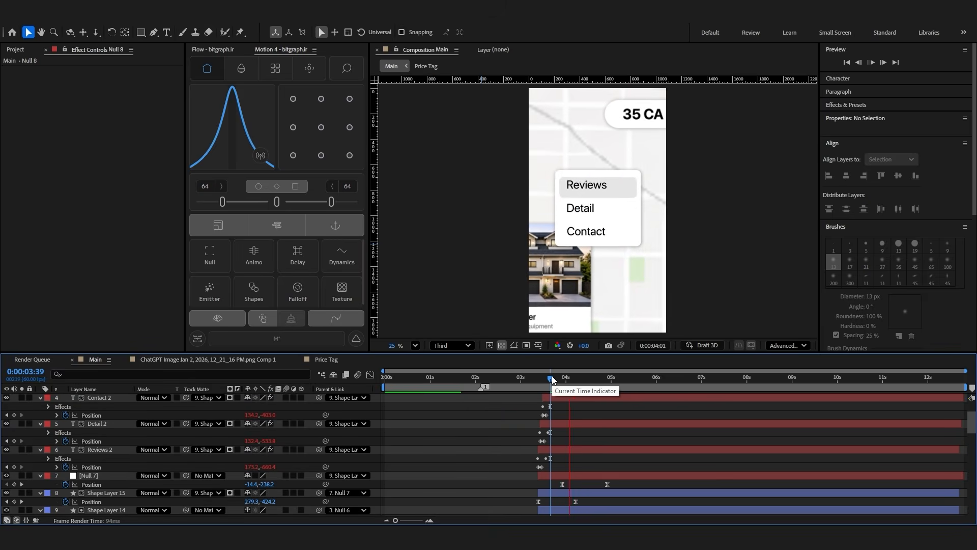